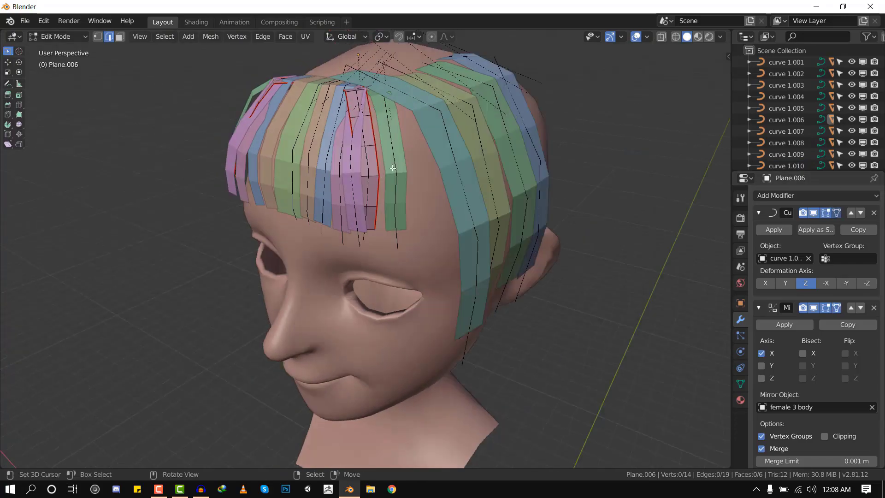
Move the selected edges of the purple hair strip (Plane.006) on the forehead and leave Edit Mode.
key(g)
click(376, 184)
key(Tab)
Turn off the Curve modifier's edit-mode display on strip Plane.007 and move its selected geometry.
right_click(397, 184)
key(Tab)
key(Tab)
middle_drag(347, 229, 401, 207)
right_click(353, 184)
key(Tab)
click(825, 213)
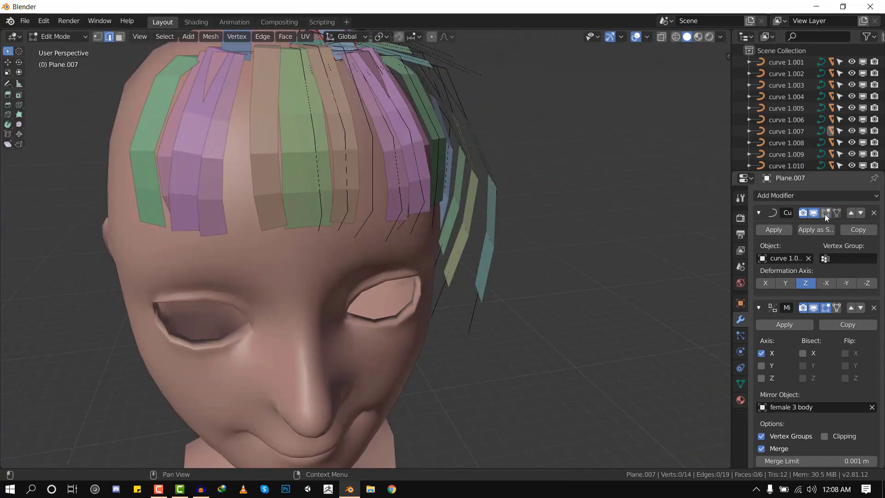
key(g)
key(Tab)
Delete the hair strips on the side of the head, keeping only the forehead strips.
key(Delete)
scroll(384, 177, up, 3)
middle_drag(384, 178, 411, 180)
Select the forehead hair strips and move them into a new collection named "hair plane".
shift+right_click(334, 210)
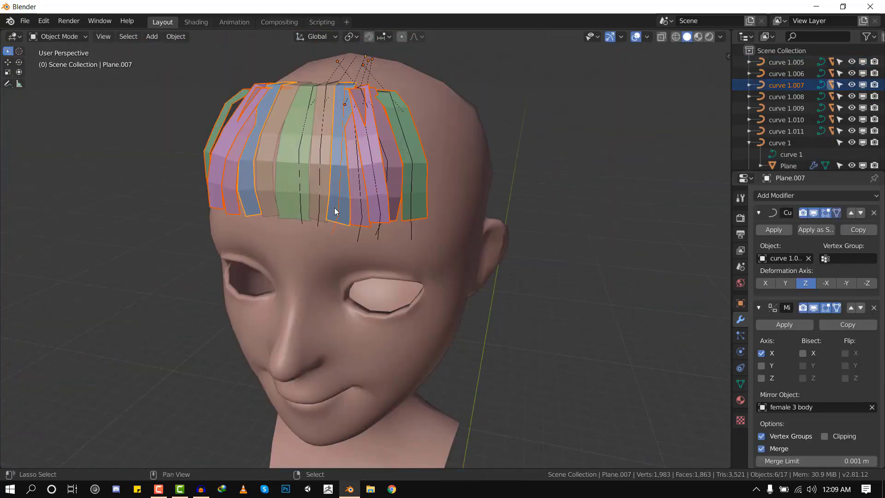
shift+right_click(291, 194)
key(m)
click(478, 189)
double_click(504, 179)
text(hair plane)
key(Return)
Isolate the selected hair strips in local view and convert them to plain meshes.
key(KP_Divide)
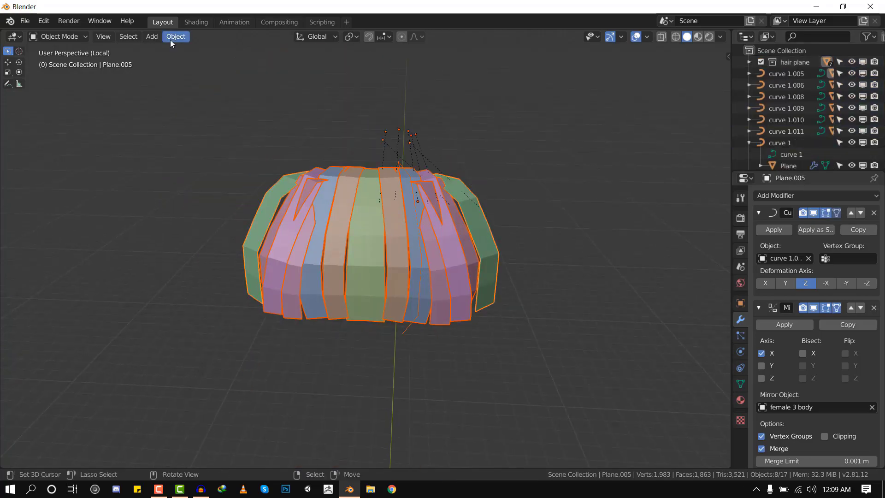
click(176, 36)
click(295, 346)
middle_drag(406, 258, 461, 258)
Clear the hair strips' parent relationship and exit local view.
key(alt+p)
click(480, 285)
key(KP_Divide)
Delete the leftover guide curves around the forehead strips.
shift+right_click(419, 184)
key(Delete)
right_click(352, 178)
key(Delete)
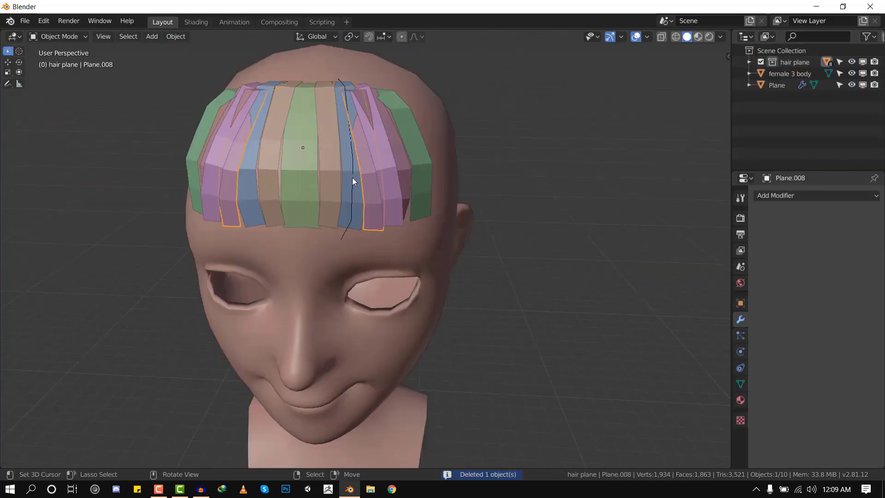
key(Delete)
Select all the strips in the hair plane collection and join them into one object.
key(KP_1)
right_click(370, 196)
middle_drag(369, 195, 339, 219)
right_click(791, 62)
key(ctrl+j)
Box-select vertices of the joined hair mesh in Edit Mode, using a wireframe view from above.
middle_drag(386, 181, 379, 246)
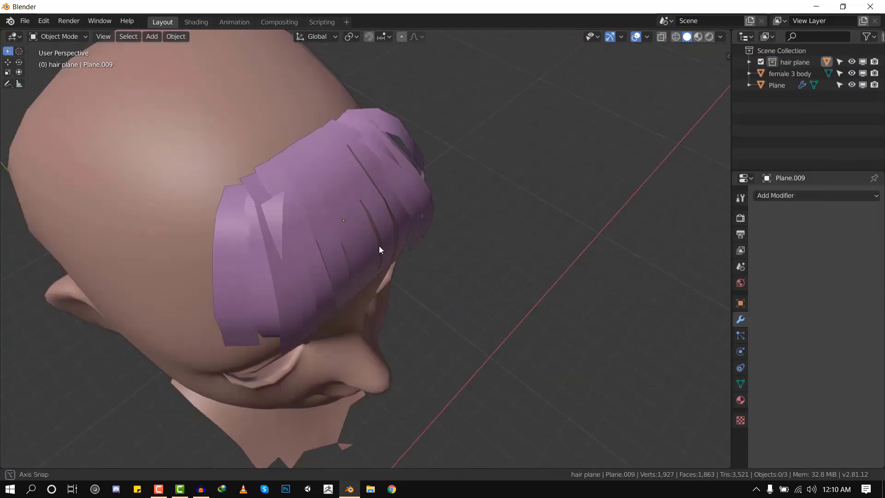
key(Tab)
key(KP_7)
key(shift+z)
drag(233, 201, 379, 237)
key(shift+z)
key(KP_3)
key(Tab)
middle_drag(412, 106, 494, 143)
Add a Subdivision Surface modifier to the joined hair mesh.
click(815, 195)
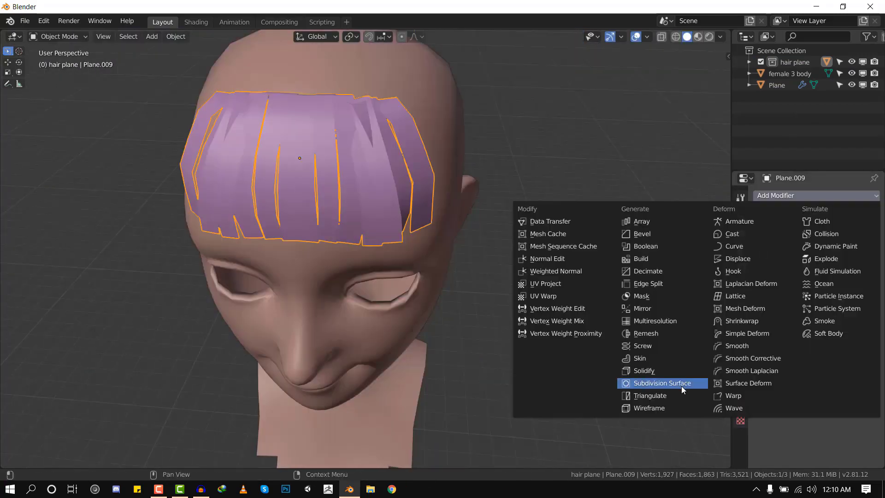
click(681, 387)
Switch the hair mesh to Sculpt Mode and examine the fringe from the front and side.
key(ctrl+Tab)
click(390, 302)
key(KP_1)
key(w)
click(456, 223)
key(ctrl+Tab)
middle_drag(456, 222, 303, 154)
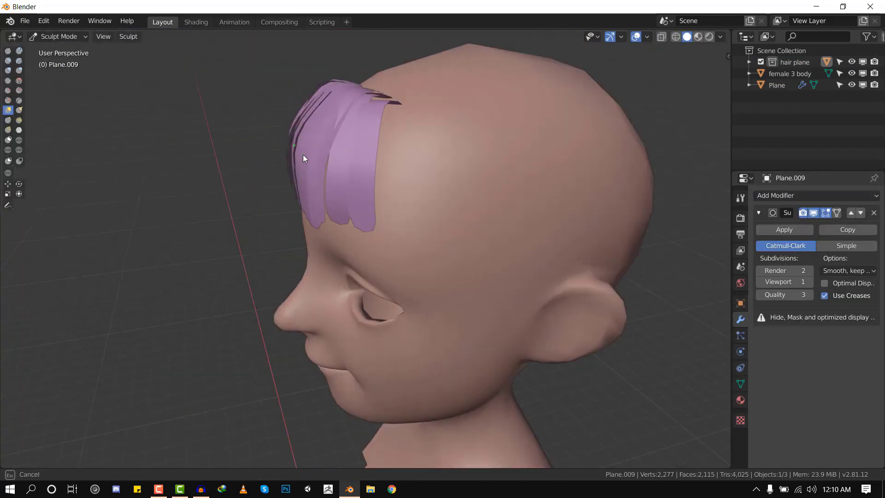
key(KP_1)
middle_drag(435, 238, 409, 239)
Select one linked strip of the hair mesh in Edit Mode and duplicate it.
key(Tab)
key(l)
key(shift+d)
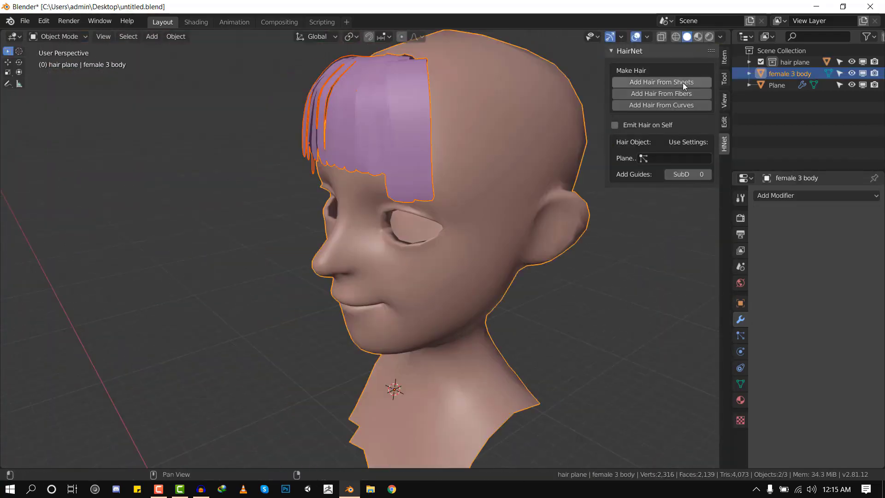
Generate HairNet hair on the head from the hair sheets and change the viewport shading colour mode.
click(681, 82)
click(719, 36)
click(672, 184)
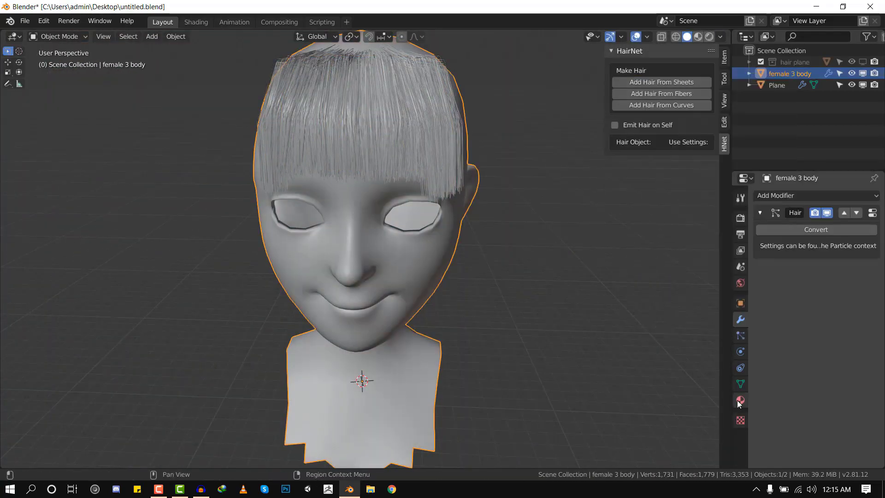
Set the hair material's colour to black.
click(740, 400)
click(839, 383)
click(856, 307)
Adjust the hair particle display settings, raising the viewport strand steps to 7.
click(740, 335)
click(841, 384)
middle_drag(507, 231, 433, 233)
click(864, 446)
middle_drag(507, 249, 422, 241)
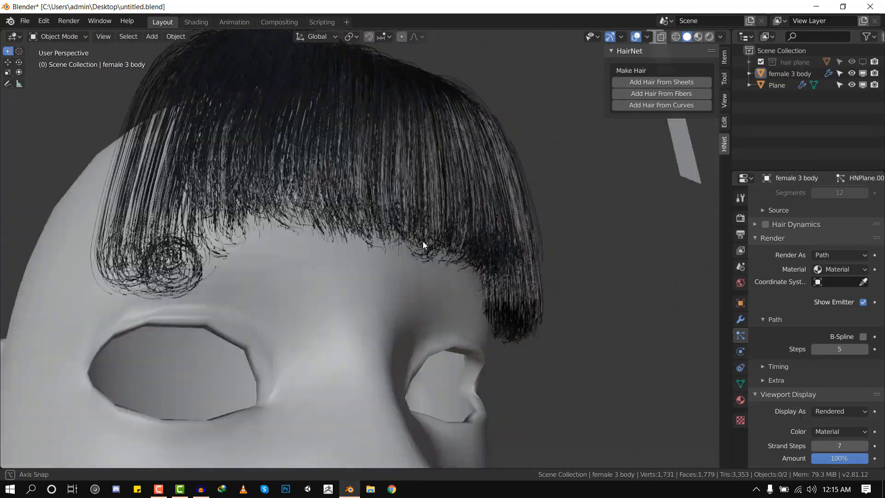
Set the radius of the child hairs to 0.045 m.
scroll(803, 409, down, 5)
click(775, 346)
scroll(802, 406, down, 3)
mouse_move(841, 386)
mouse_down()
mouse_move(825, 387)
mouse_move(845, 392)
mouse_up()
Enable the clump curve and bend it with a middle point at about X 0.736, Y 0.74.
click(783, 416)
click(863, 379)
scroll(829, 396, down, 4)
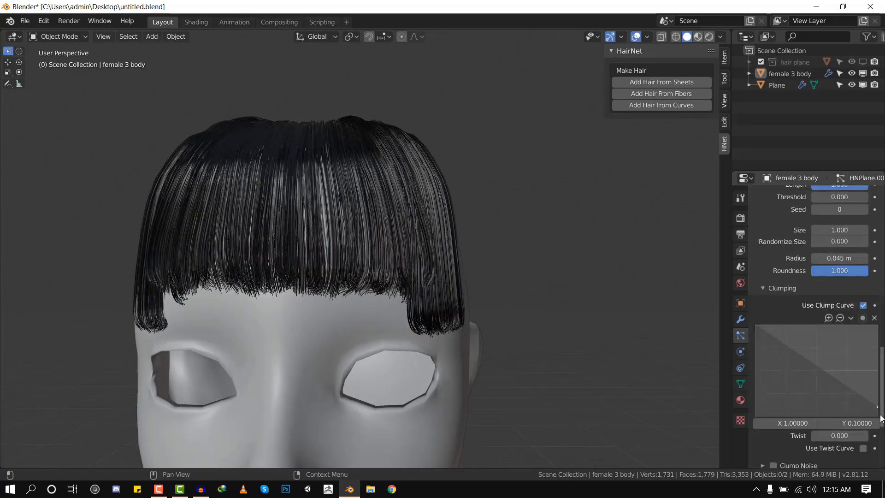
drag(878, 416, 878, 401)
drag(827, 371, 845, 349)
Select the head and switch to Particle Edit mode with point selection.
middle_drag(576, 295, 465, 285)
right_click(392, 223)
click(59, 37)
click(65, 121)
click(109, 36)
middle_drag(360, 203, 479, 202)
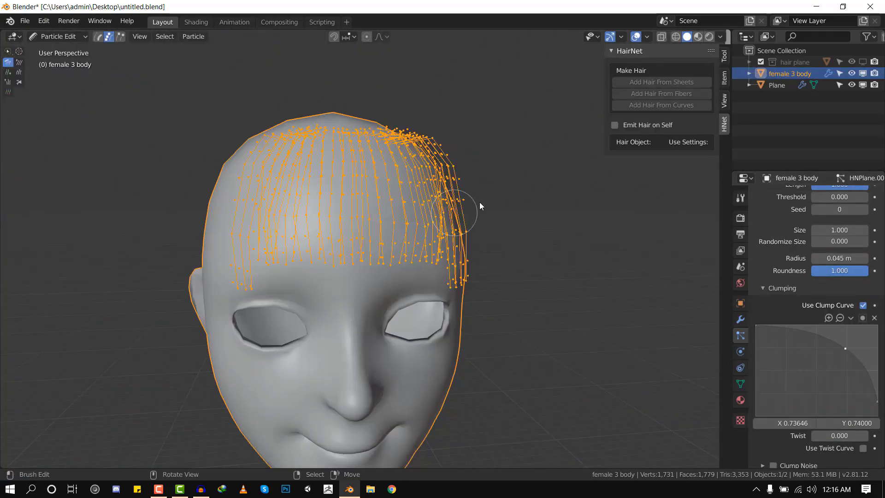
Hide the emitter, then delete hair particles in Particle Edit mode and clear the selection.
click(165, 36)
scroll(853, 234, up, 4)
click(863, 218)
click(198, 179)
key(alt+a)
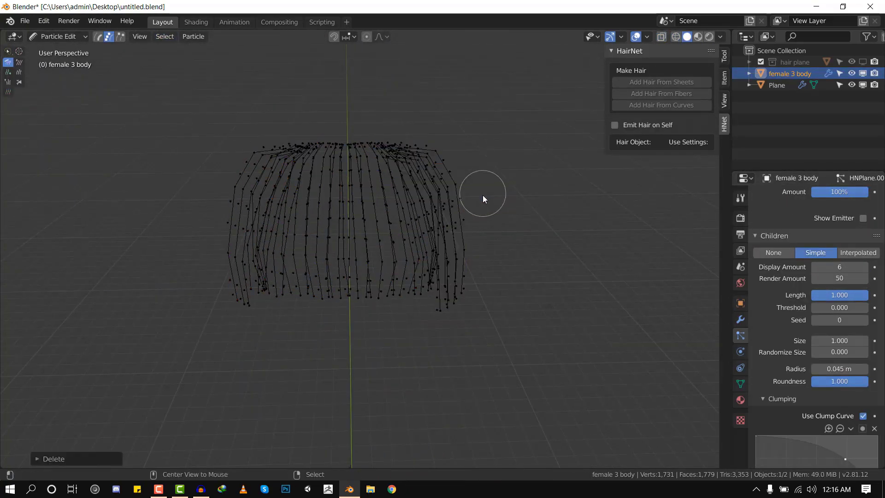
Show the emitter again and return to Object Mode with nothing selected.
click(863, 218)
click(59, 36)
click(65, 50)
key(alt+a)
Set the children display amount to 50 and turn off the clump curve.
drag(840, 267, 862, 267)
click(863, 379)
middle_drag(258, 203, 258, 230)
Enable Hair Dynamics on the hair system and set the structure mass to 0.007 kg.
scroll(817, 259, up, 12)
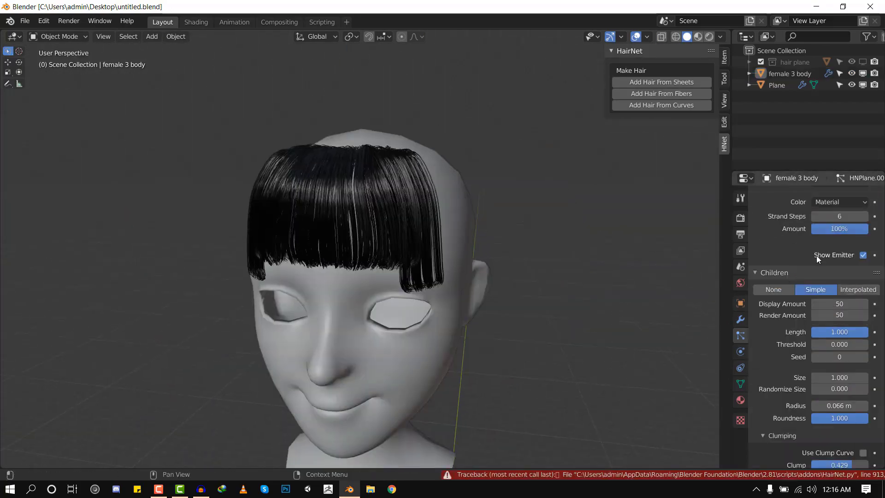
click(766, 253)
click(782, 319)
drag(862, 337, 829, 337)
Open the Dope Sheet area below the front view and keyframe the head at about frame 4.
right_click(393, 375)
key(KP_1)
drag(2, 466, 9, 428)
click(145, 455)
key(i)
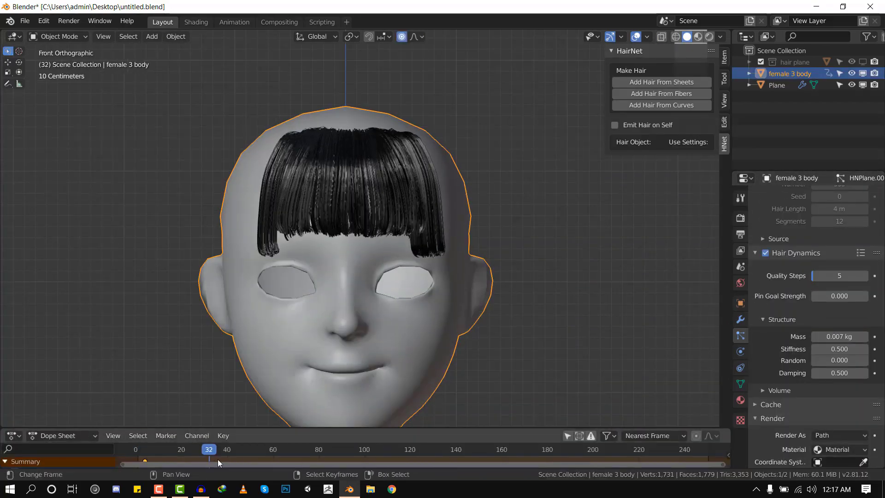
Rotate the head and insert keyframes at about frames 36 and 66.
key(r)
key(i)
click(287, 455)
key(i)
click(467, 245)
Play the head rotation animation to preview the hair's motion.
key(space)
key(Escape)
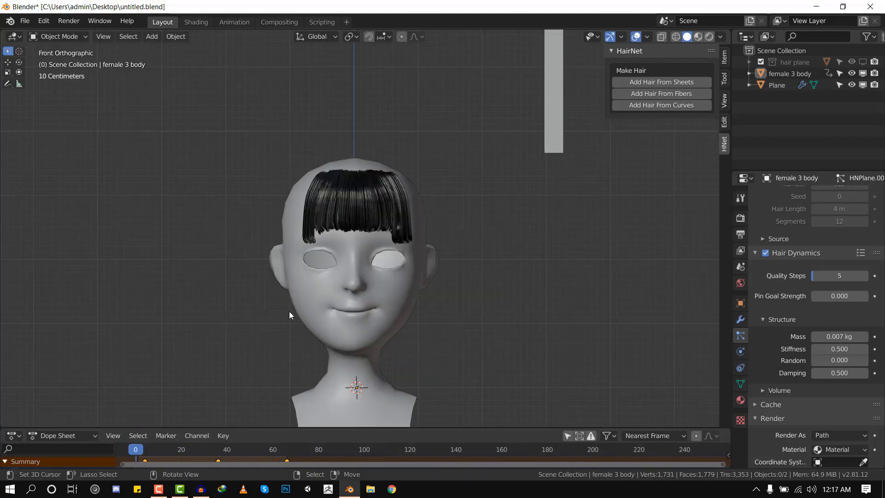
Put the head in Particle Edit mode, choose the Weight brush and adjust its brush setting.
right_click(313, 285)
scroll(318, 258, up, 2)
key(ctrl+Tab)
click(248, 223)
click(8, 92)
drag(166, 37, 203, 37)
Return the head to Object Mode and save the file.
middle_drag(433, 142, 410, 184)
key(ctrl+Tab)
key(ctrl+s)
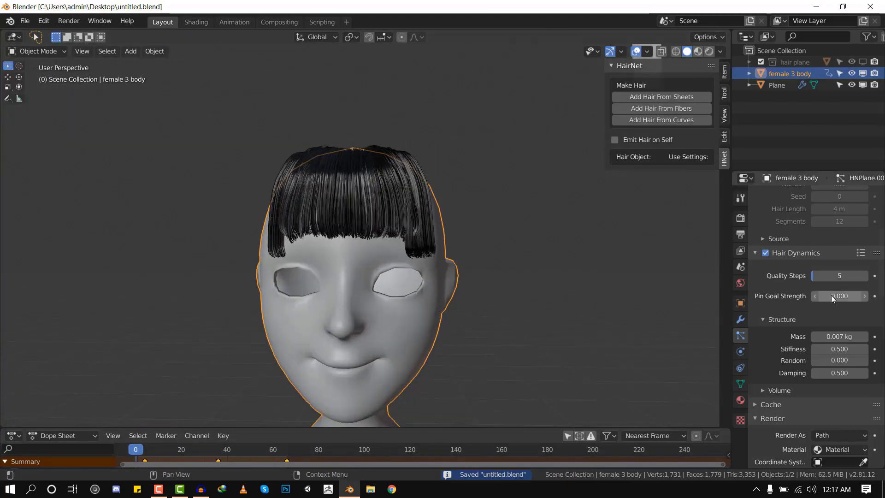
Set the hair dynamics pin goal strength to 0.
key(space)
double_click(828, 298)
text(0)
key(Return)
Play the animation again and check how the hair follows the tilting head.
key(space)
key(ctrl+Tab)
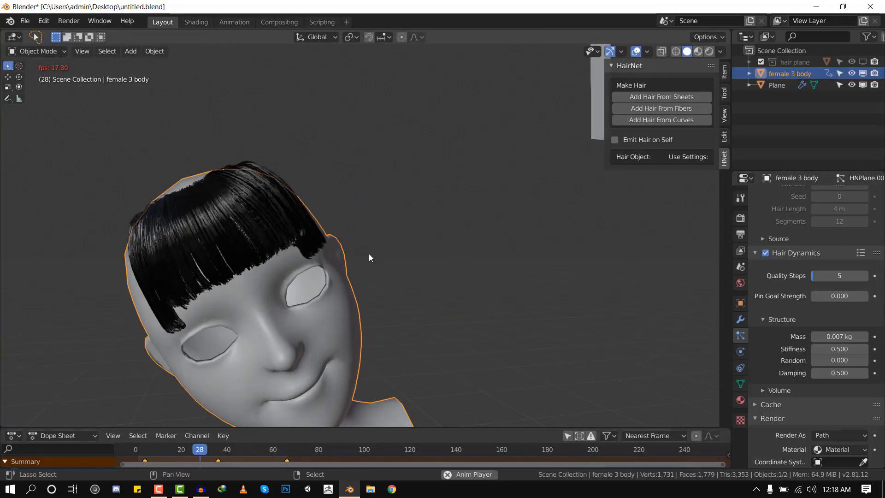
middle_drag(369, 253, 377, 328)
key(KP_1)
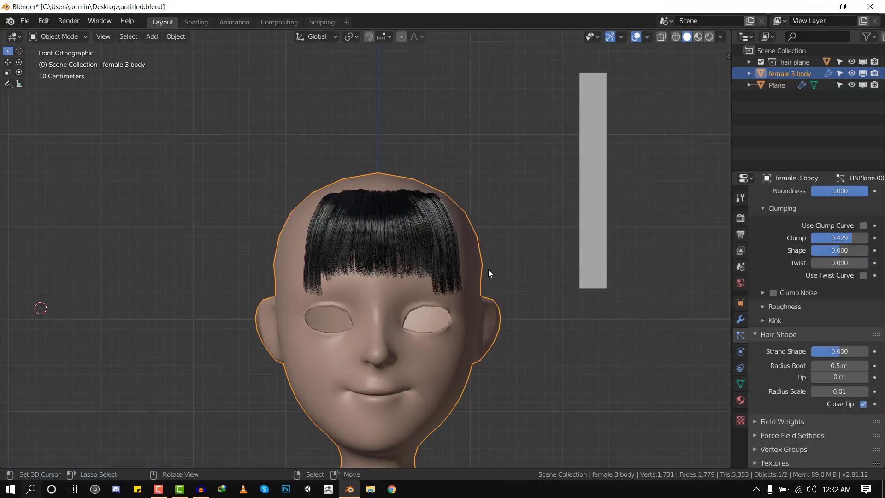
Select the plane strip standing beside the head.
middle_drag(519, 292, 419, 275)
key(KP_1)
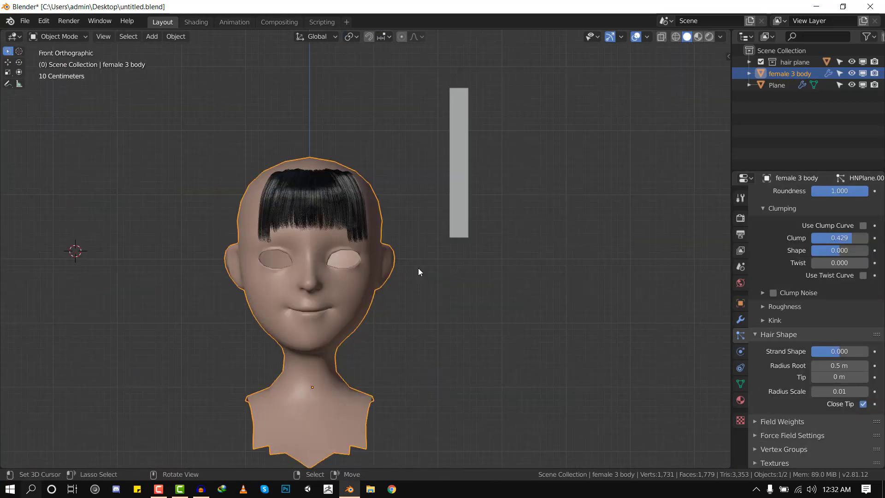
right_click(454, 185)
scroll(464, 192, down, 2)
scroll(416, 189, up, 1)
shift+middle_drag(430, 211, 415, 178)
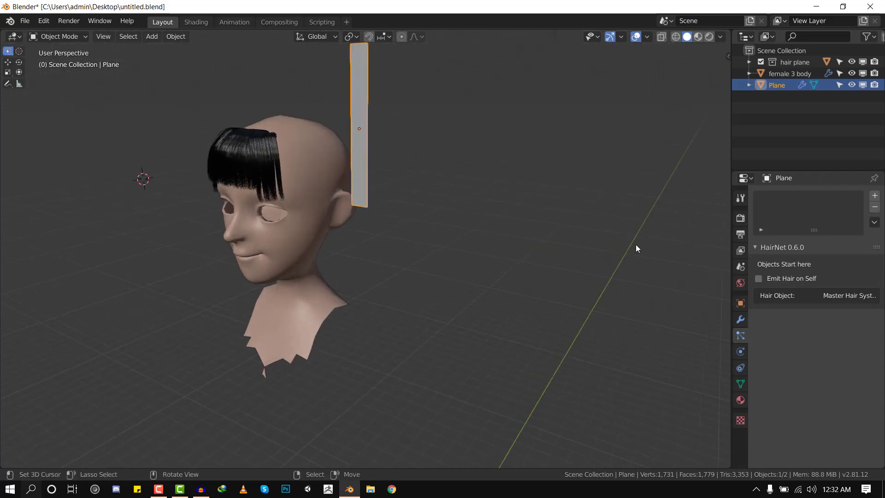
Show the HairNet tools in the viewport sidebar for the selected plane.
key(KP_1)
click(762, 247)
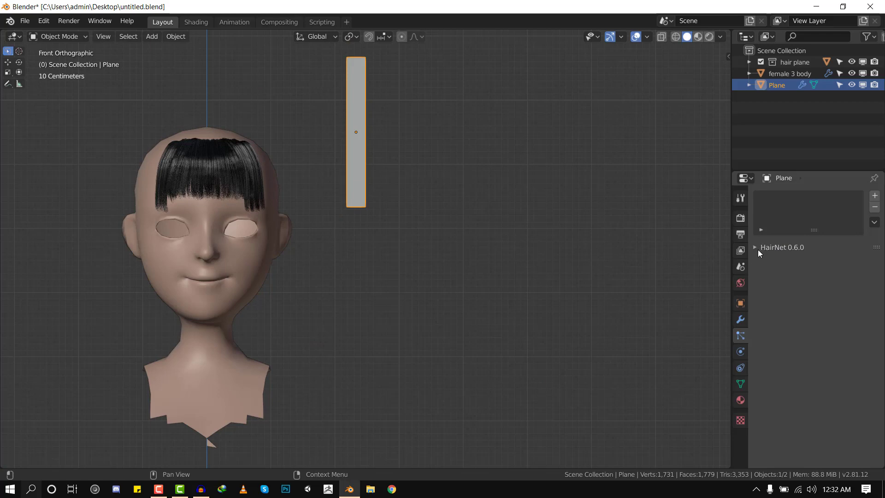
click(760, 248)
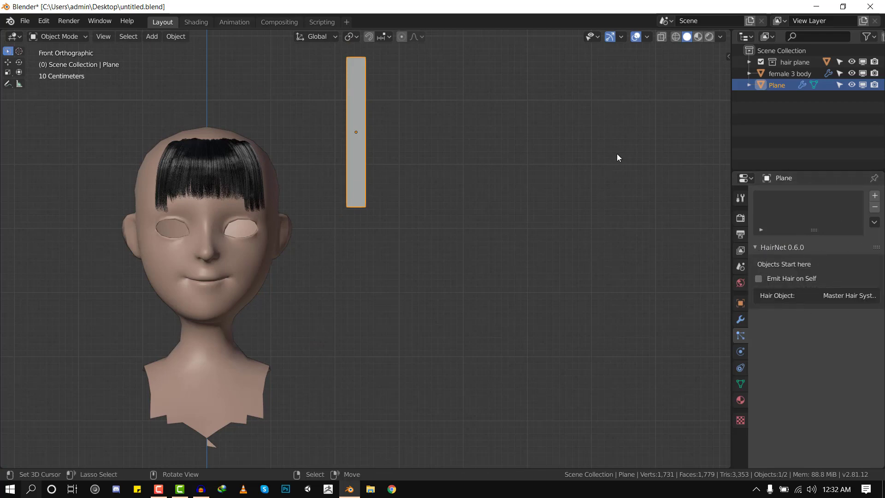
key(n)
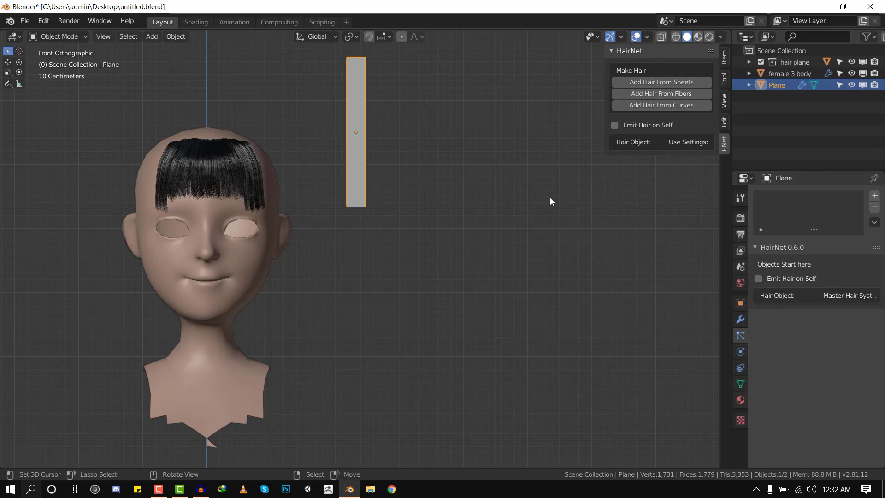
middle_drag(381, 191, 327, 205)
scroll(400, 155, up, 2)
key(KP_1)
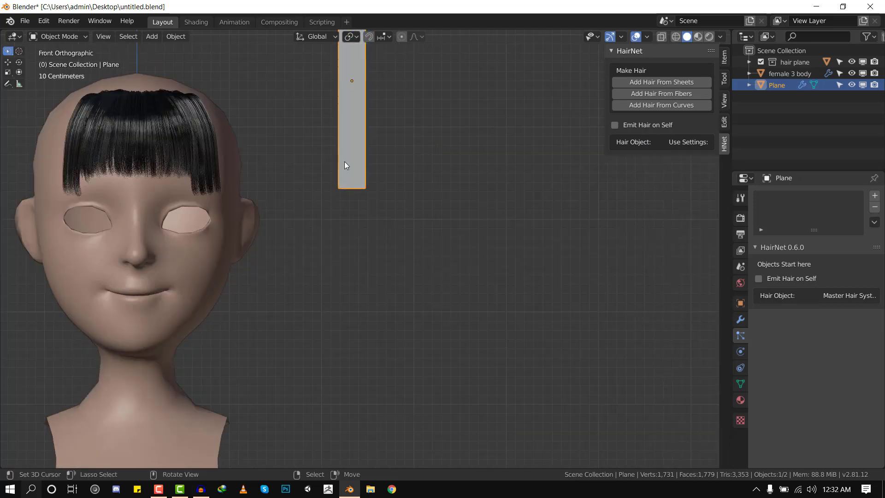
shift+middle_drag(344, 162, 433, 159)
scroll(454, 143, down, 2)
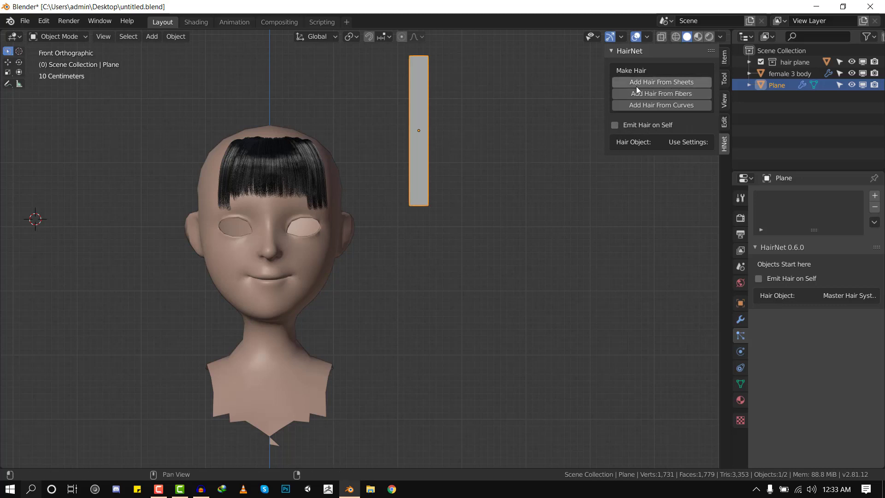
Try moving the plane strip beside the head.
middle_drag(428, 153, 458, 192)
key(g)
click(412, 240)
key(KP_1)
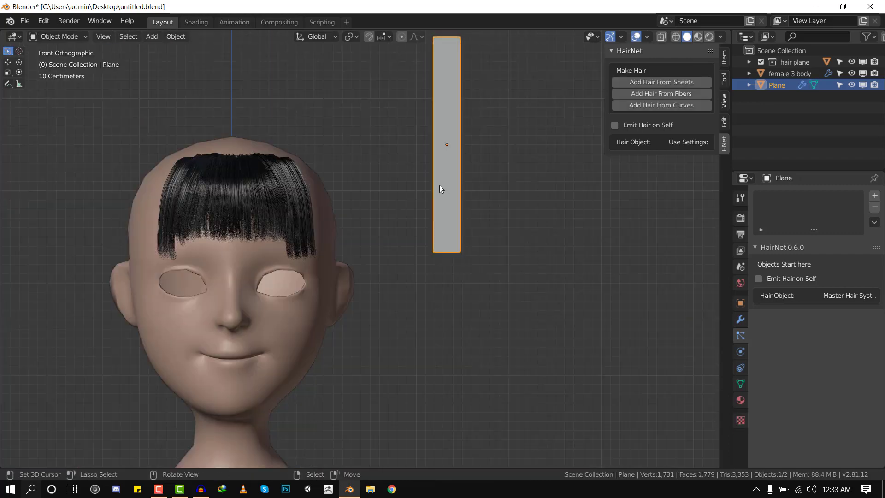
scroll(452, 179, down, 2)
key(g)
right_click(466, 176)
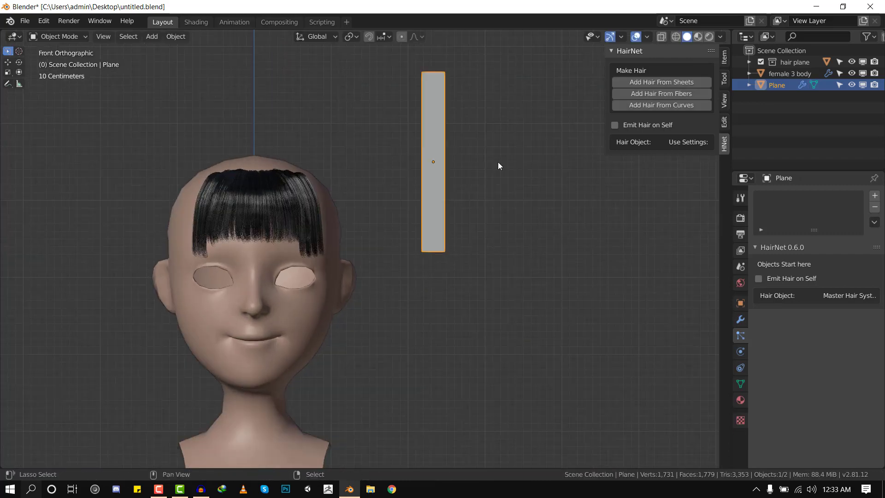
Select the female 3 body head and turn off viewport display of its HNPlane.009 hair system.
scroll(553, 129, up, 1)
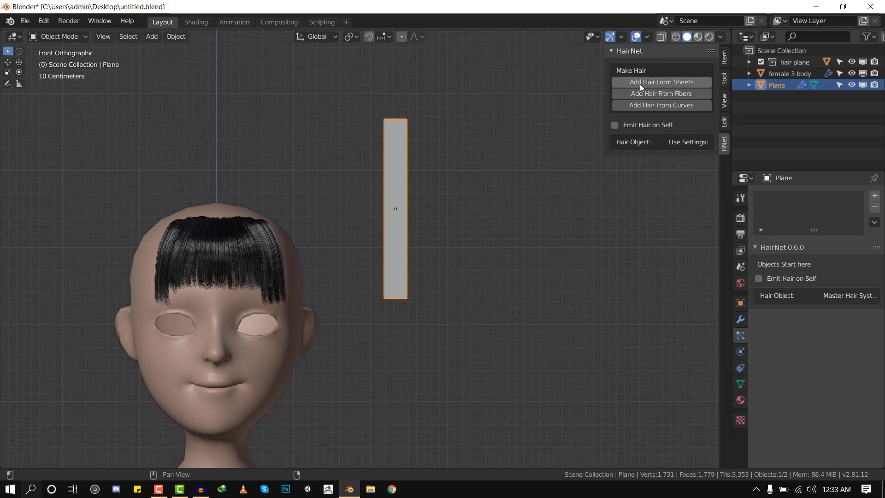
shift+middle_drag(385, 242, 449, 179)
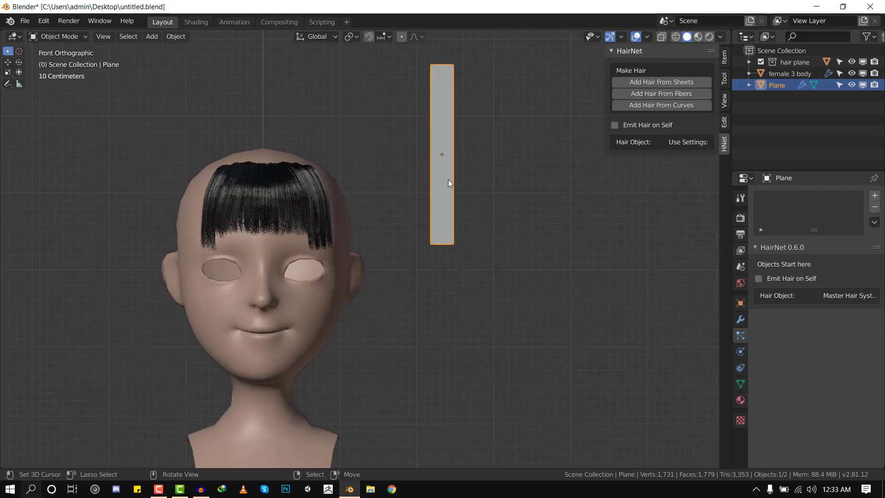
click(340, 216)
click(844, 198)
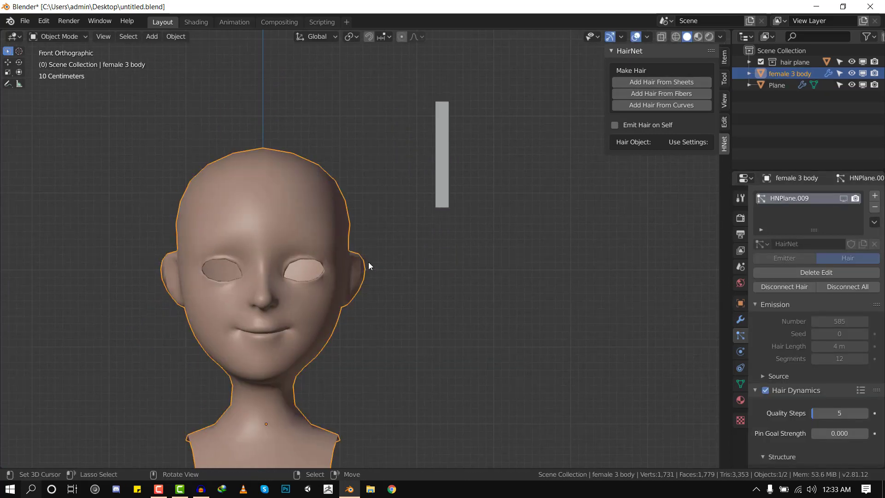
Try moving the plane strip onto the side of the head and rotating it nearly horizontal.
middle_drag(368, 263, 491, 165)
click(458, 164)
right_click(453, 164)
key(KP_1)
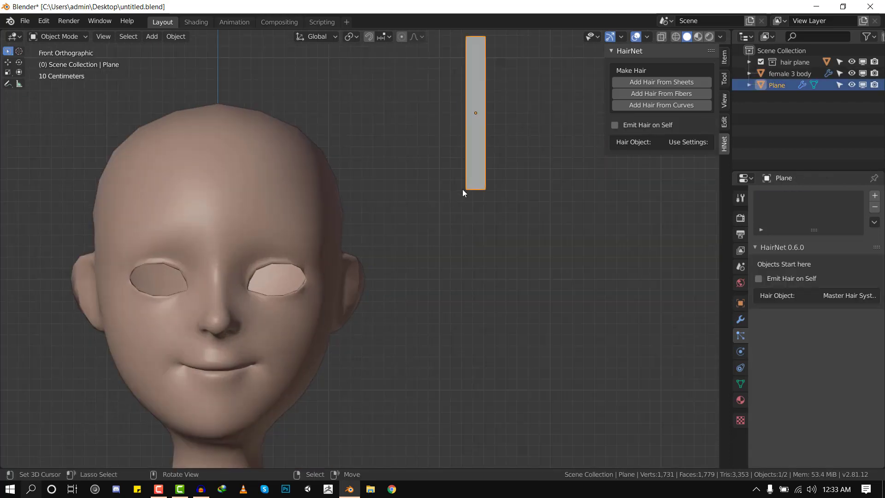
key(g)
click(317, 258)
key(r)
click(304, 258)
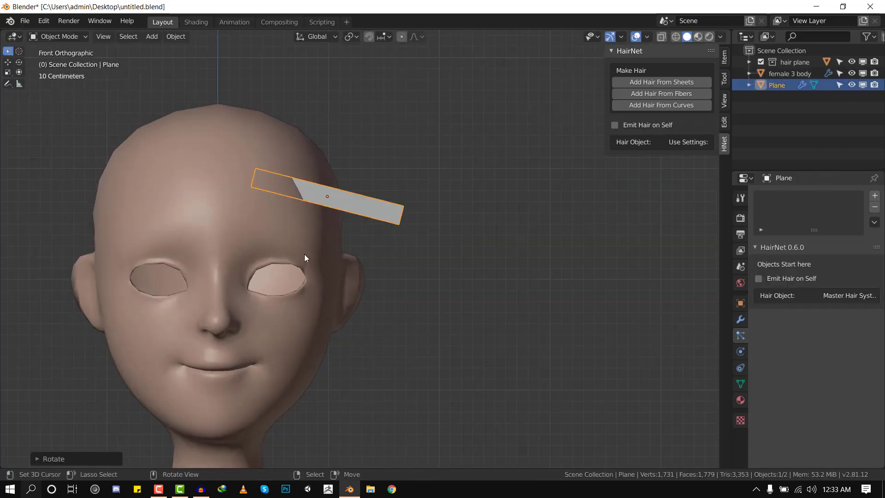
Delete the plane strip beside the head.
key(g)
click(529, 140)
key(Delete)
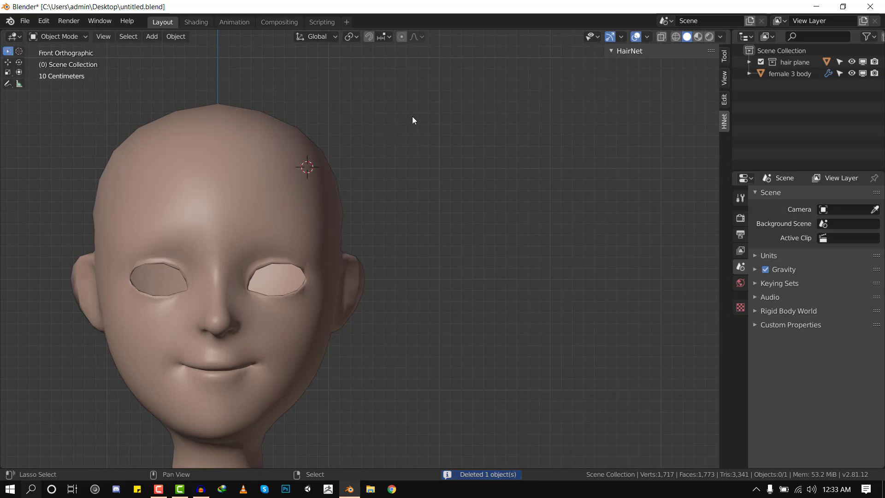
Add a new plane mesh at the 3D cursor near the temple and scale it down.
key(shift+a)
click(474, 118)
key(s)
click(353, 165)
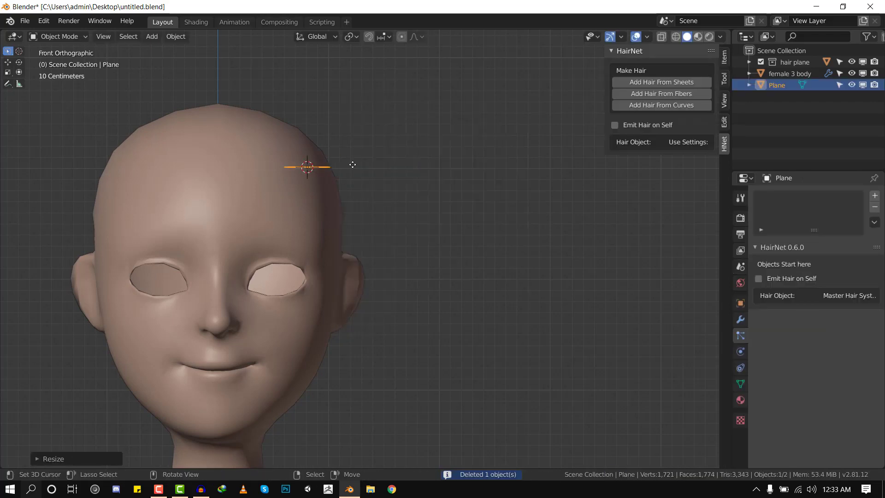
Extrude the small plane's outer edge repeatedly in front view into an angular inward-spiralling strip beside the head, ending in Object Mode.
key(Tab)
middle_drag(368, 166, 372, 185)
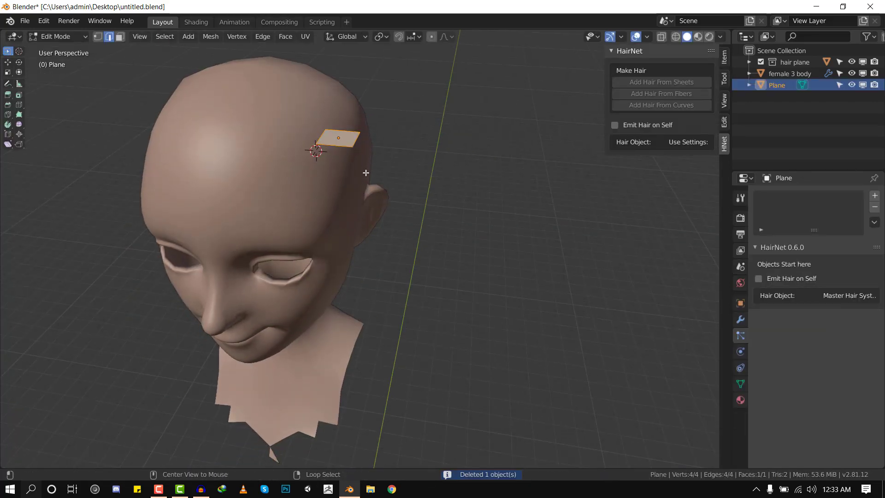
key(KP_1)
key(e)
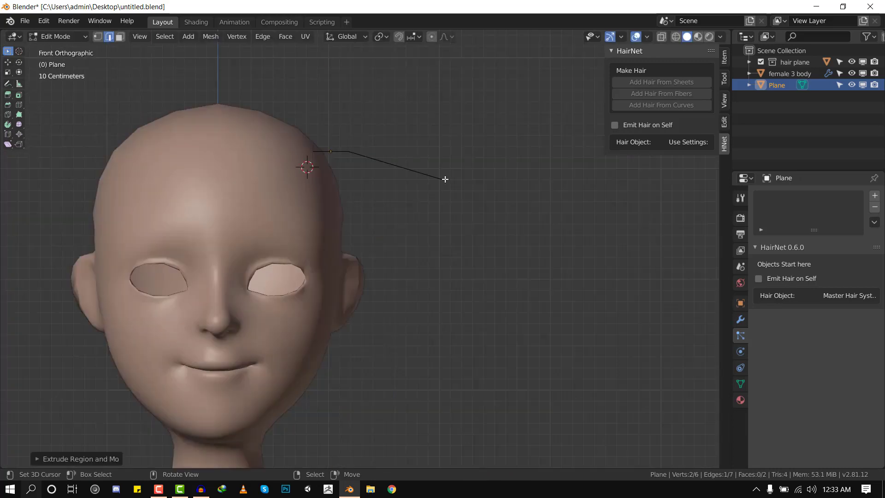
click(444, 181)
key(e)
click(478, 288)
key(e)
click(406, 367)
key(e)
click(364, 250)
key(e)
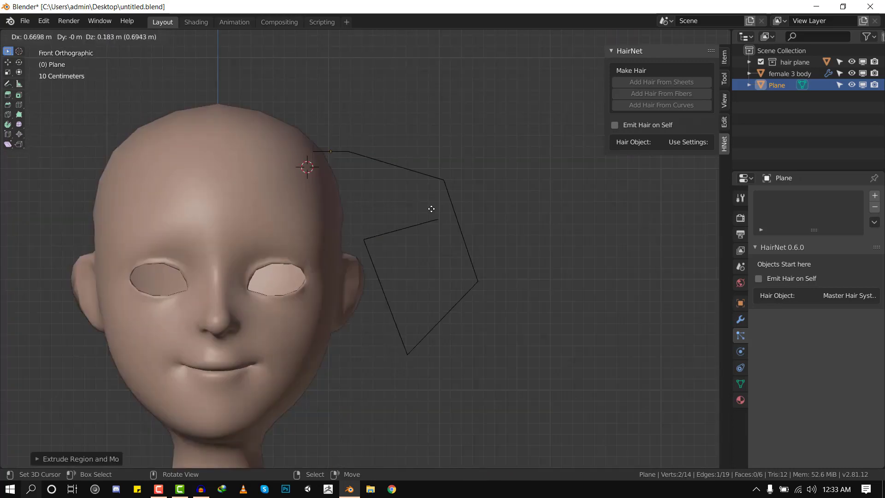
click(436, 215)
key(e)
click(434, 289)
key(e)
click(421, 251)
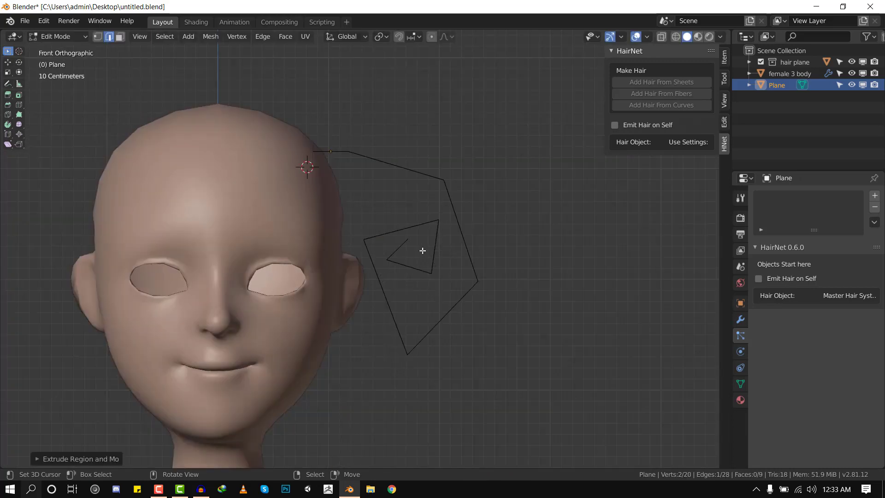
middle_drag(421, 252, 414, 199)
scroll(476, 218, up, 2)
key(Tab)
Rotate the spiral strip slightly in top view and position its root end against the side of the head.
key(KP_1)
key(KP_7)
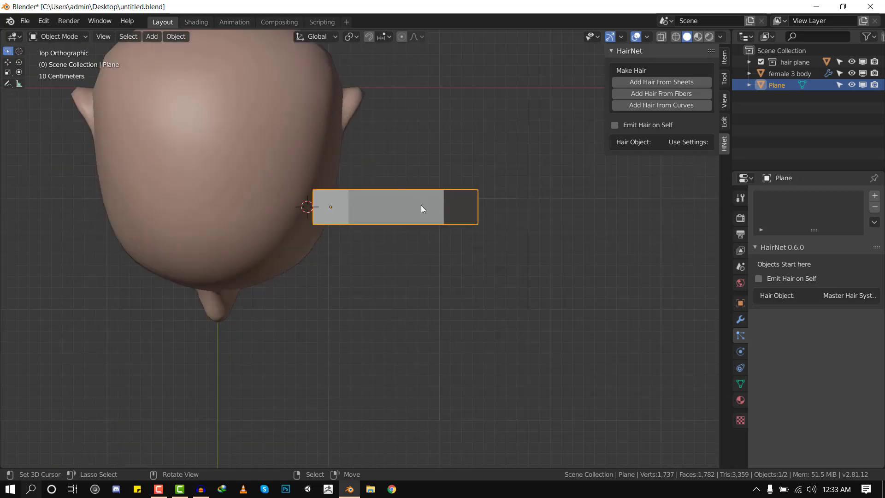
key(g)
click(298, 211)
key(r)
click(425, 234)
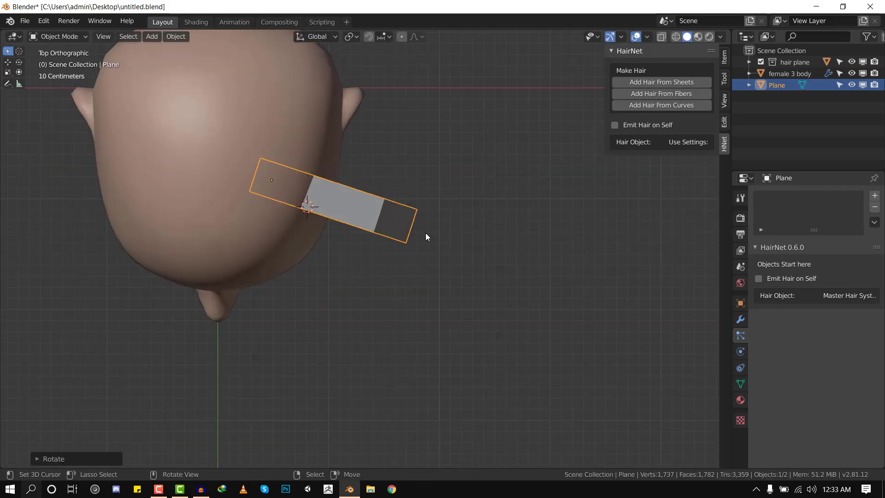
key(KP_1)
key(g)
click(394, 198)
Reselect the spiral strip and shift it slightly outward so its root sits at the head's surface.
key(alt+a)
scroll(394, 226, down, 3)
middle_drag(470, 245, 407, 259)
scroll(407, 259, up, 2)
key(KP_1)
click(410, 270)
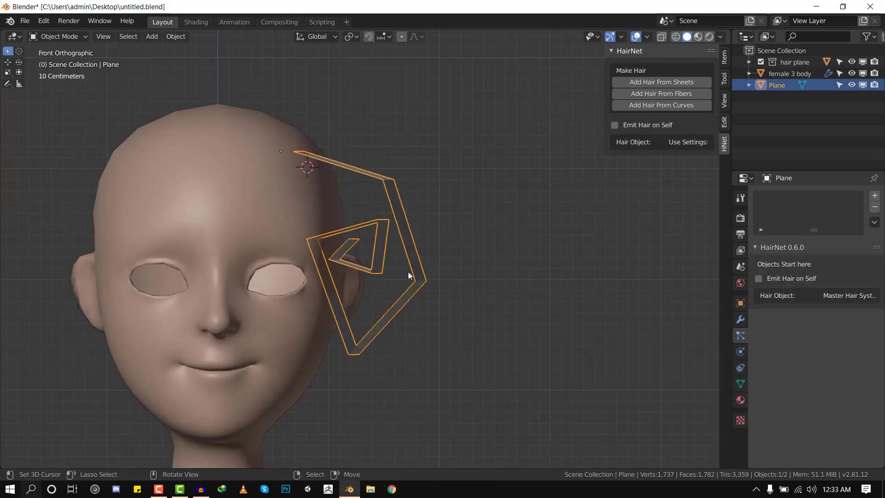
key(g)
click(430, 271)
middle_drag(419, 263, 408, 253)
key(g)
click(413, 248)
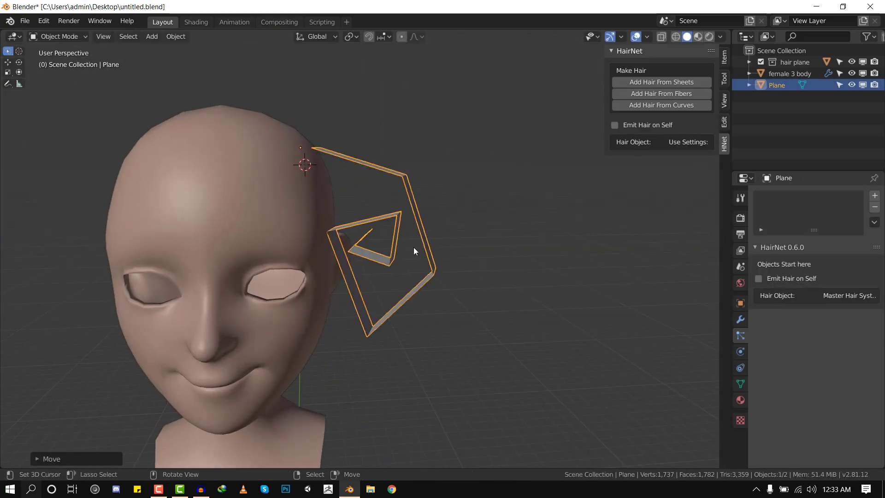
Try adding a loop cut to the spiral strip in Edit Mode.
scroll(392, 234, down, 2)
key(KP_7)
scroll(381, 229, up, 5)
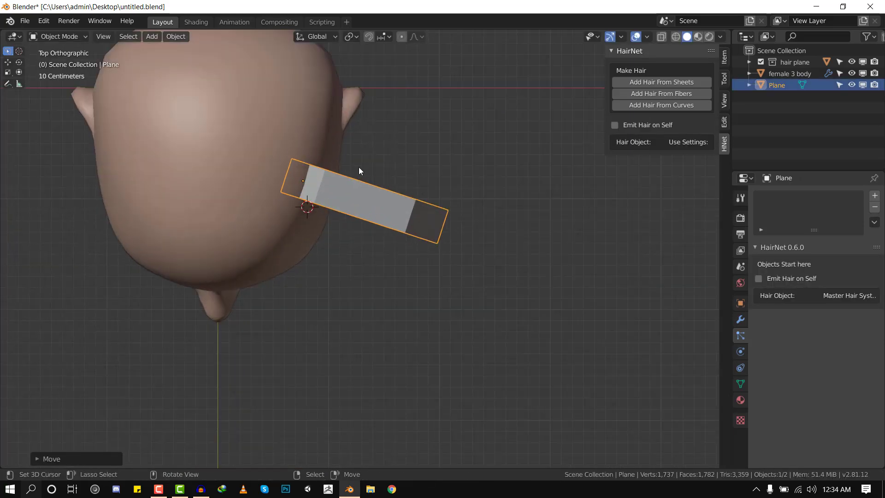
middle_drag(321, 177, 373, 203)
scroll(399, 223, up, 2)
key(Tab)
key(ctrl+r)
click(369, 155)
click(351, 182)
scroll(366, 192, down, 2)
key(ctrl+z)
Duplicate the spiral strip's mesh in top view, then rotate and place the copy behind the original.
key(KP_7)
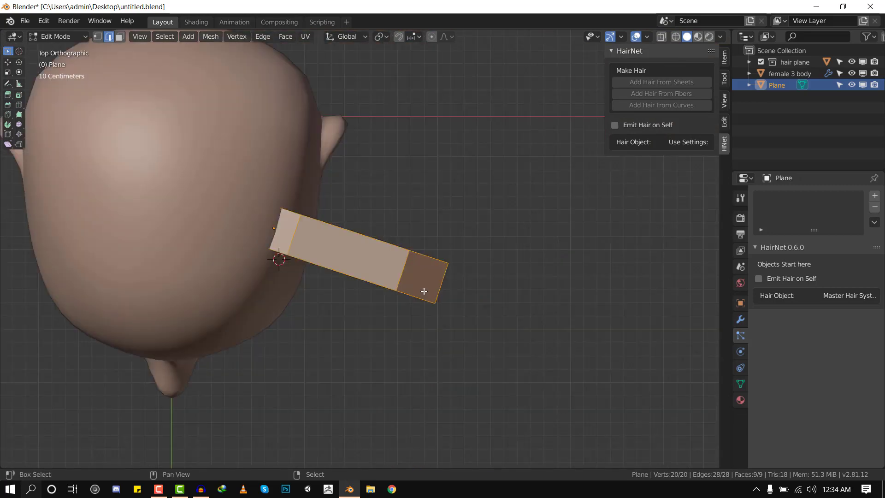
key(shift+d)
click(450, 208)
key(r)
click(462, 192)
key(g)
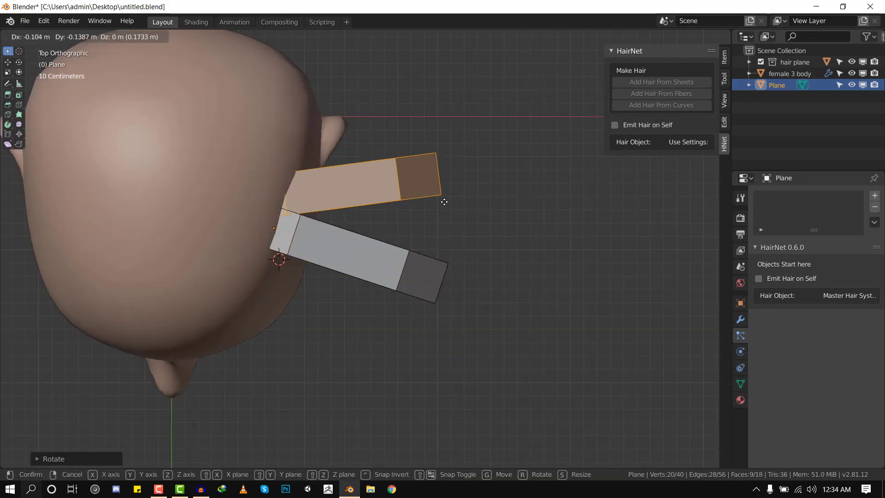
click(441, 195)
Try moving a cross edge of the duplicated strip outward.
click(396, 158)
key(g)
click(495, 124)
key(ctrl+z)
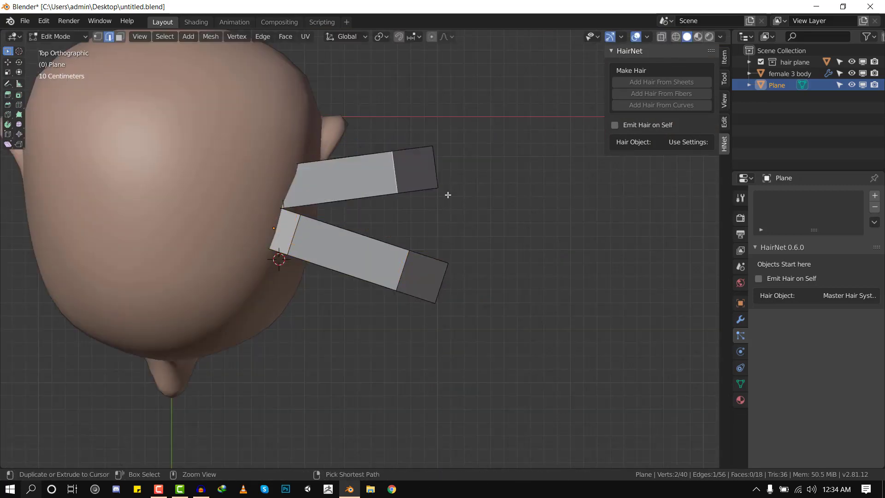
Select the whole duplicated strip and delete its vertices.
middle_drag(392, 171, 401, 139)
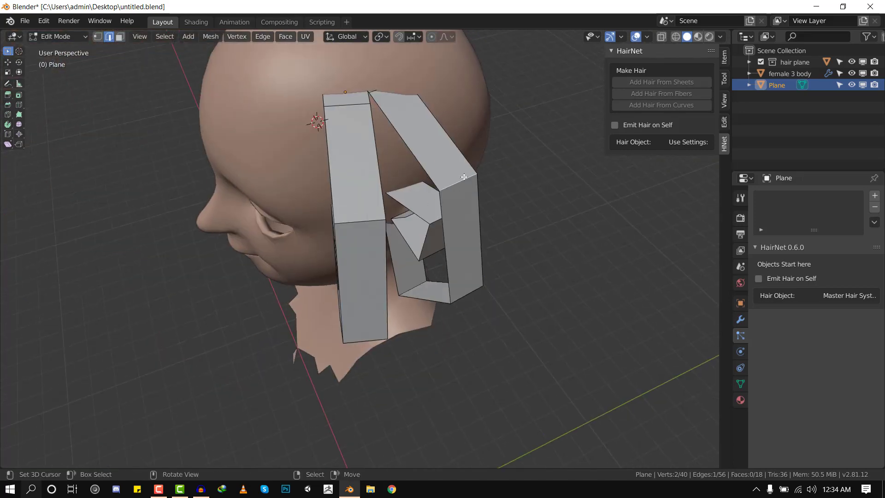
key(x)
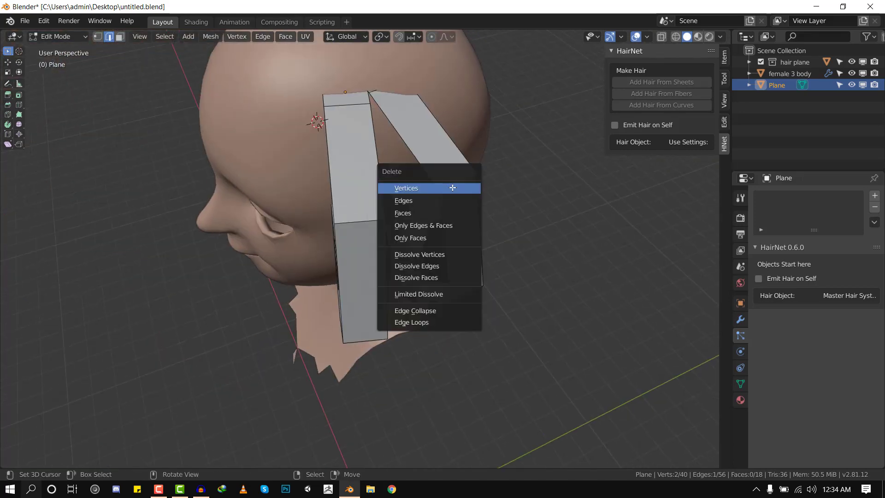
key(Escape)
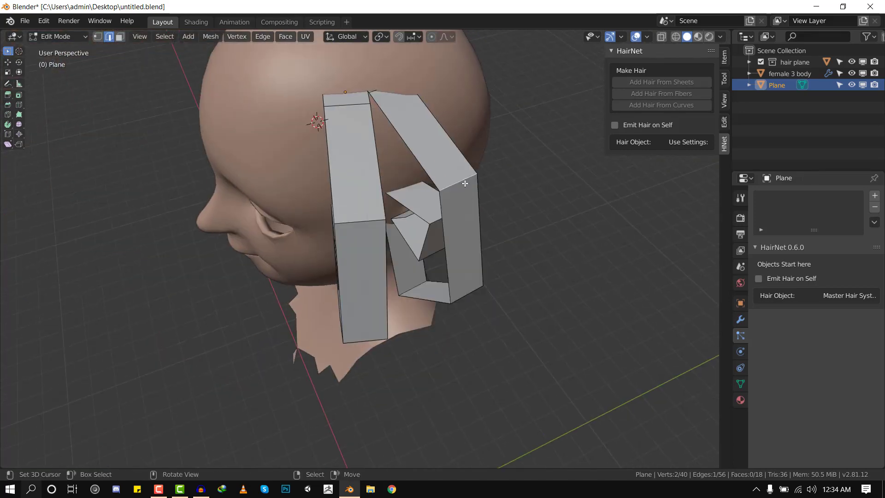
key(l)
key(x)
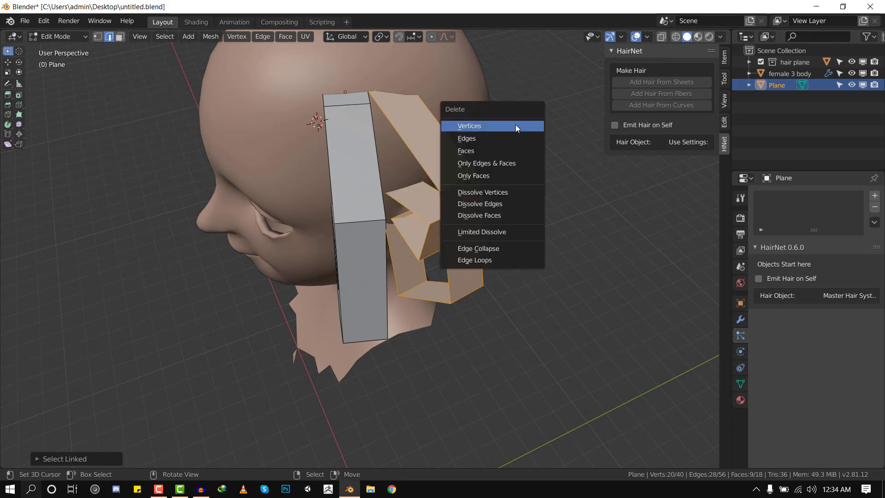
click(515, 124)
Return to Object Mode, add the female 3 body to the strip selection, and try generating HairNet hair from sheets.
key(Tab)
scroll(375, 226, down, 4)
key(KP_1)
scroll(376, 247, down, 3)
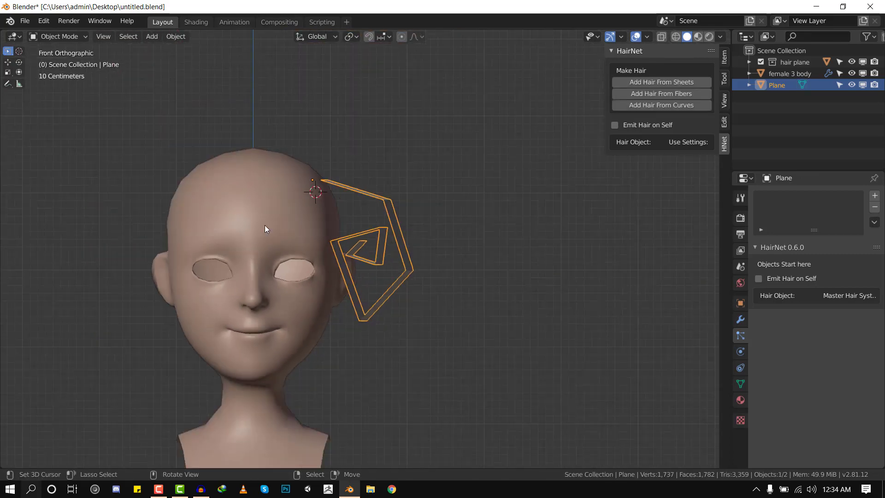
shift+click(265, 225)
scroll(346, 245, down, 1)
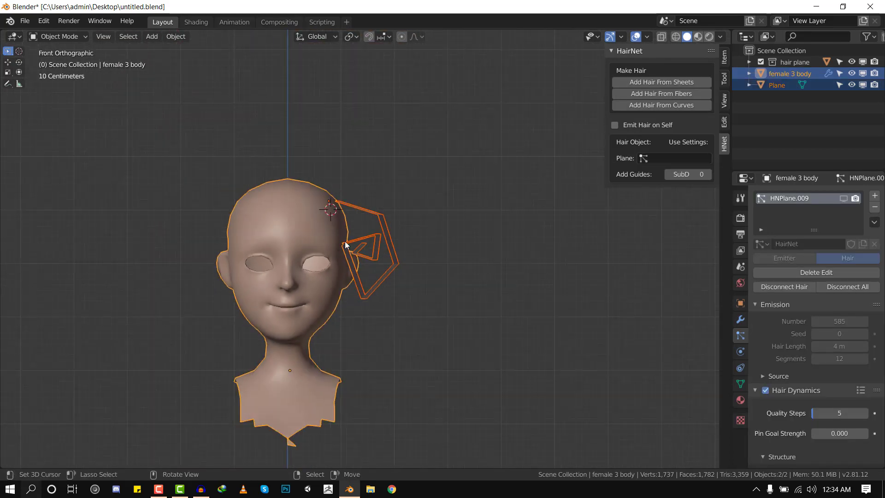
click(665, 82)
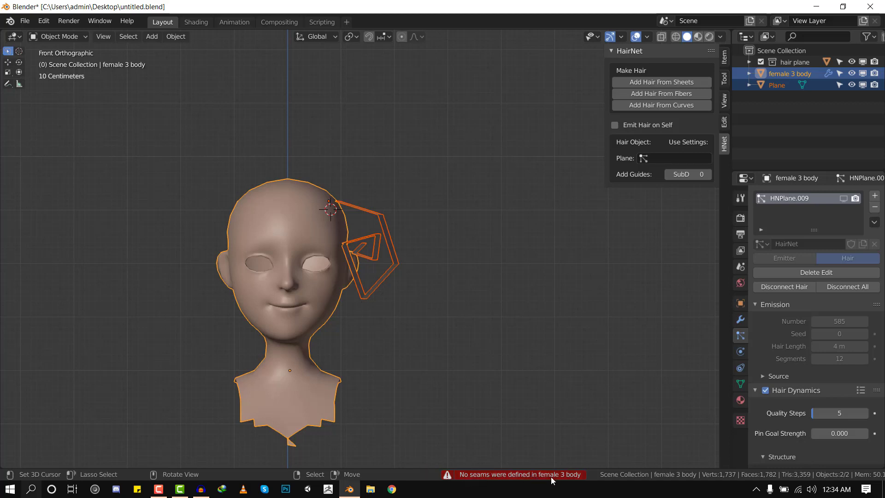
Isolate the spiral strip in local view and open its mesh in Edit Mode.
middle_drag(442, 318, 370, 284)
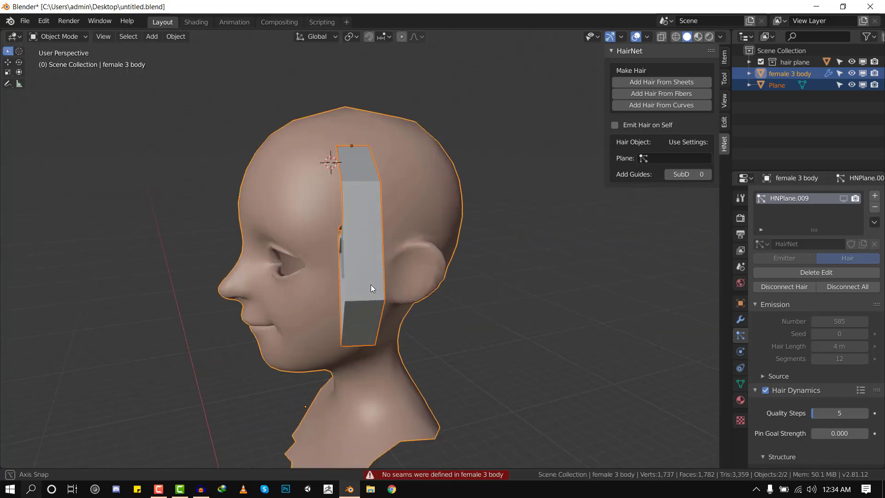
scroll(406, 250, up, 3)
click(406, 250)
middle_drag(279, 323, 345, 257)
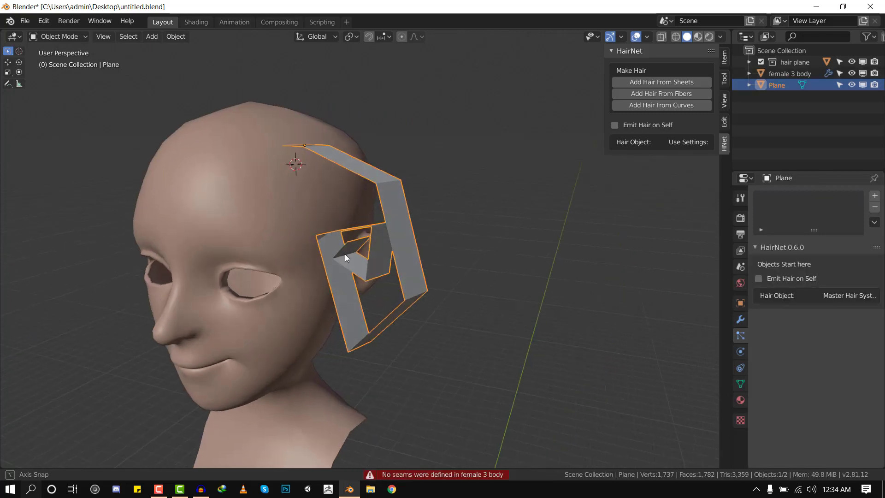
key(KP_Divide)
key(Tab)
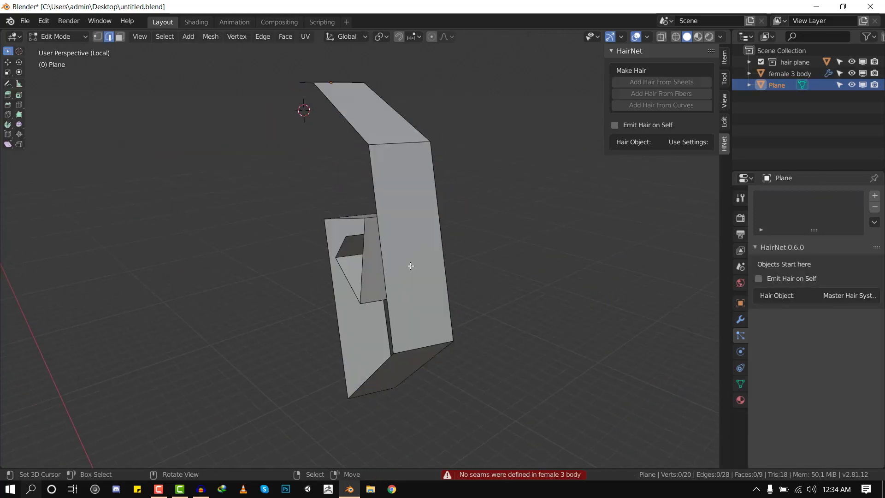
scroll(430, 237, down, 3)
middle_drag(394, 186, 389, 214)
scroll(390, 214, up, 2)
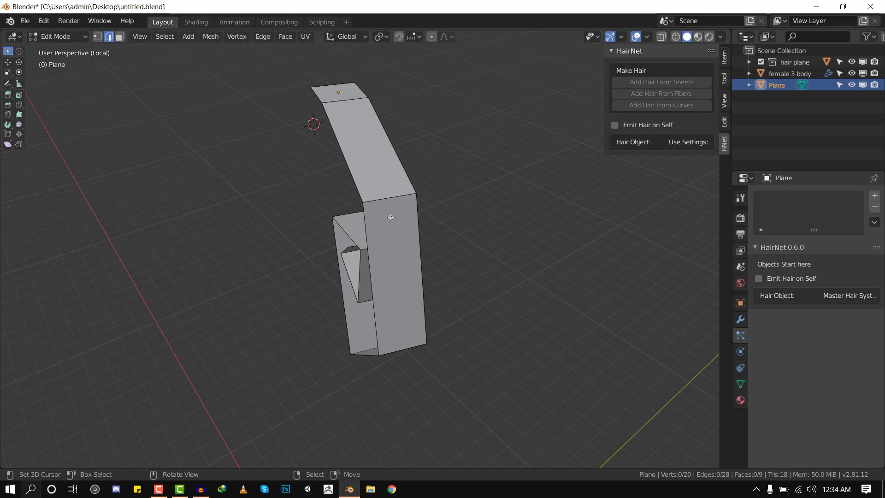
middle_drag(391, 217, 397, 258)
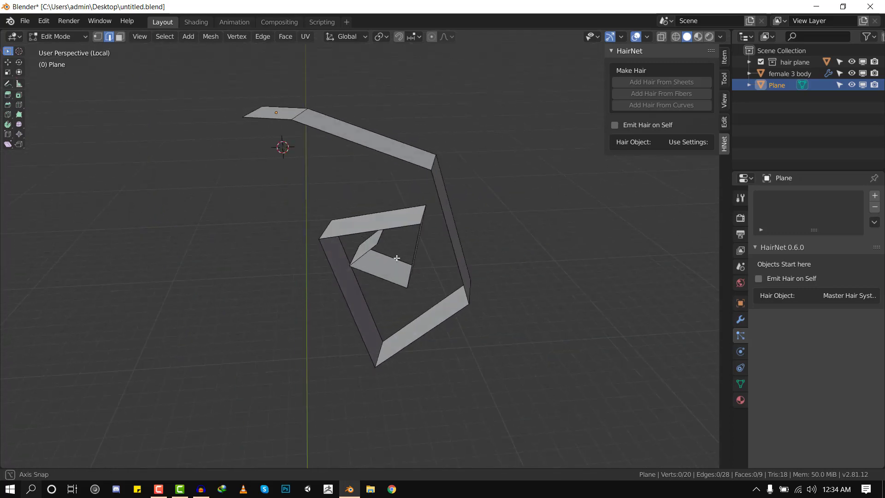
Select the boundary edges running along the length of the spiral strip.
middle_drag(390, 170, 336, 176)
alt+shift+right_click(388, 148)
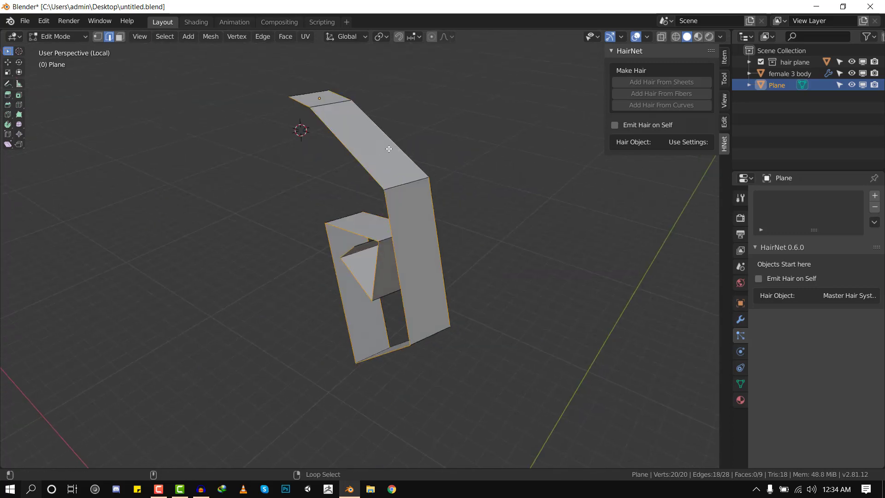
middle_drag(388, 148, 272, 162)
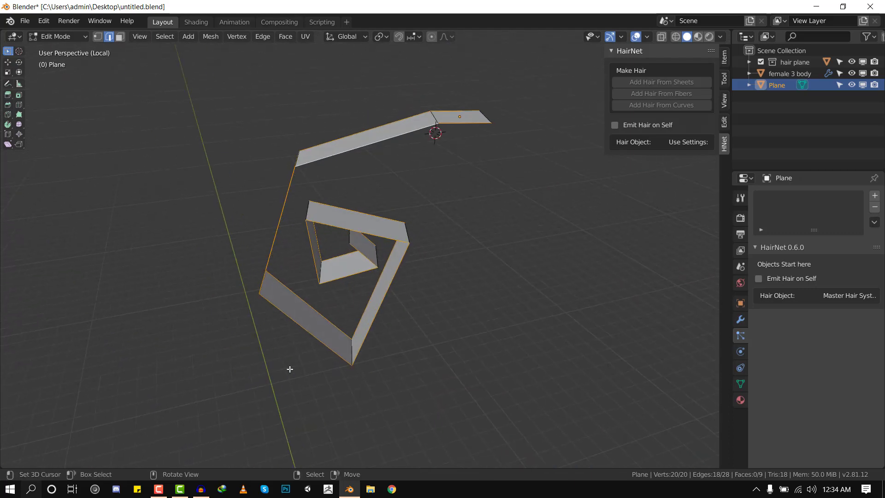
middle_drag(290, 368, 330, 167)
middle_drag(387, 282, 398, 217)
mouse_move(341, 200)
middle_down()
mouse_move(302, 199)
mouse_move(331, 199)
middle_up()
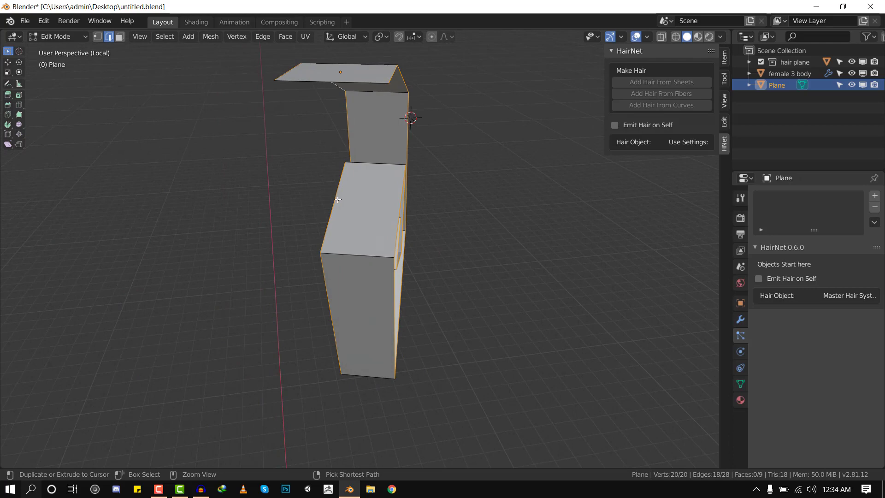
Invert the edge selection to the crosswise edges between the spiral strip's faces, mark them as seams, and deselect everything.
middle_drag(427, 200, 382, 198)
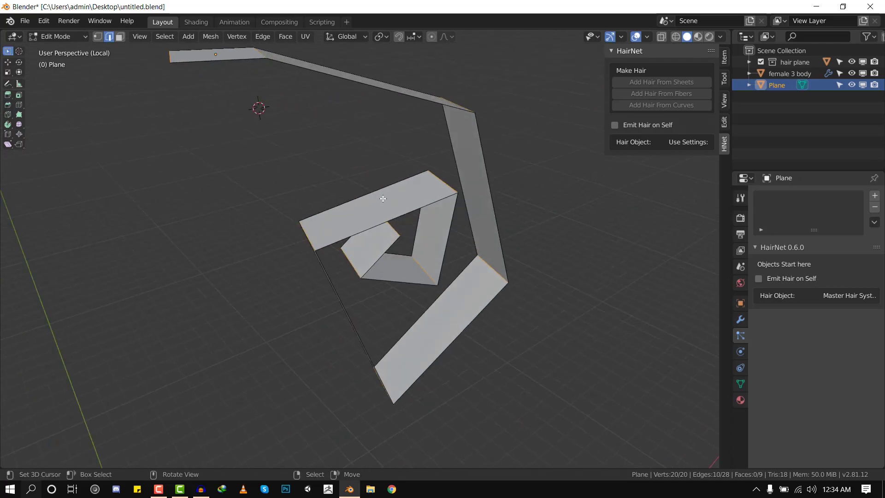
middle_drag(383, 208, 260, 125)
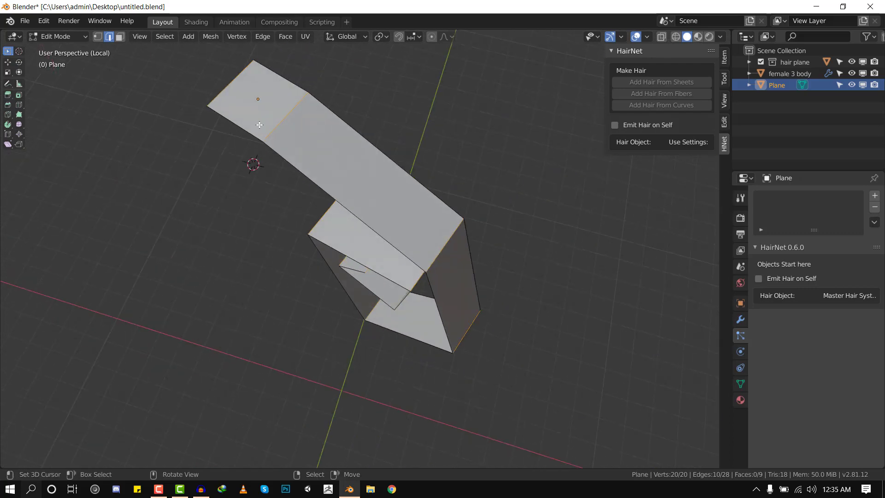
middle_drag(329, 157, 471, 210)
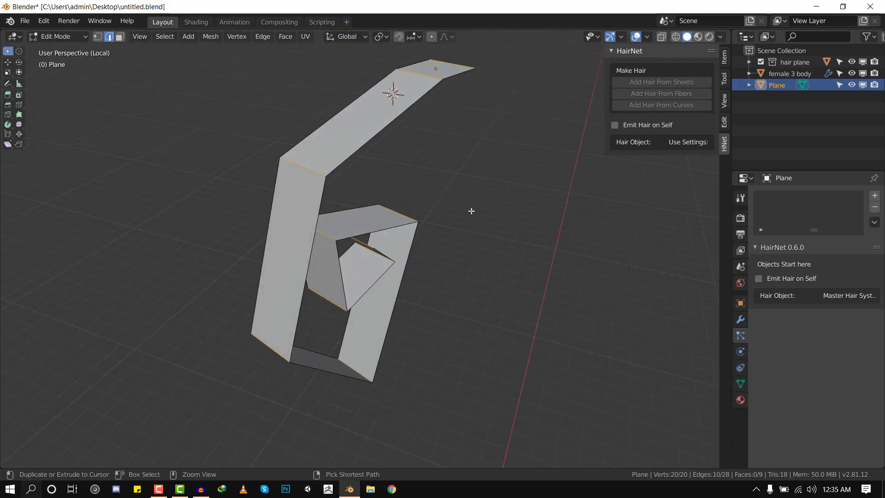
key(ctrl+e)
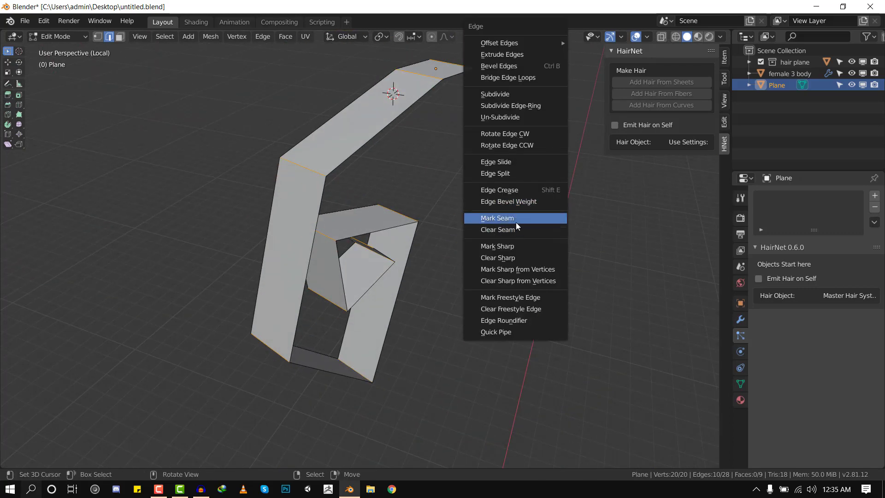
click(516, 222)
key(alt+a)
middle_drag(352, 177, 318, 195)
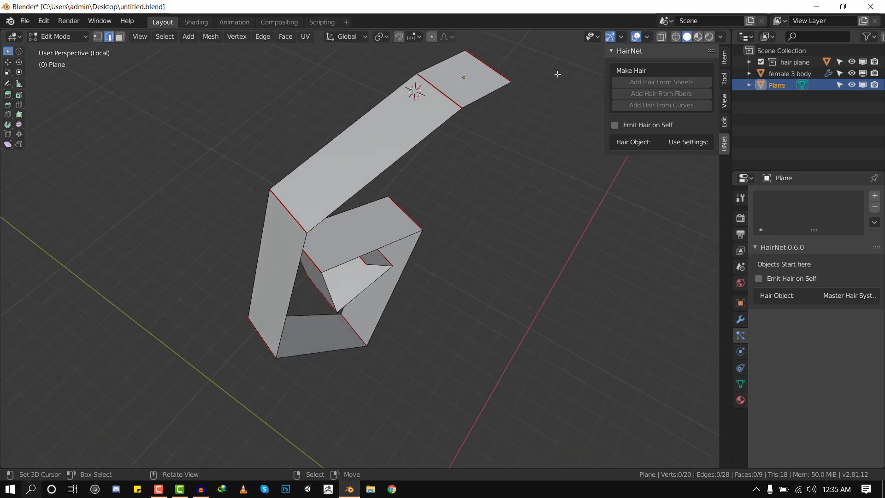
Mark the edge loop along one long side of the spiral strip as seams and clear the selection.
middle_drag(259, 273, 442, 75)
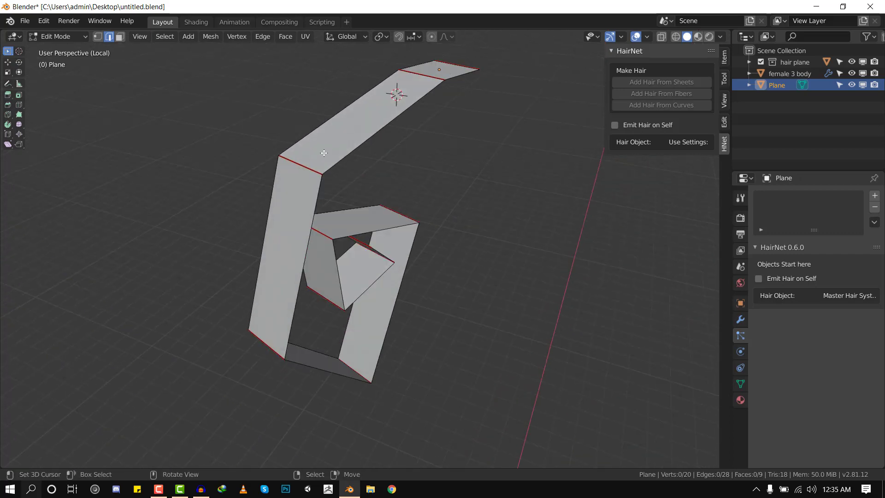
middle_drag(361, 330, 350, 301)
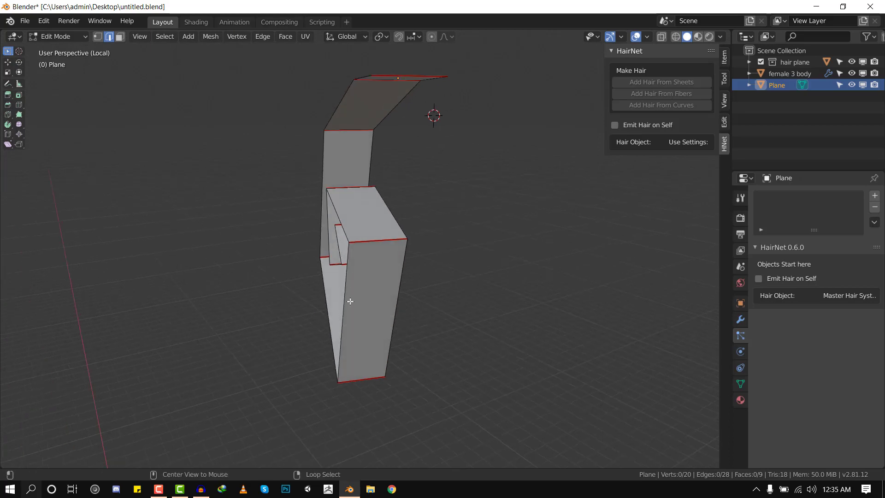
key(ctrl+e)
click(426, 241)
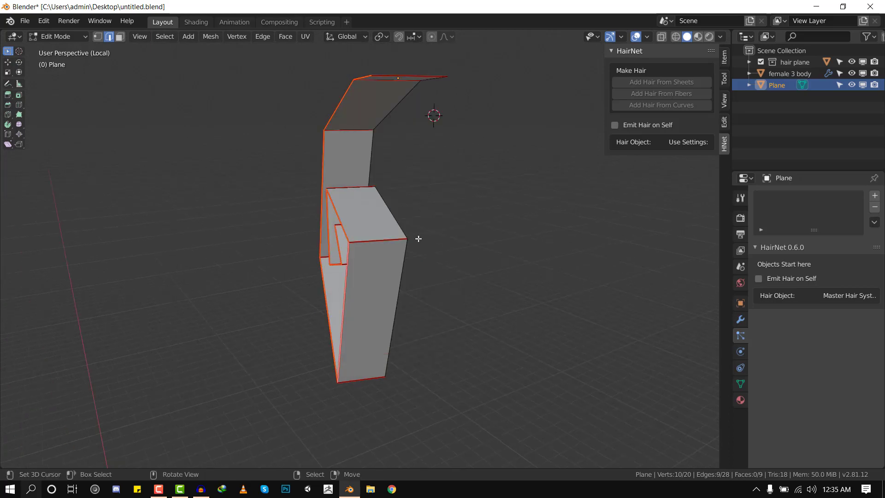
key(alt+a)
Reselect the edge loop along the strip's long side and clear its seams.
middle_drag(415, 239, 363, 173)
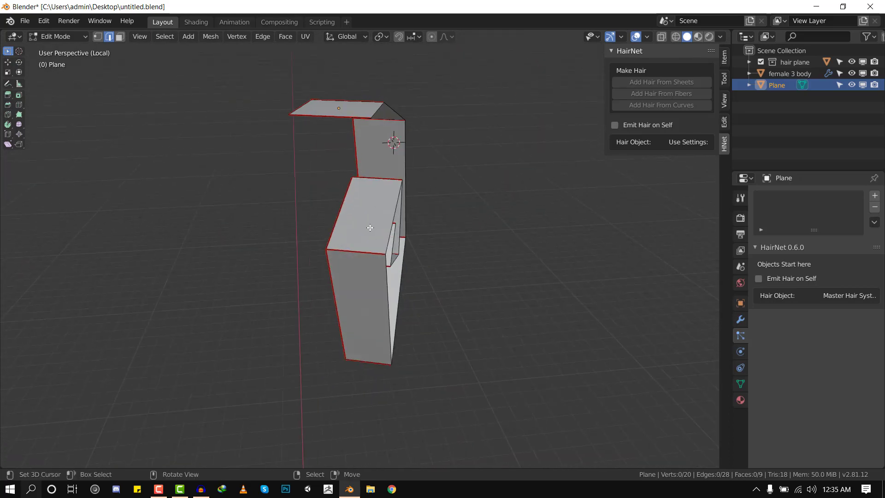
middle_drag(370, 227, 359, 195)
middle_drag(403, 156, 410, 119)
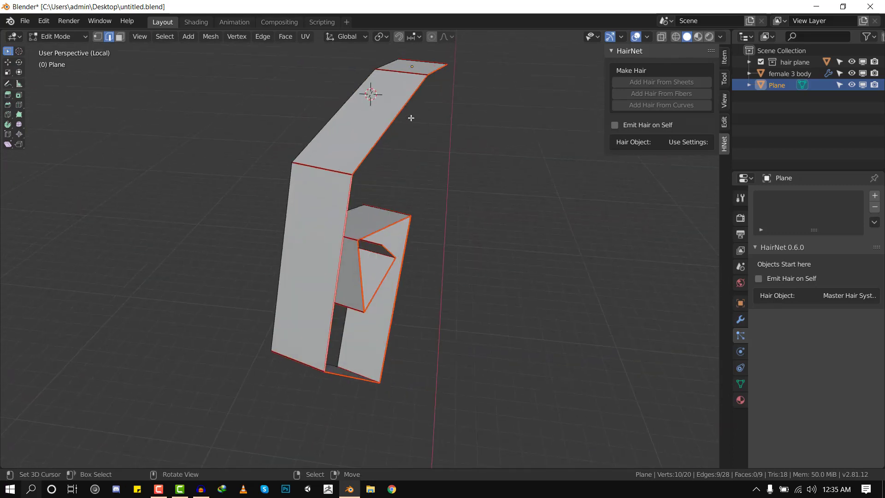
key(ctrl+e)
click(466, 230)
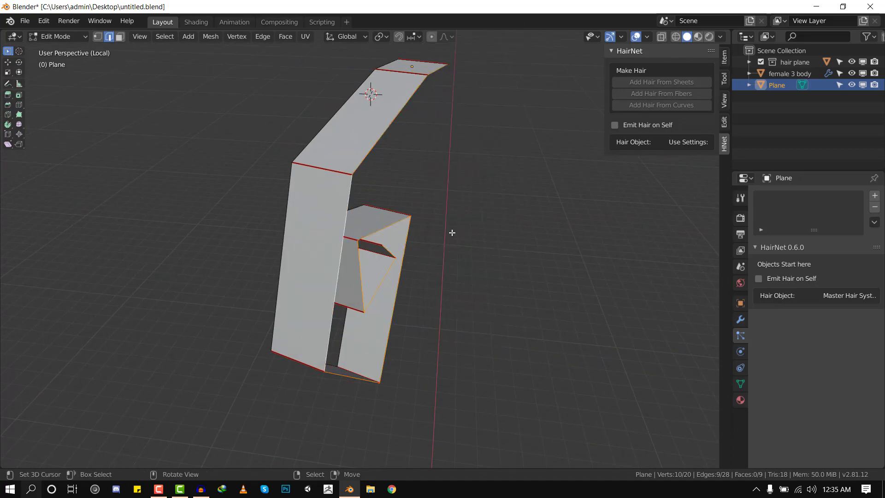
Return to Object Mode, leave local view, and add the female 3 body to the strip selection.
middle_drag(452, 233, 391, 212)
key(Tab)
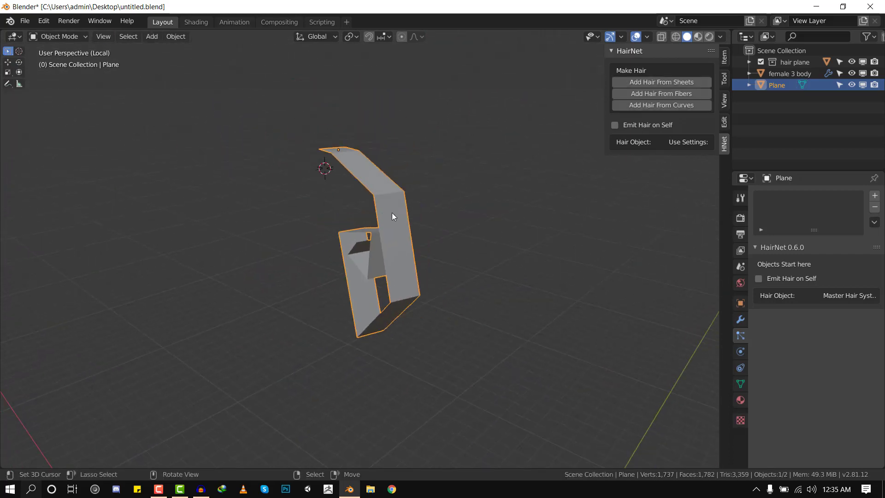
key(KP_Divide)
key(KP_1)
shift+click(235, 198)
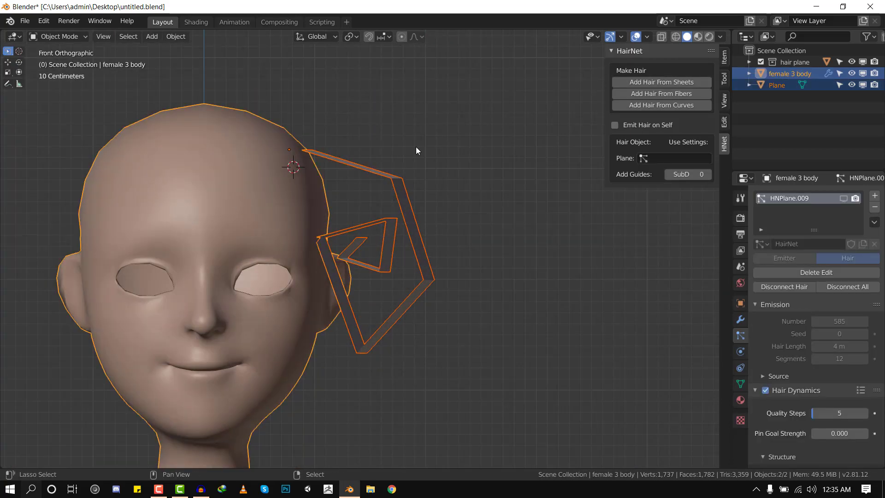
Try generating HairNet hair from sheets on the head, inspect the strands, and undo it.
click(660, 82)
scroll(371, 289, down, 1)
scroll(370, 289, down, 3)
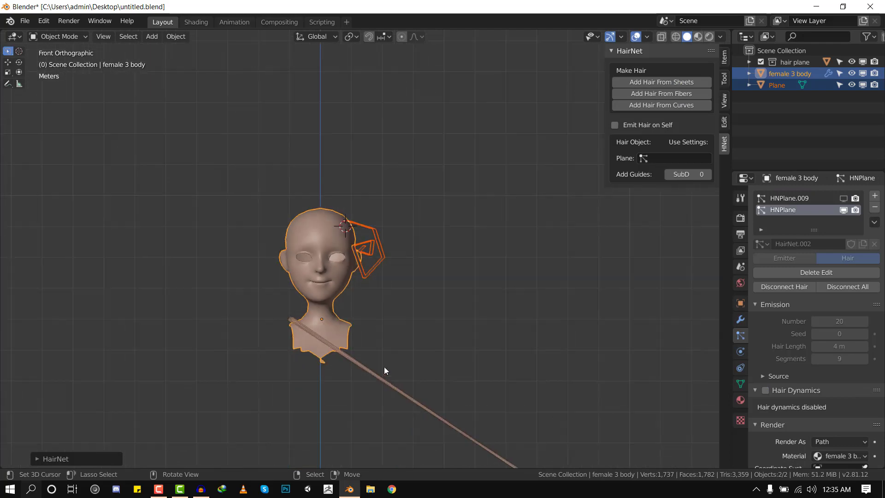
middle_drag(384, 367, 369, 250)
key(ctrl+z)
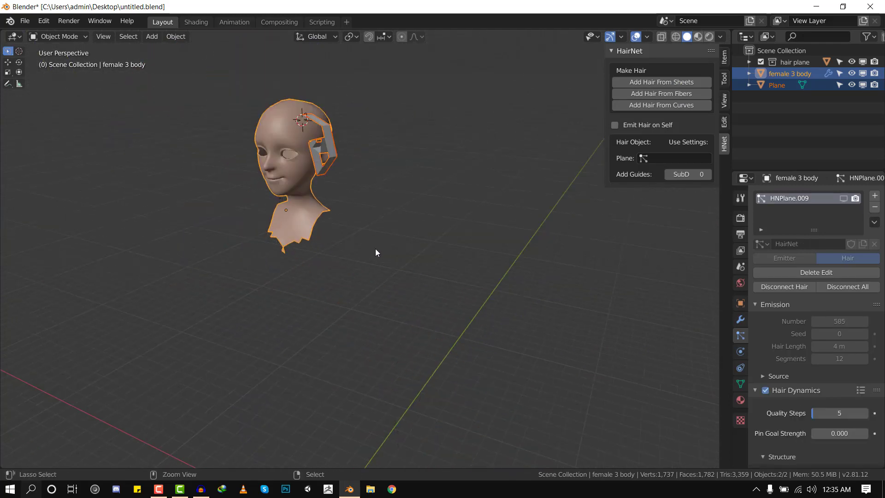
Apply Rotation & Scale to the selected female 3 body and spiral strip.
key(KP_1)
key(ctrl+a)
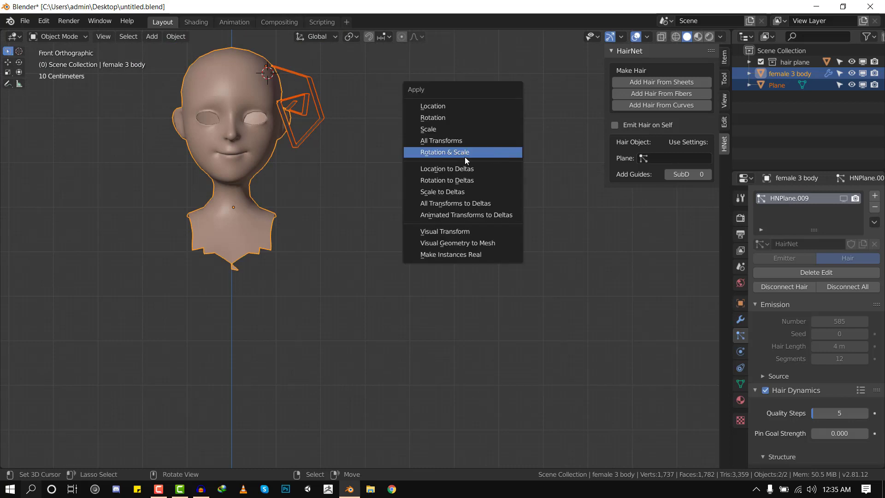
click(466, 153)
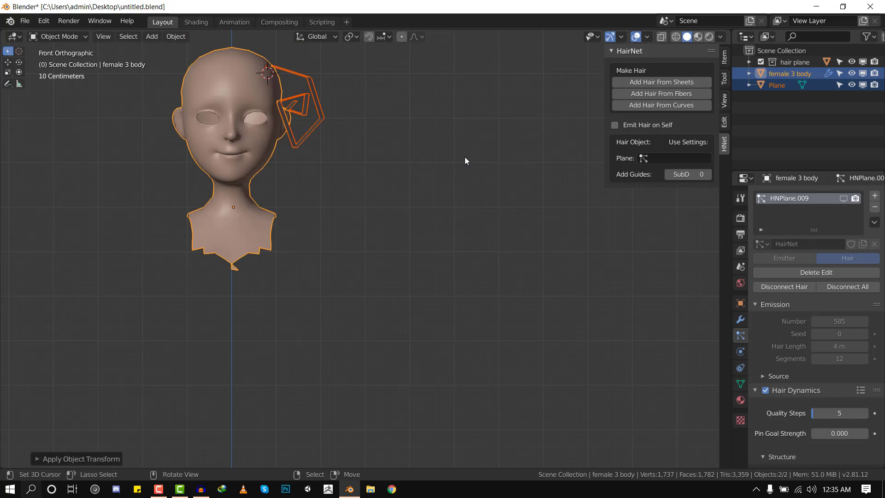
middle_drag(361, 163, 350, 169)
scroll(351, 169, up, 1)
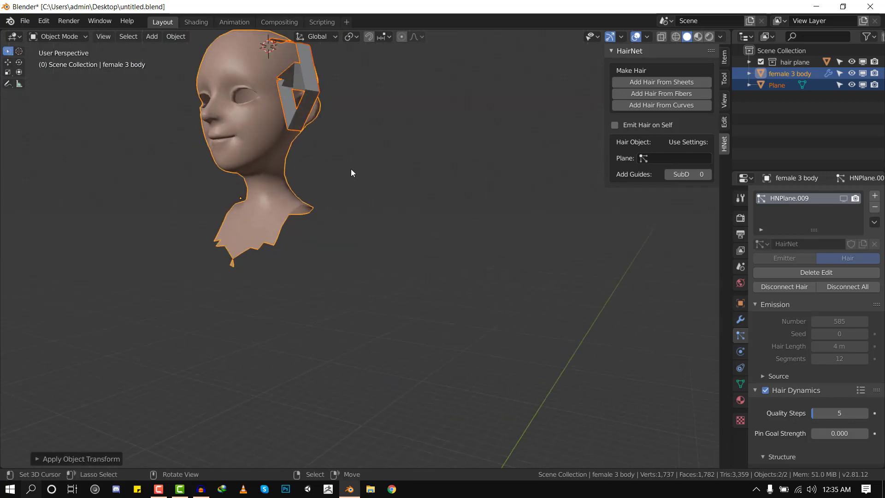
key(KP_1)
shift+middle_drag(323, 138, 478, 200)
scroll(478, 201, up, 3)
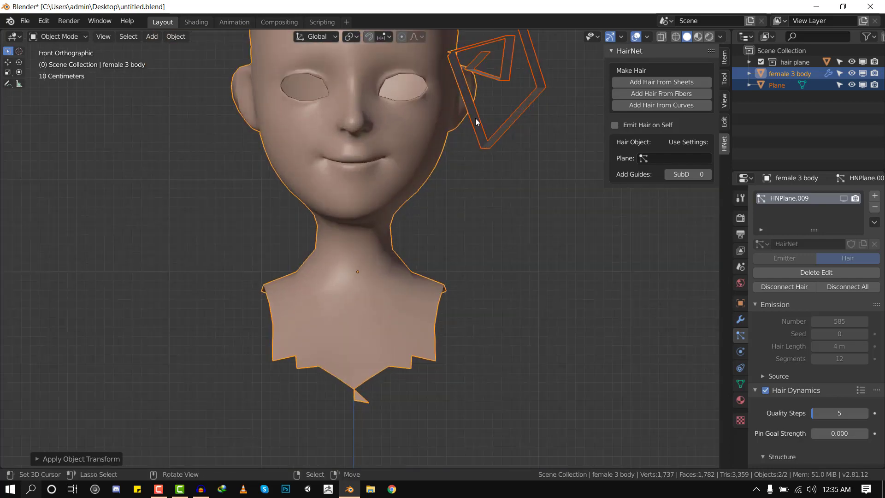
scroll(475, 118, down, 5)
Try moving the spiral strip and the female 3 body separately.
right_click(437, 161)
scroll(436, 160, up, 2)
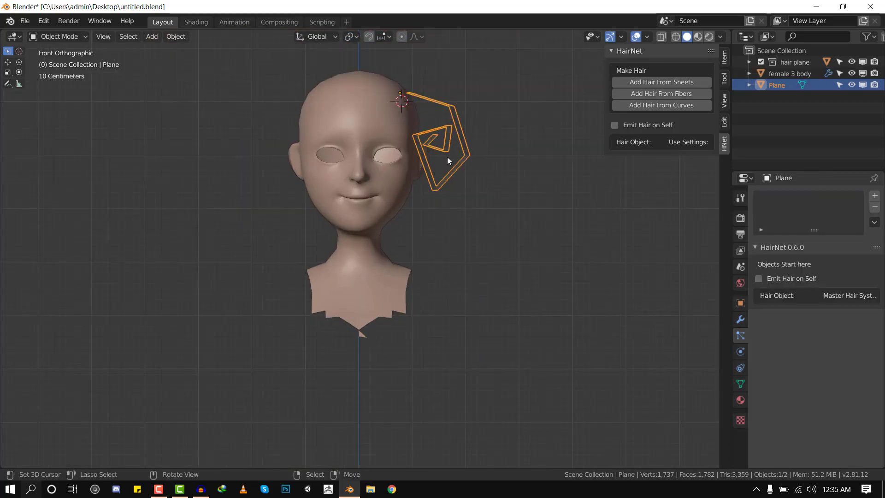
key(n)
key(g)
right_click(525, 190)
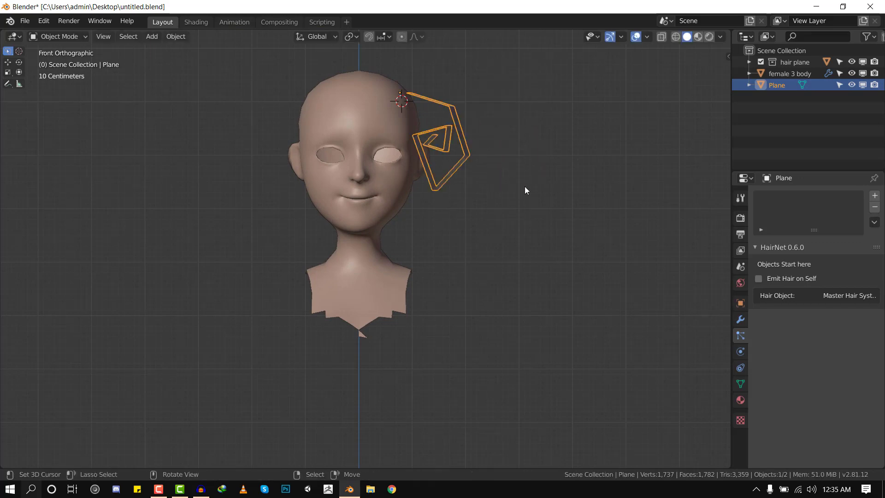
middle_drag(375, 262, 356, 247)
click(356, 248)
key(g)
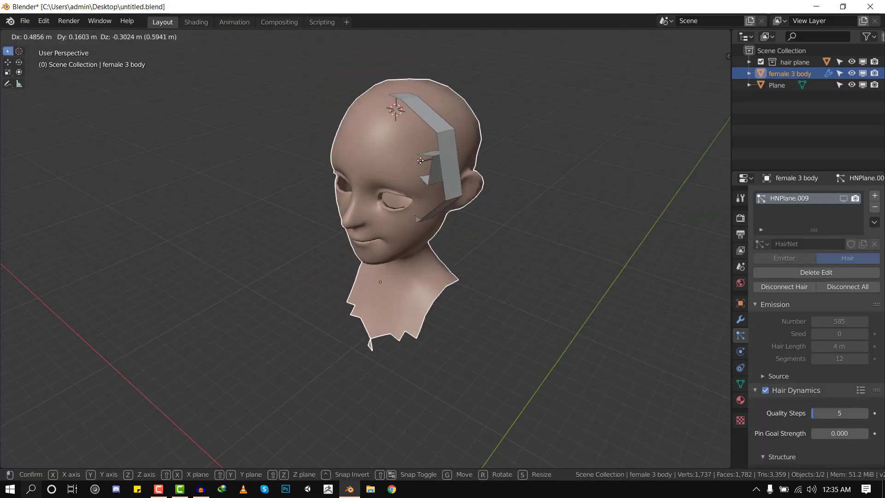
click(246, 214)
key(ctrl+z)
key(KP_1)
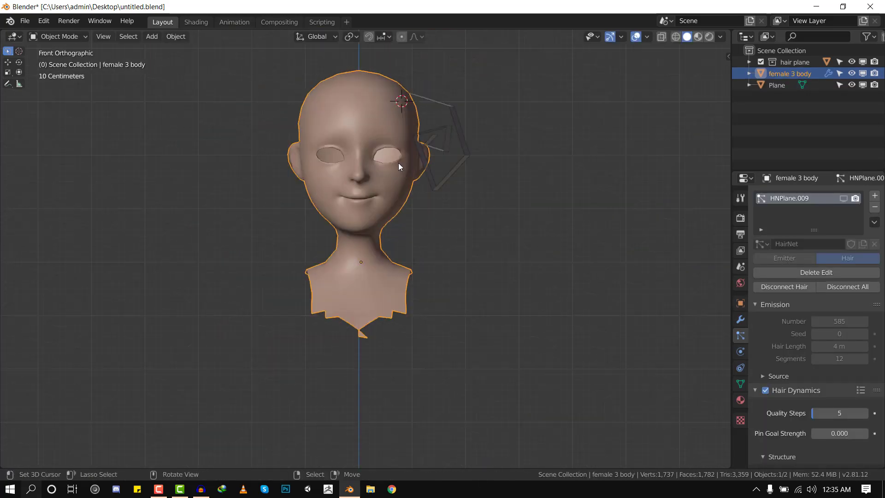
Select the female 3 body, save the file, and snap the 3D cursor to the body's origin.
click(458, 160)
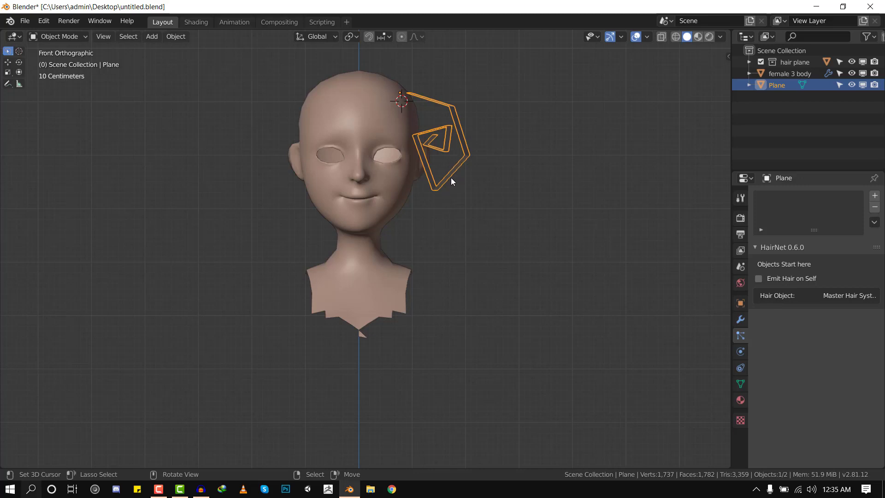
click(382, 195)
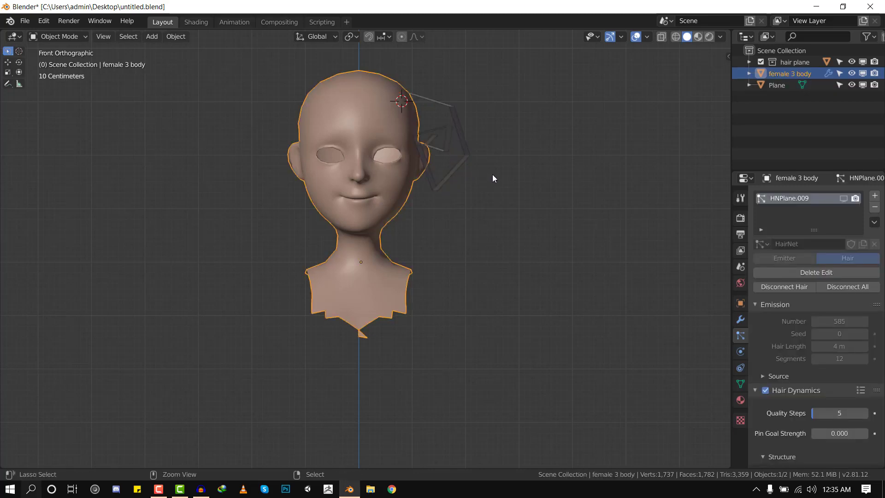
key(ctrl+s)
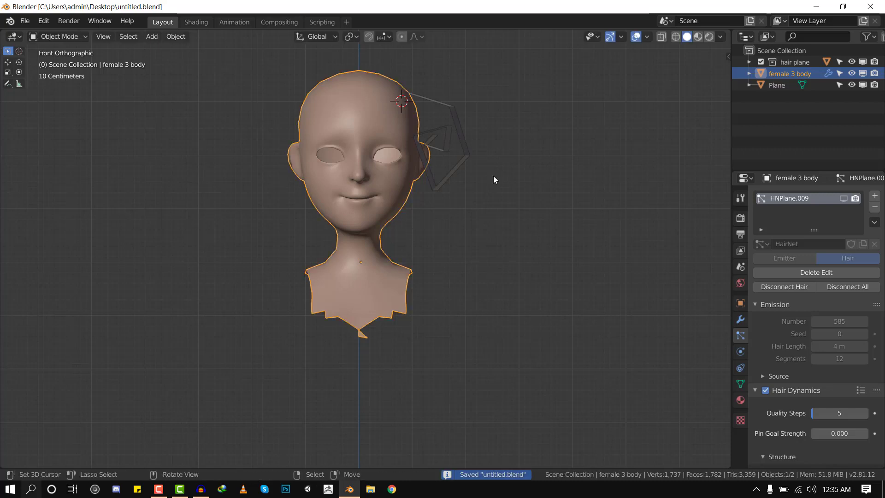
key(shift+s)
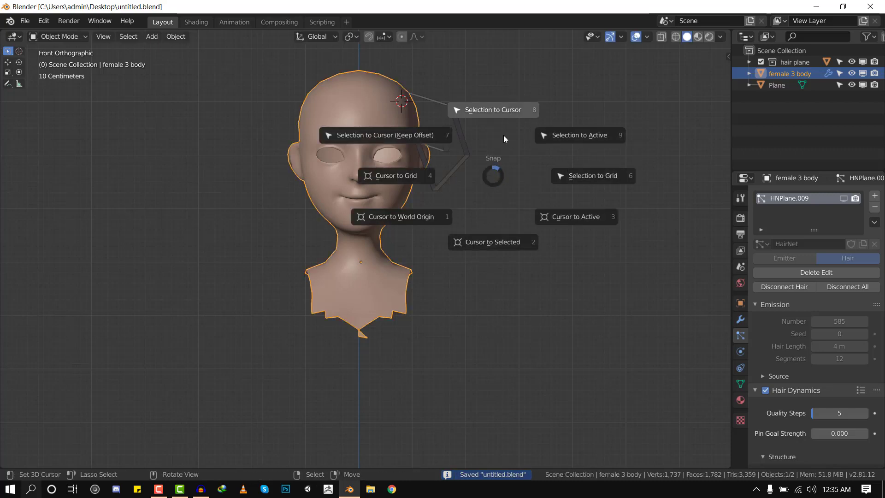
click(500, 241)
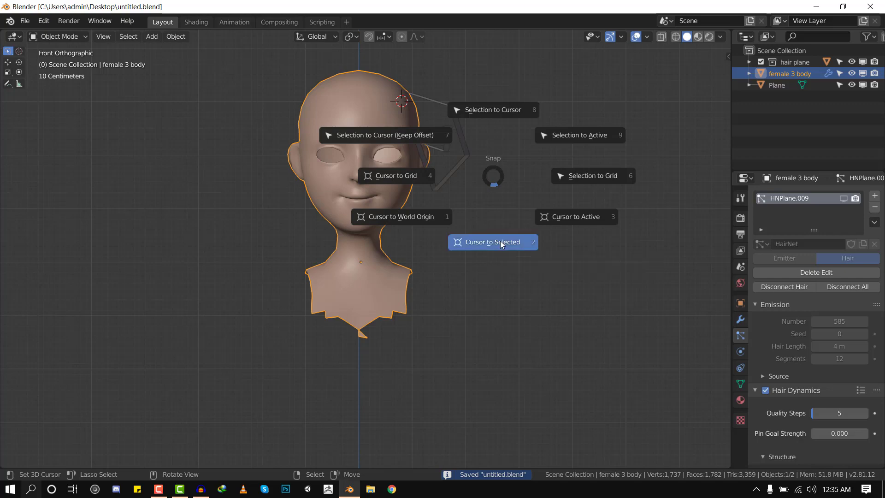
Set the spiral strip's origin to the 3D cursor.
middle_drag(432, 230, 461, 176)
click(470, 144)
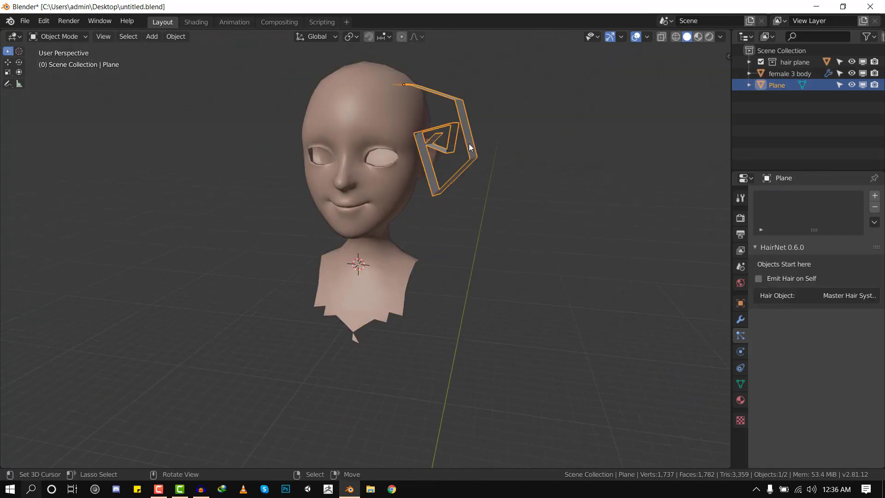
right_click(496, 103)
mouse_move(496, 103)
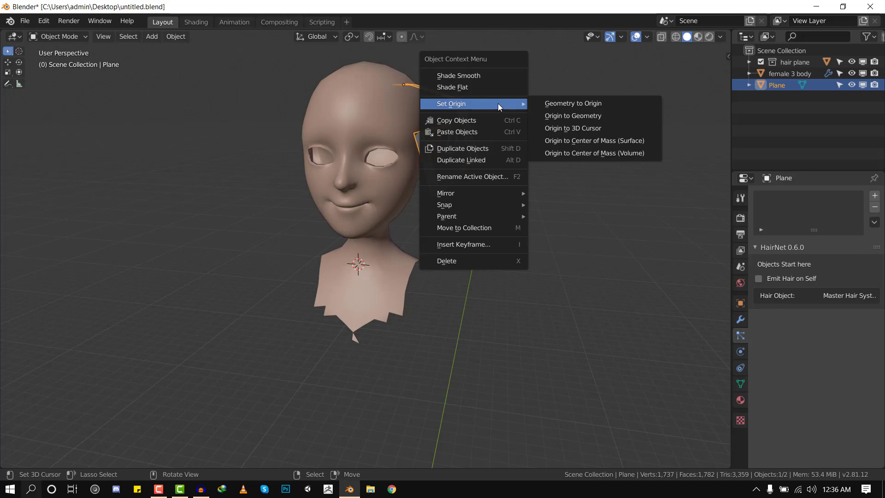
click(573, 128)
Try rotating the spiral strip about its origin in front view.
key(KP_1)
key(r)
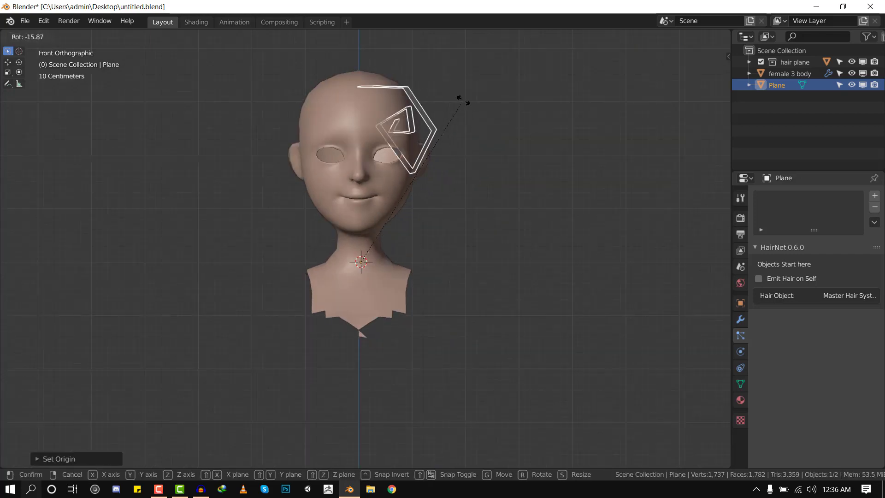
click(392, 233)
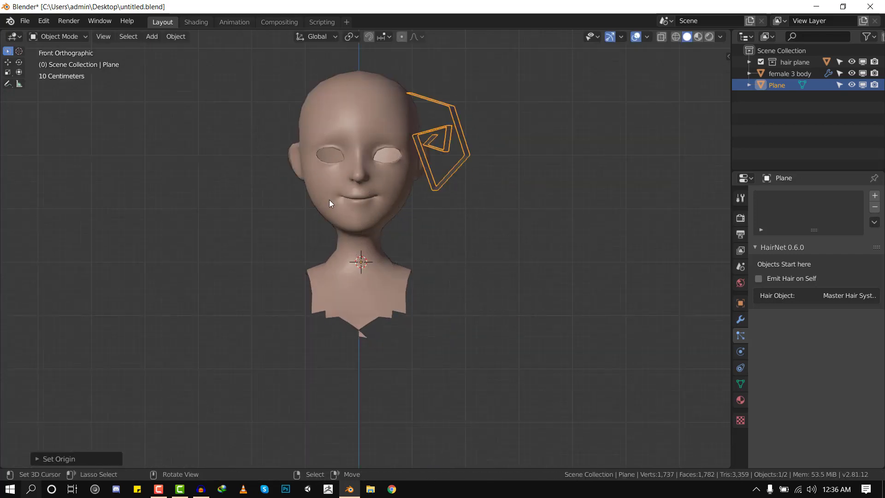
Select the spiral strip together with the female 3 body as the active object and generate HairNet hair from sheets.
click(364, 192)
middle_drag(364, 192, 444, 202)
click(447, 182)
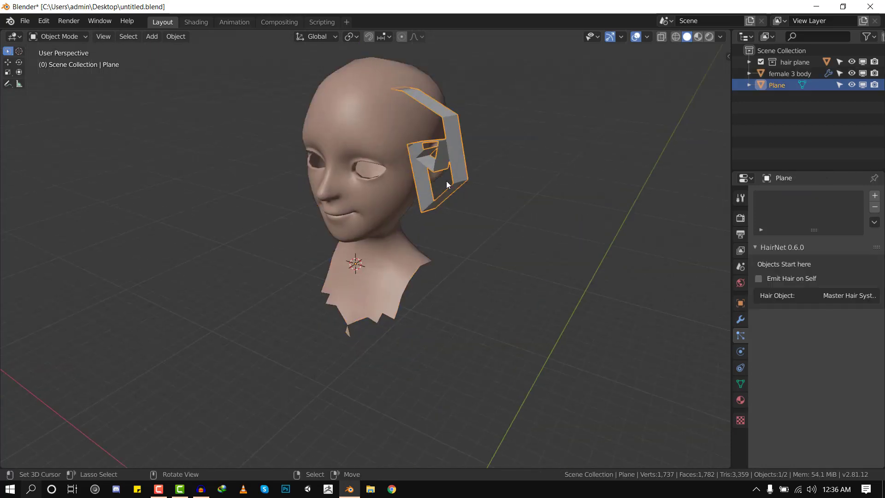
shift+click(344, 113)
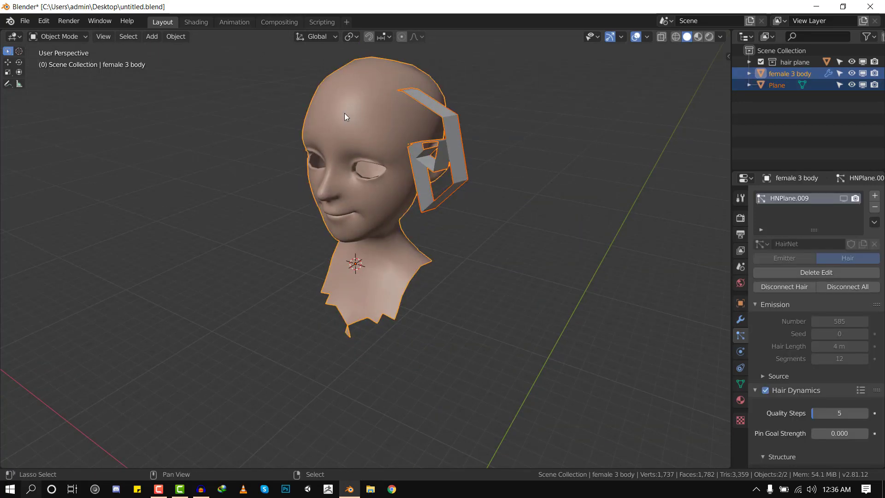
key(n)
click(676, 81)
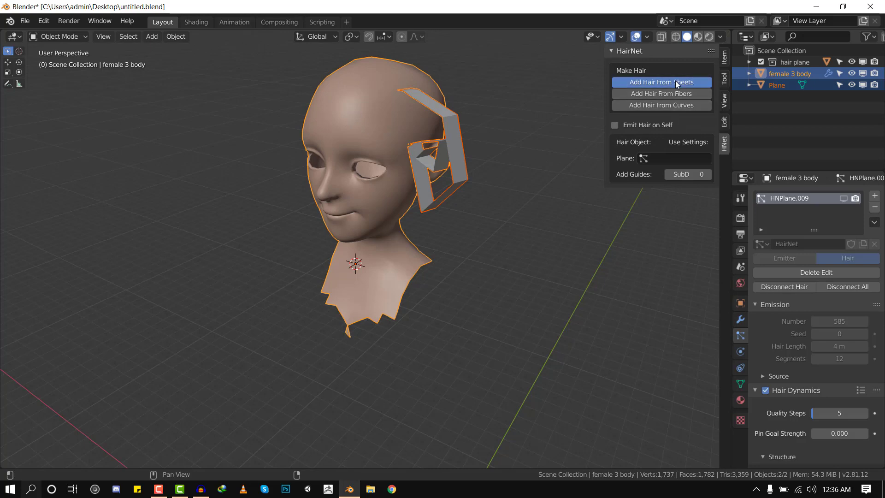
Set the viewport strand steps of the body's new HNPlane hair system to 6.
middle_drag(488, 166, 454, 165)
scroll(450, 170, up, 3)
shift+middle_drag(431, 193, 360, 295)
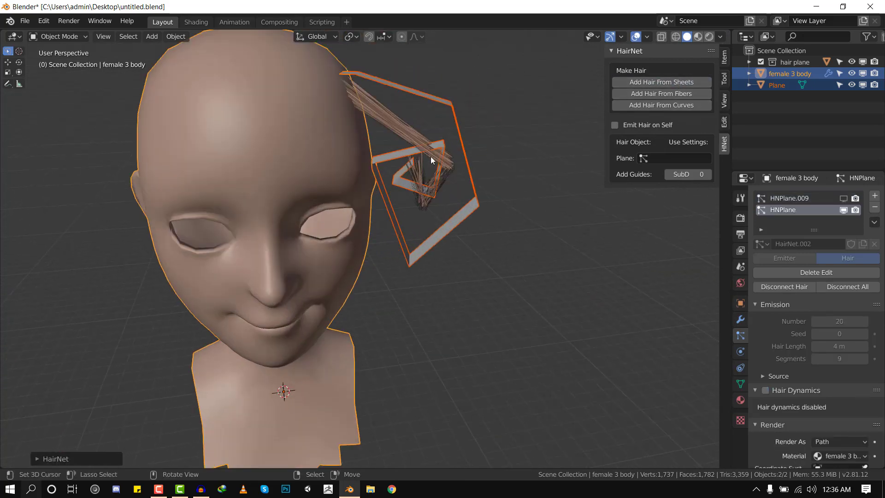
middle_drag(430, 156, 474, 165)
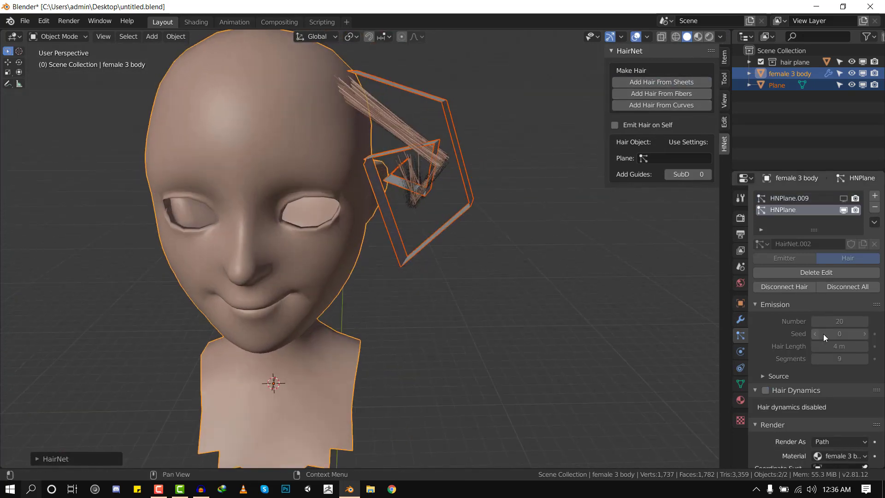
scroll(823, 334, down, 4)
scroll(852, 378, down, 10)
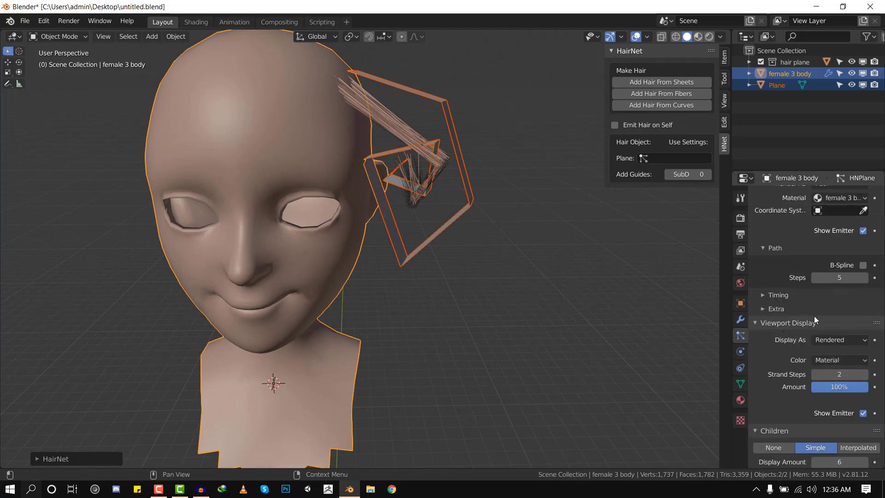
scroll(815, 317, up, 1)
scroll(803, 351, down, 1)
click(865, 375)
click(865, 375)
click(865, 375)
click(865, 375)
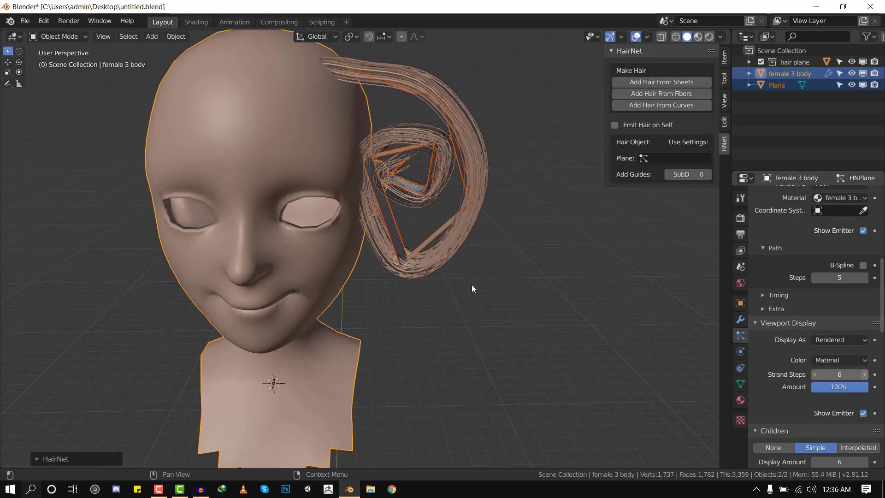
Undo the last three increases of the hair system's strand steps.
middle_drag(472, 285, 342, 96)
key(ctrl+z)
key(ctrl+z)
key(ctrl+z)
Switch the hair's children to None to inspect the strands along the strip, and set them back to Simple.
middle_drag(343, 132, 387, 162)
scroll(333, 140, up, 2)
scroll(333, 140, down, 2)
scroll(800, 368, down, 1)
scroll(800, 368, down, 4)
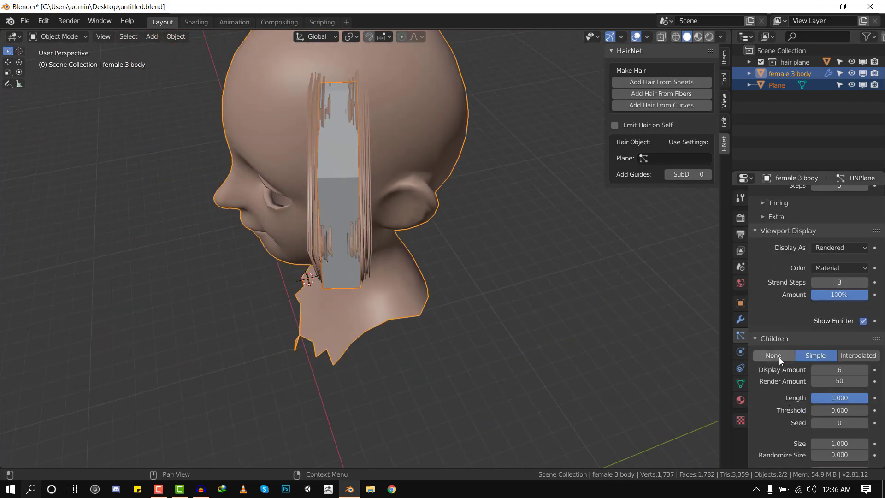
click(779, 358)
middle_drag(428, 257, 397, 235)
scroll(435, 220, up, 3)
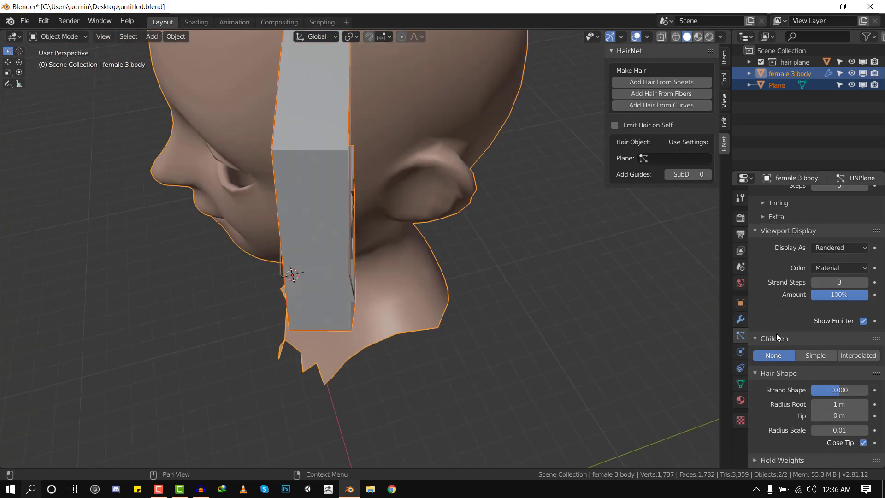
click(815, 355)
scroll(326, 271, down, 3)
scroll(803, 244, up, 16)
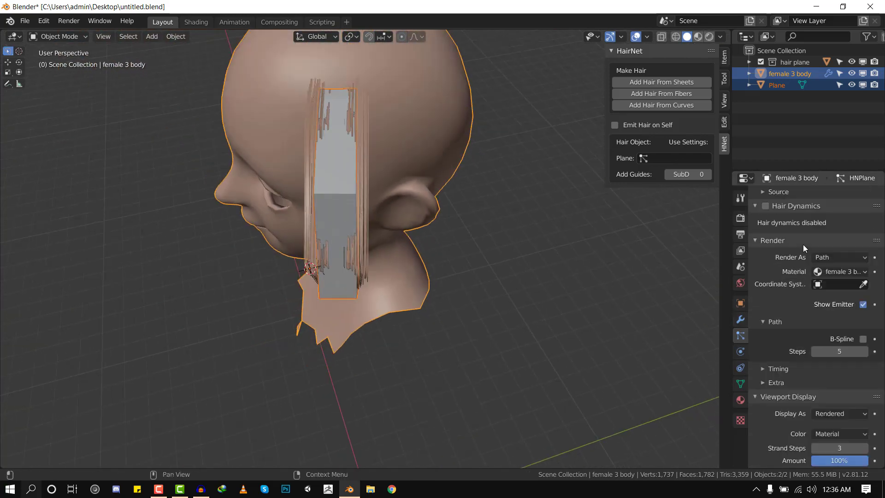
Remove the HNPlane particle system from the female 3 body.
scroll(814, 251, up, 3)
click(875, 207)
key(Tab)
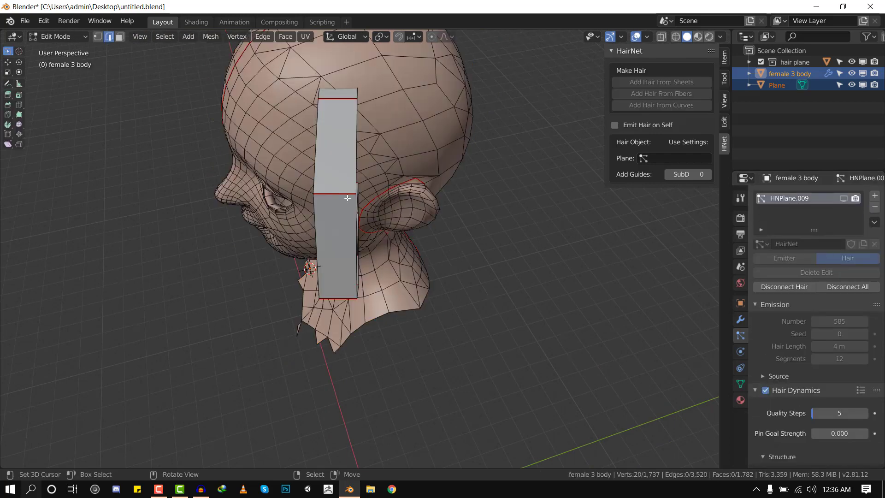
key(Tab)
Subdivide the spiral strip with eight lengthwise loop cuts and return to Object Mode.
click(331, 193)
key(Tab)
key(ctrl+r)
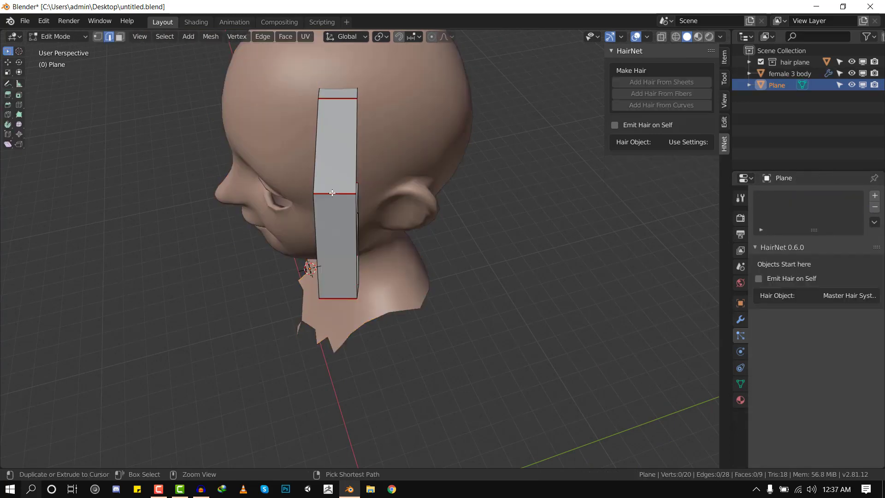
scroll(333, 194, up, 3)
click(332, 193)
key(alt+a)
middle_drag(329, 195, 363, 104)
scroll(388, 141, up, 1)
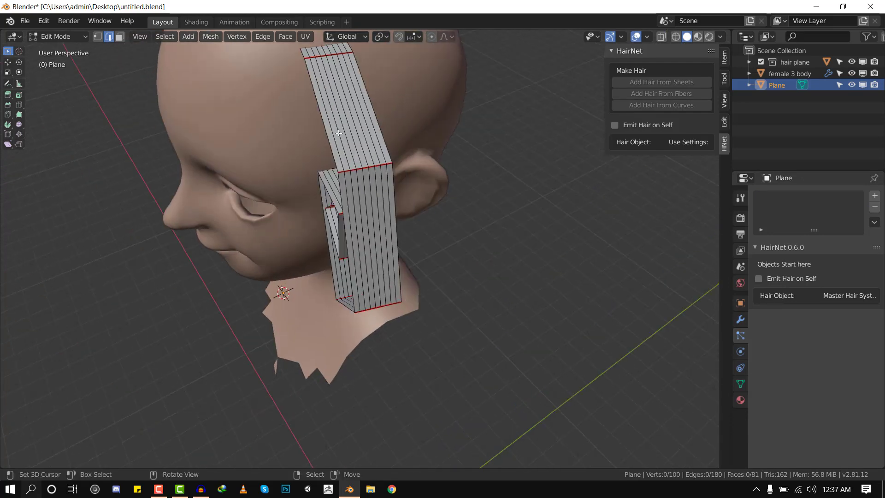
middle_drag(337, 132, 263, 126)
key(Tab)
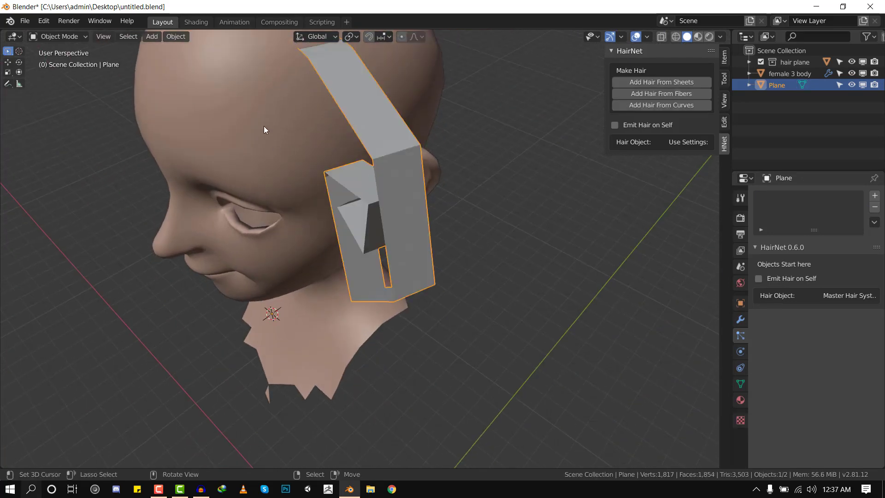
Add the female 3 body to the selection as the active object and generate HairNet hair from sheets.
shift+click(273, 143)
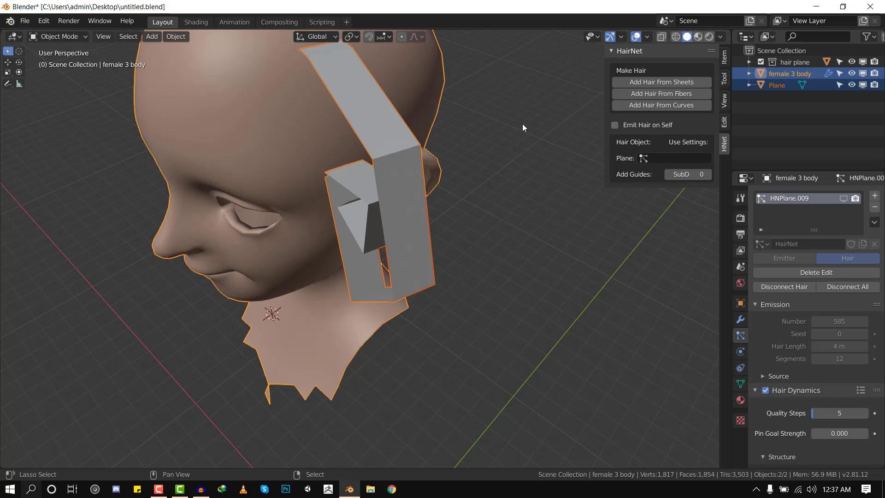
click(683, 84)
middle_drag(483, 150, 388, 208)
Set the viewport strand steps of the denser spiral hair to 6 and inspect the curl beside the head.
scroll(819, 443, down, 10)
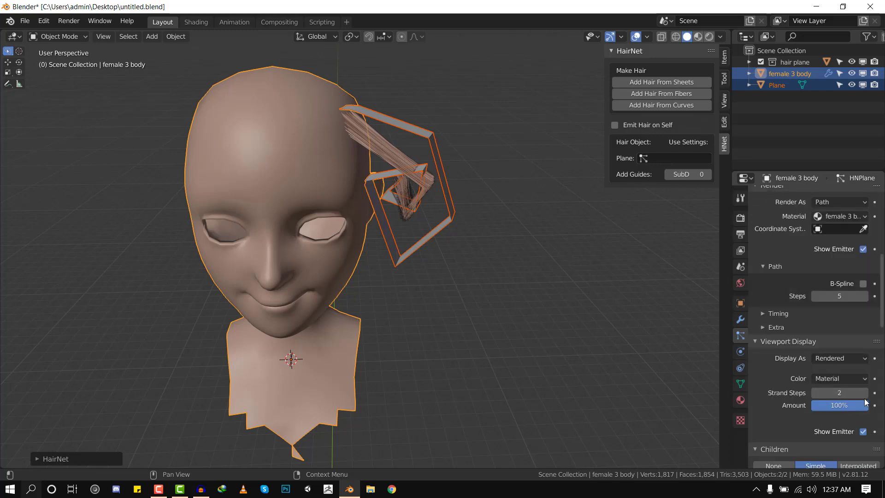
click(865, 393)
click(865, 393)
click(864, 393)
click(865, 393)
middle_drag(504, 292, 375, 229)
scroll(407, 211, up, 2)
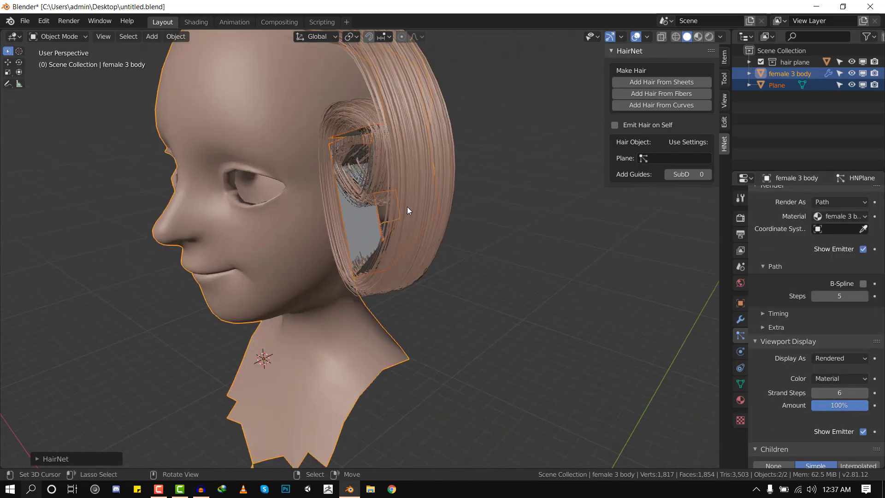
Isolate the spiral strip in local view, enable Emit Hair on Self, and generate hair from sheets.
click(677, 81)
middle_drag(277, 188, 399, 233)
key(KP_Divide)
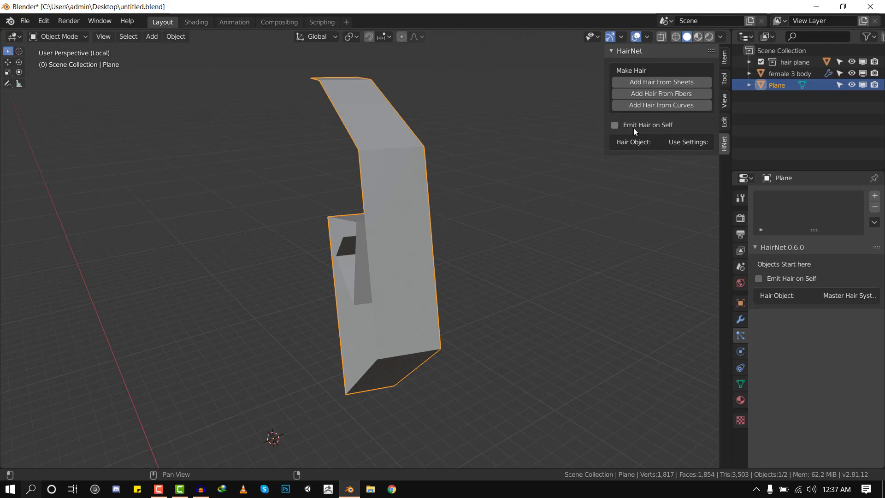
click(630, 126)
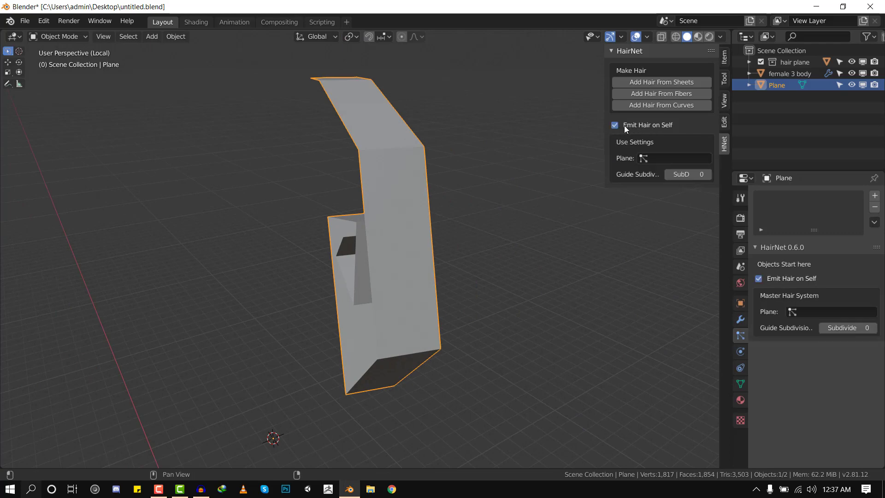
scroll(355, 226, down, 2)
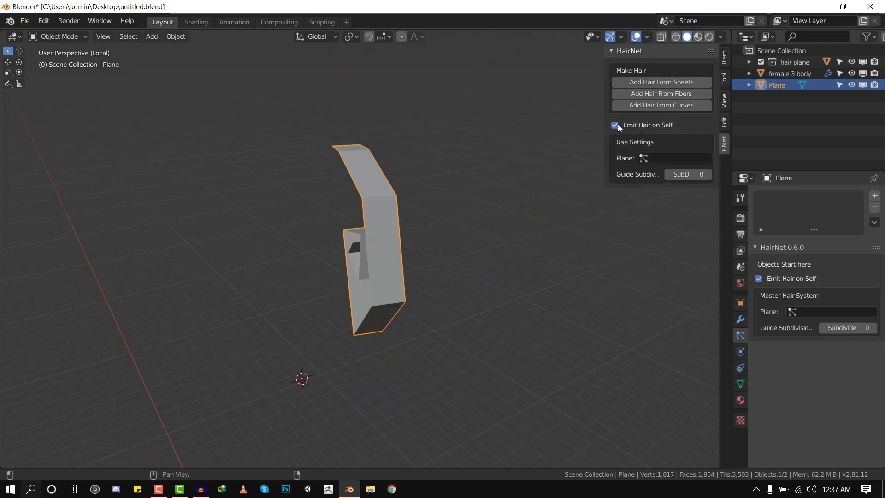
scroll(452, 178, up, 4)
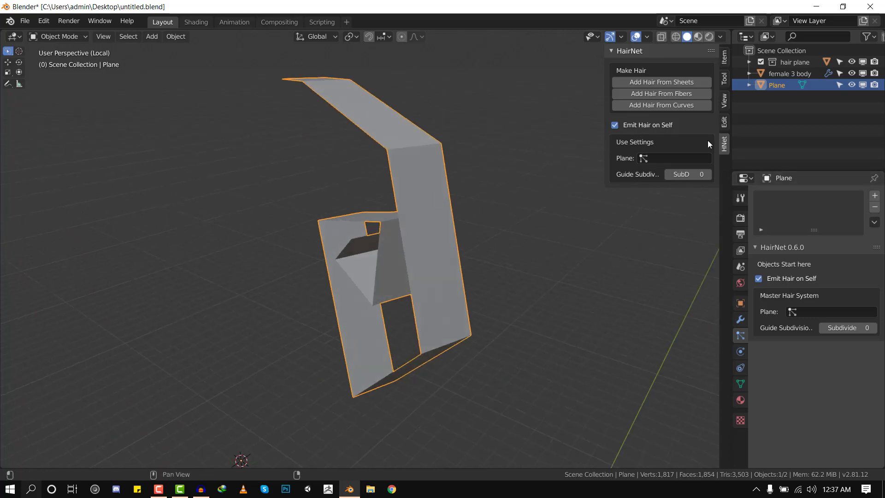
click(668, 82)
Set the strip's own hair to 6 viewport strand steps and compare it in and out of local view.
middle_drag(321, 281, 354, 303)
scroll(840, 435, down, 3)
scroll(839, 436, down, 4)
click(864, 392)
click(863, 392)
click(864, 391)
click(864, 392)
key(KP_Divide)
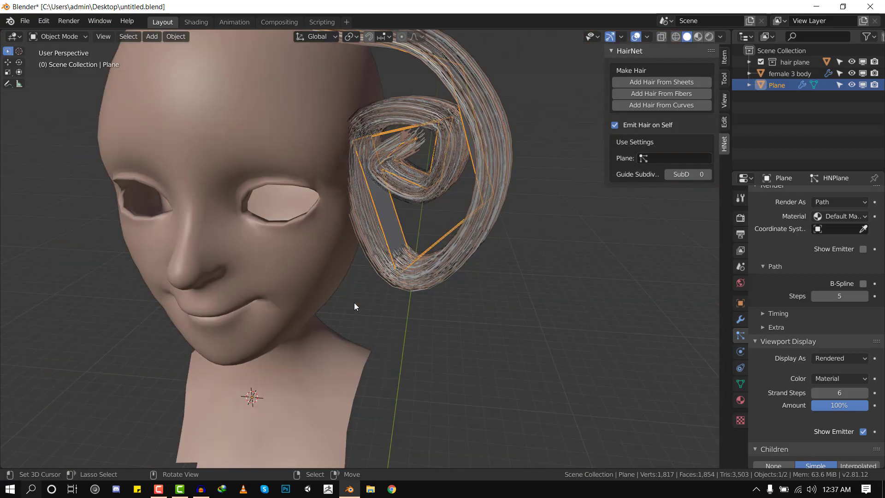
key(KP_Divide)
middle_drag(354, 311, 392, 277)
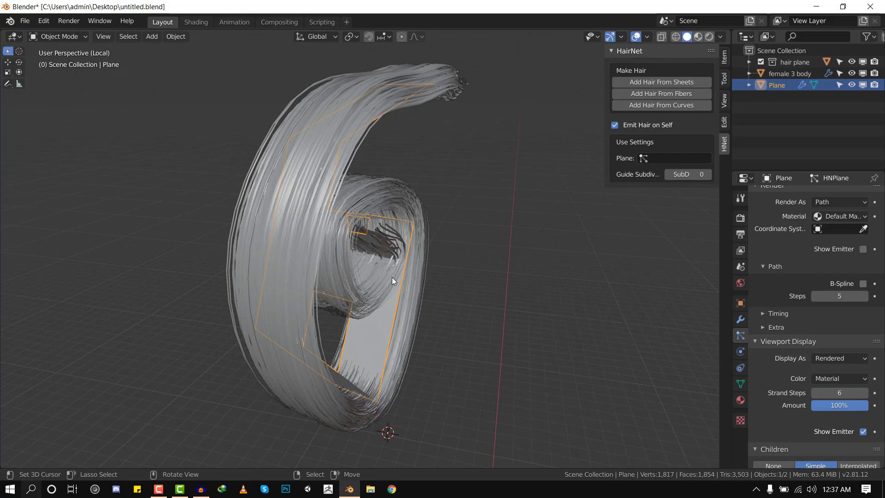
Move one edge vertex of the spiral strip's mesh far outward and check the hair in Object Mode.
key(Tab)
middle_drag(359, 317, 384, 316)
key(a)
click(397, 318)
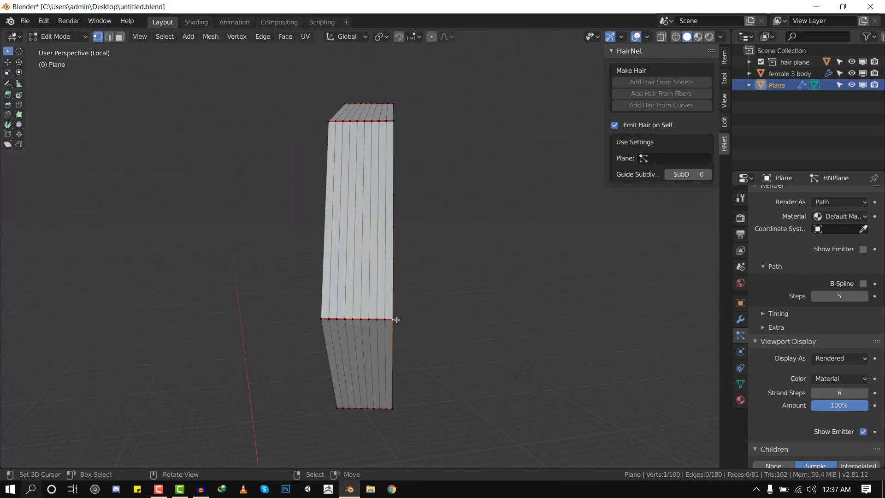
key(g)
click(555, 301)
scroll(553, 306, down, 2)
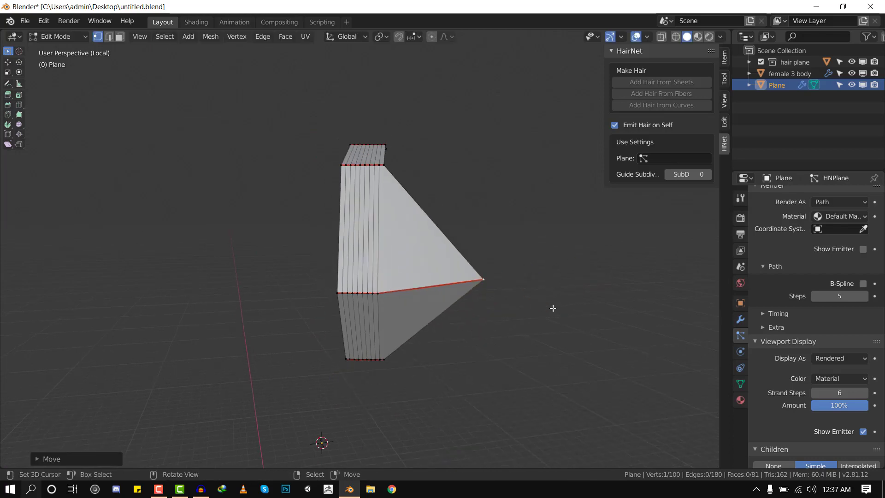
key(Tab)
middle_drag(463, 305, 365, 292)
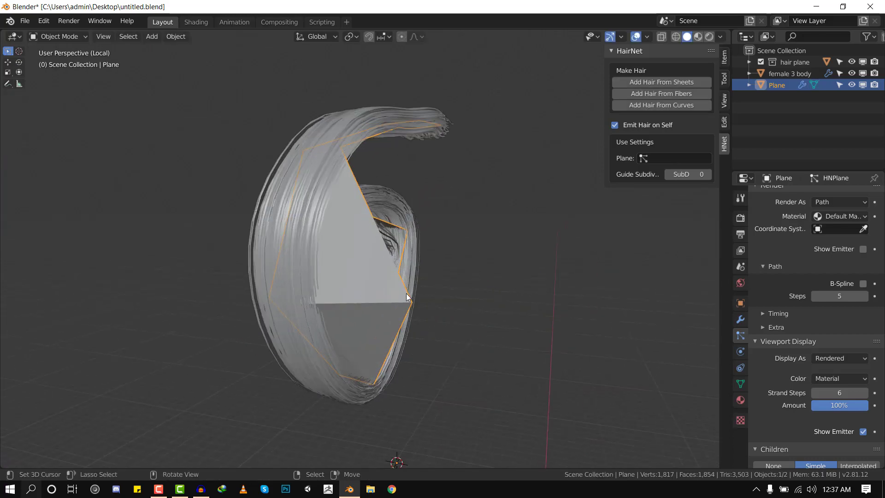
Move the same edge vertex back towards the strip and out again, viewing the effect on the hair.
key(Tab)
key(g)
click(317, 298)
key(Tab)
key(Tab)
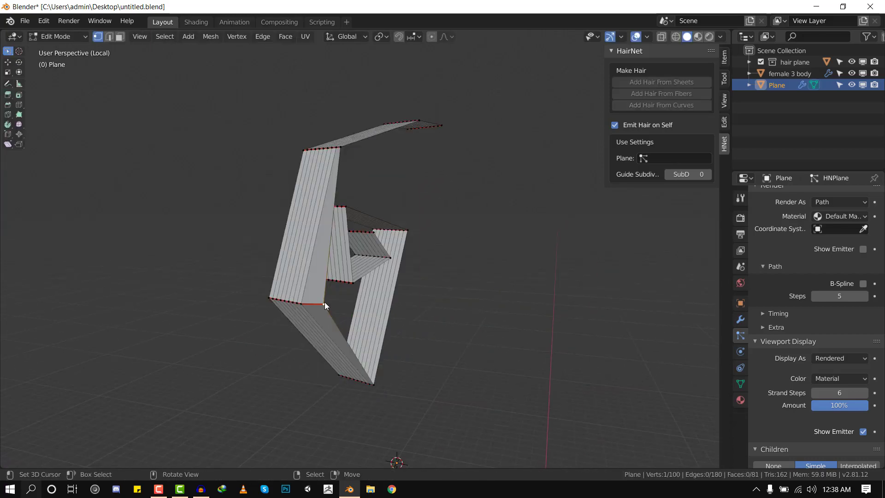
key(g)
click(424, 290)
key(Tab)
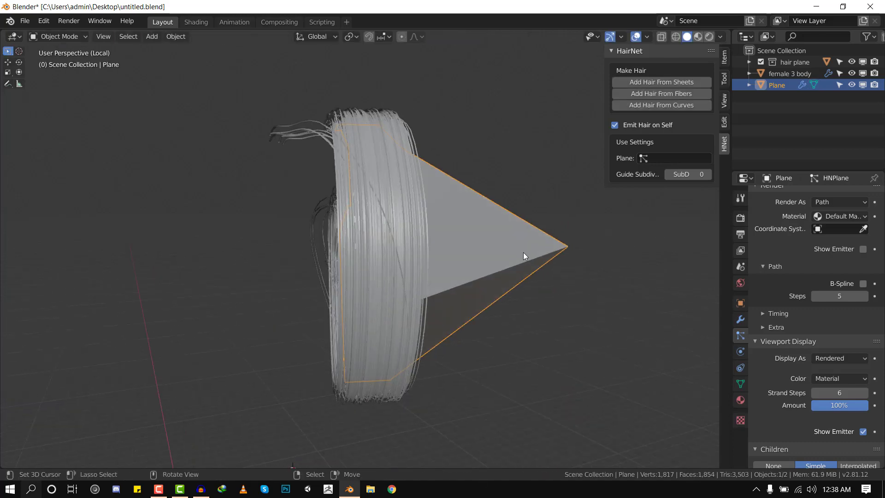
middle_drag(523, 253, 400, 221)
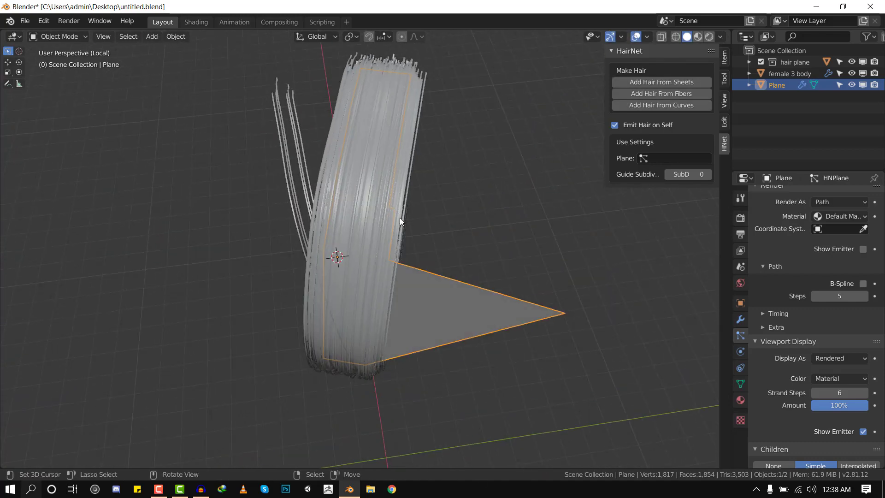
Compare the strip's mesh with its hair, and move the protruding vertex to another position above the spiral.
key(Tab)
middle_drag(322, 300, 362, 259)
key(Tab)
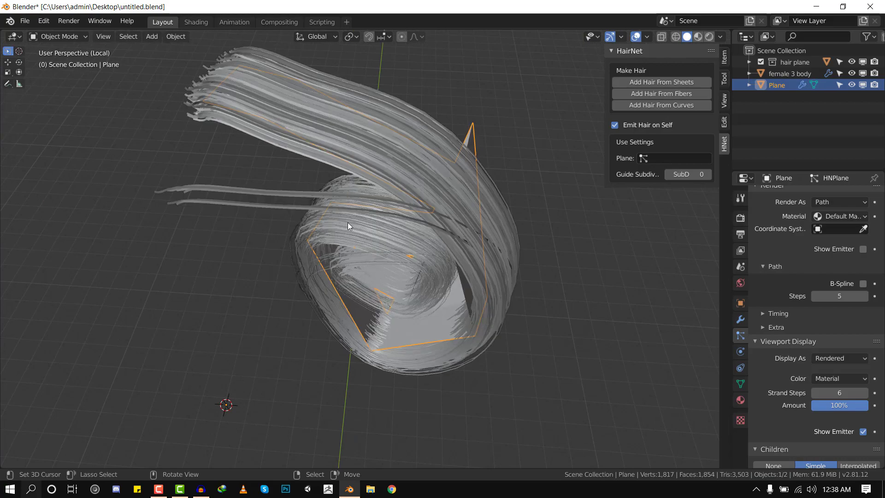
middle_drag(348, 226, 315, 175)
key(Tab)
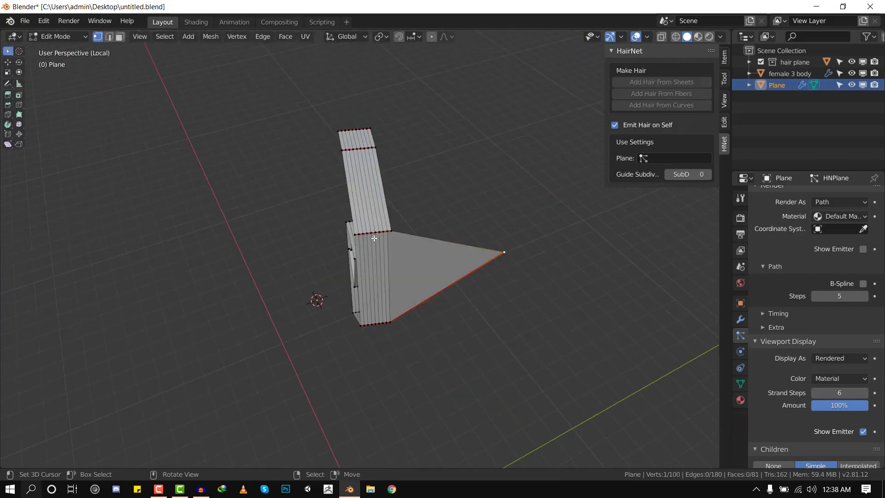
key(g)
click(408, 197)
key(Tab)
middle_drag(409, 197, 363, 199)
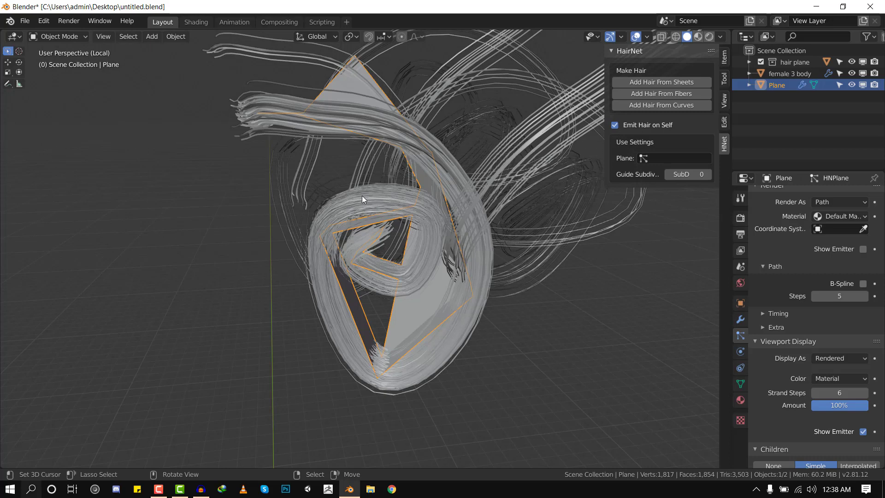
Delete the spiral strip and leave local view.
key(x)
click(363, 196)
key(slash)
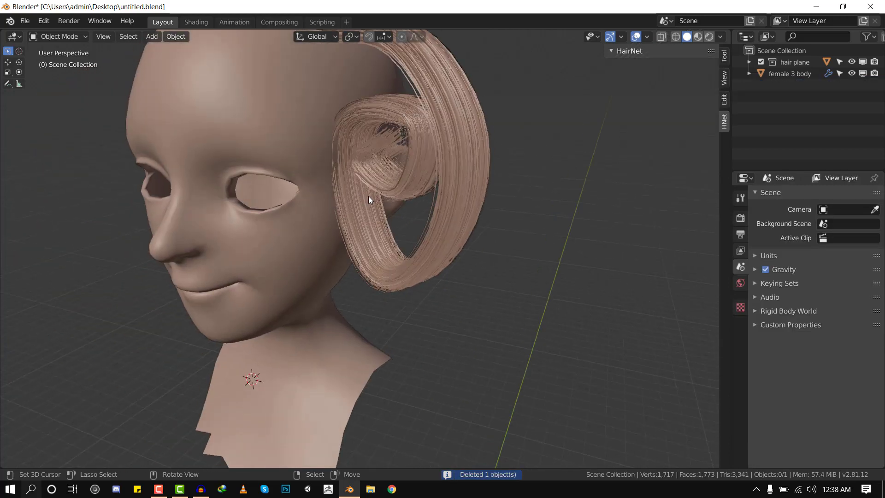
Select the female 3 body in front view and remove its spiral hair particle system HNPlane.
click(277, 155)
key(KP_1)
scroll(834, 283, up, 10)
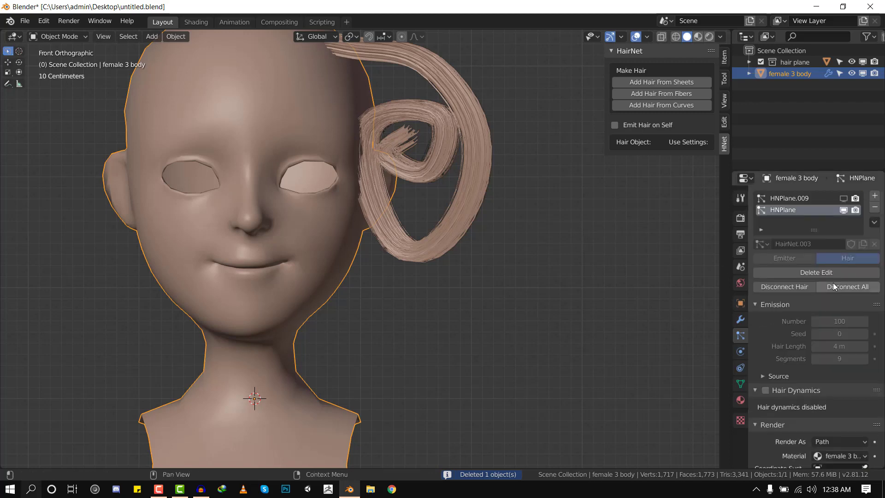
click(874, 207)
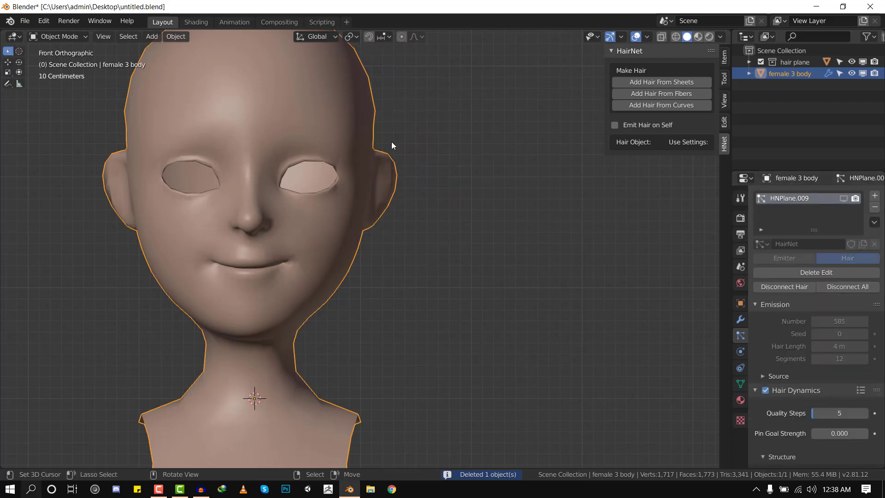
scroll(391, 142, down, 1)
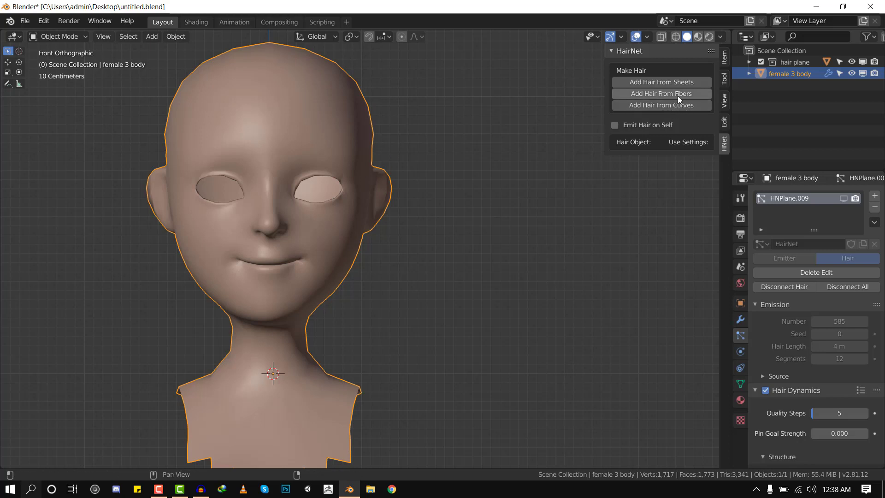
Add a plane mesh at the 3D cursor and enter Edit Mode on it.
shift+middle_drag(425, 138, 361, 136)
key(shift+a)
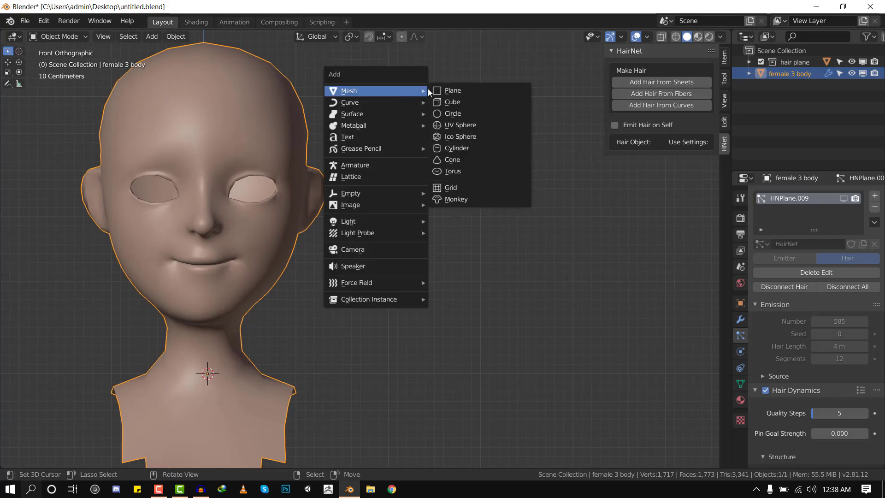
click(450, 90)
key(Tab)
scroll(369, 249, down, 1)
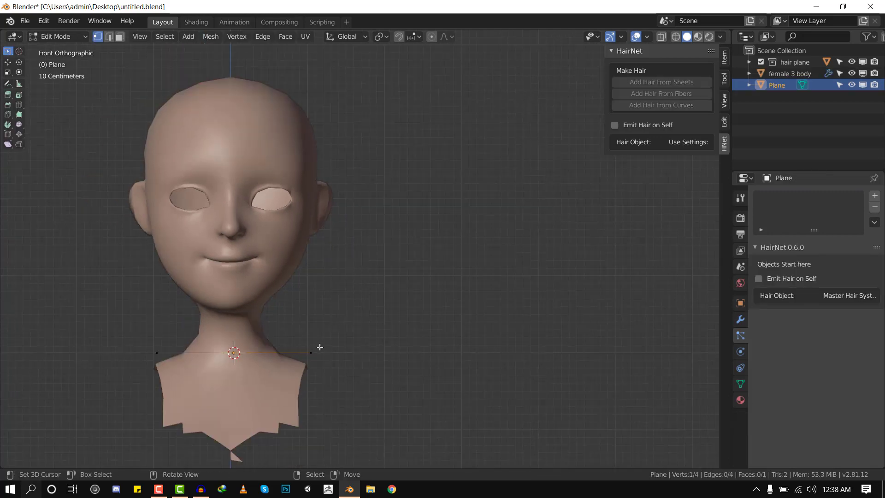
Reduce the plane to a single duplicated vertex and extrude it into an open chain of four edges beside the head.
key(g)
click(436, 229)
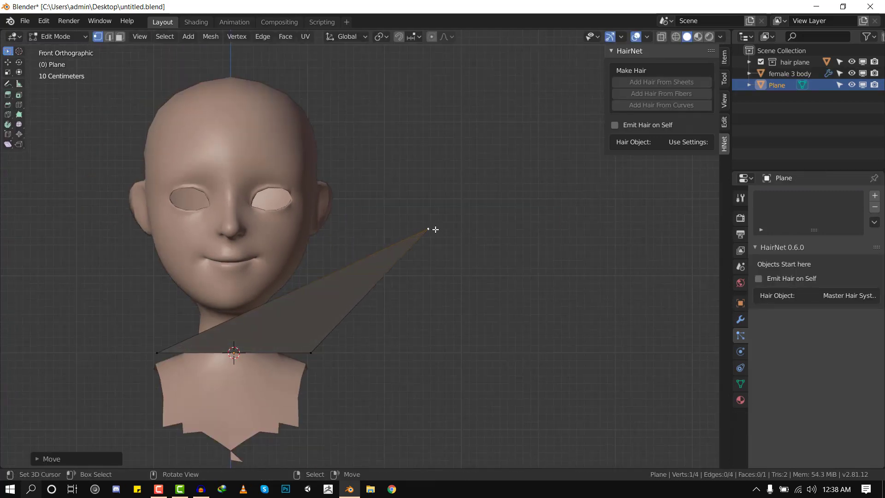
key(shift+d)
click(510, 202)
key(ctrl+i)
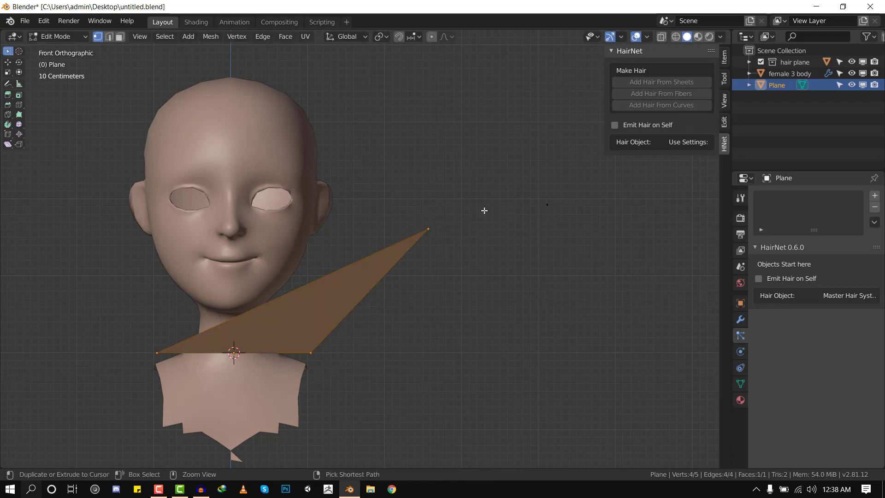
key(x)
click(529, 174)
key(g)
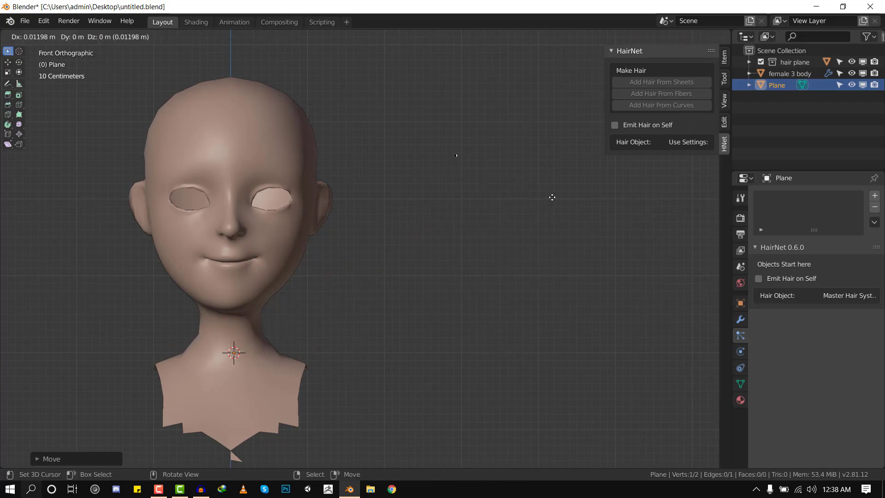
click(393, 286)
key(Tab)
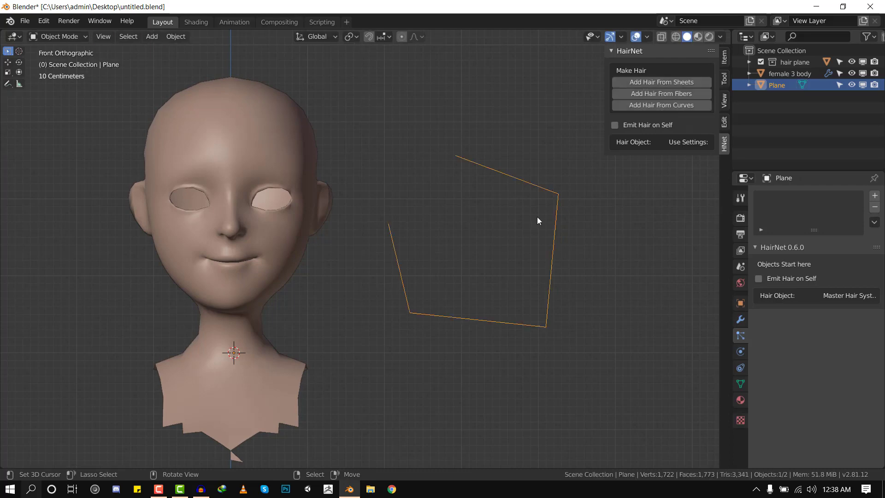
Delete the edge-chain Plane object beside the head.
middle_drag(537, 217, 519, 320)
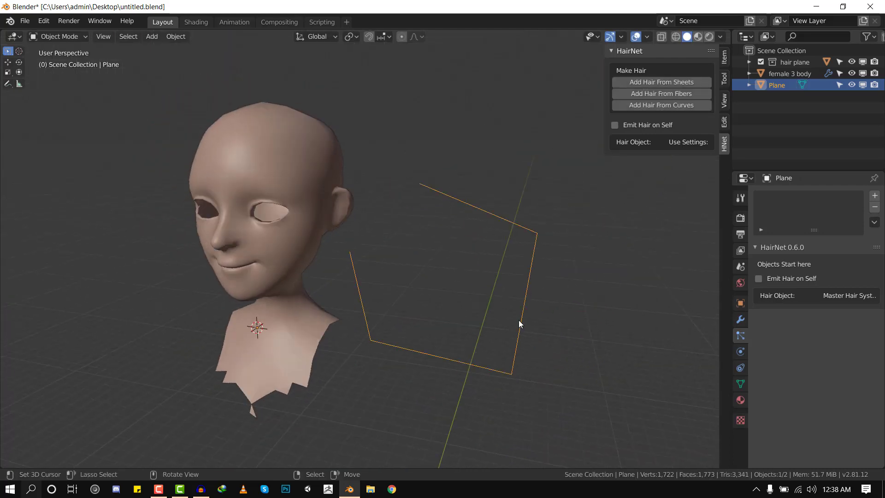
key(g)
right_click(524, 227)
middle_drag(542, 232, 611, 258)
key(g)
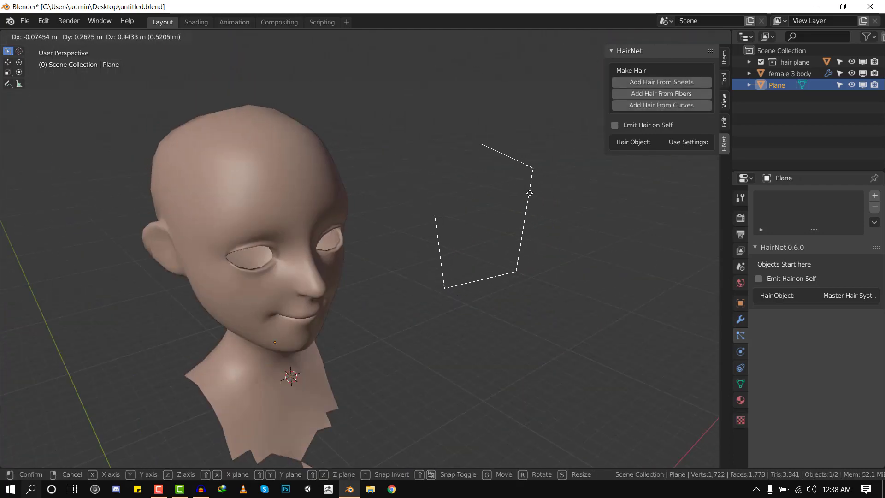
right_click(534, 197)
middle_drag(537, 207, 499, 206)
key(Delete)
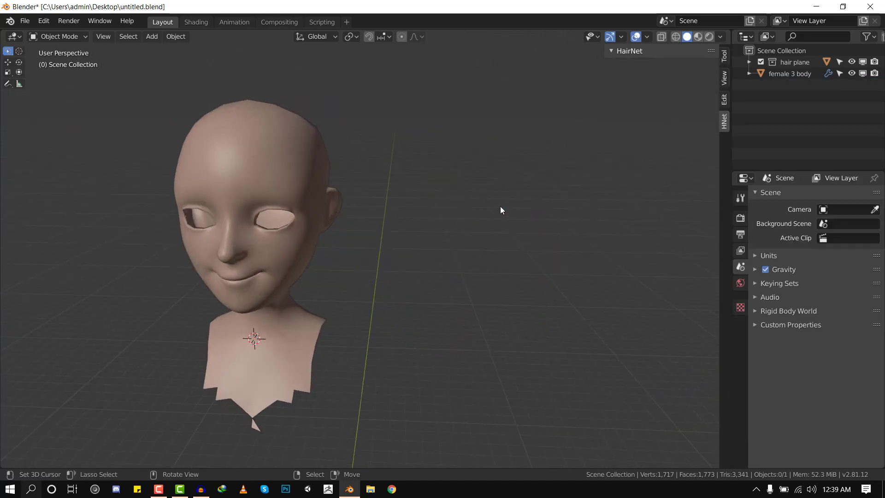
Add a Bezier curve at the upper side of the head and scale it to about 0.485.
key(KP_1)
scroll(362, 182, up, 2)
scroll(358, 177, up, 1)
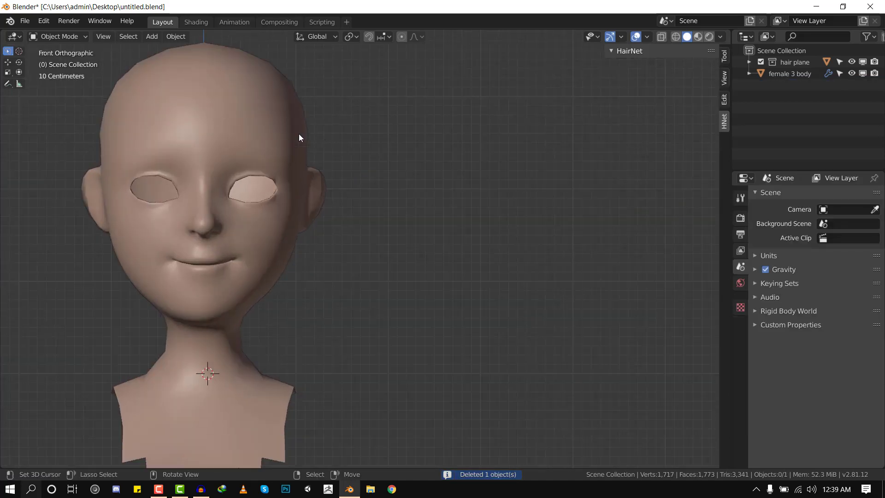
shift+middle_drag(303, 109, 339, 161)
click(316, 131)
key(shift+a)
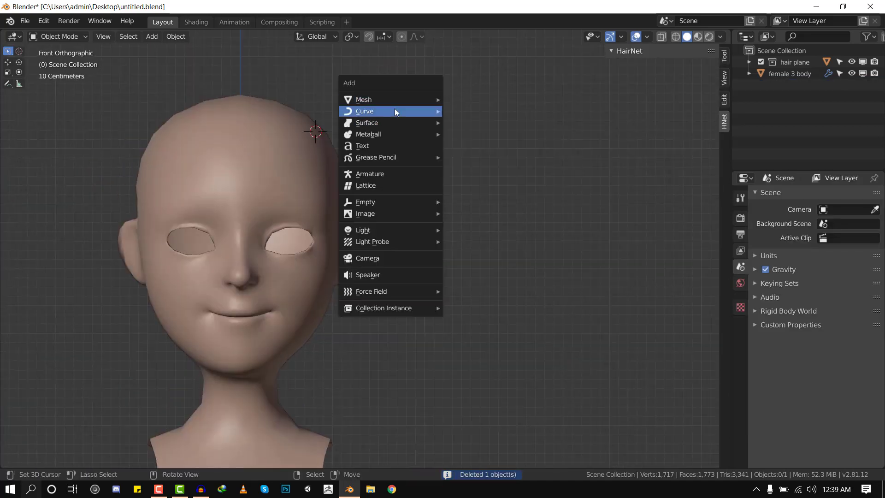
mouse_move(394, 110)
click(475, 111)
key(s)
click(402, 159)
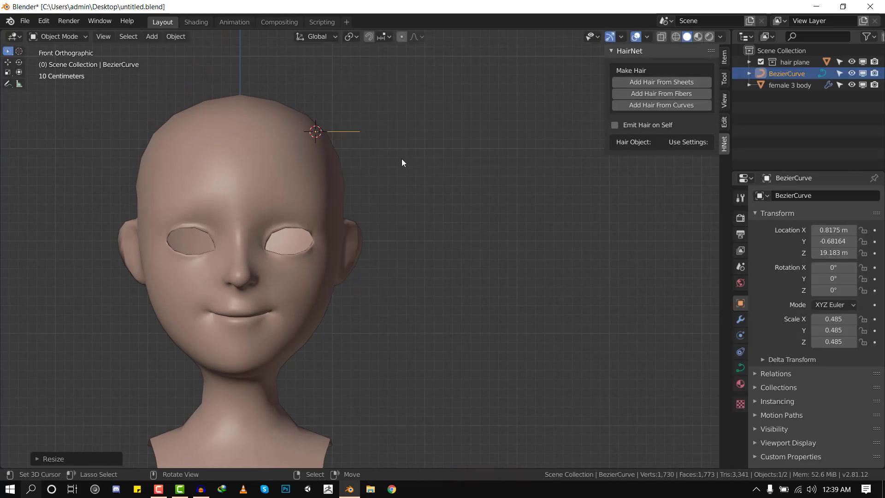
Set the curve's handle type to Automatic and move all its points outward and forward on the head.
middle_drag(408, 151, 389, 173)
key(Tab)
key(v)
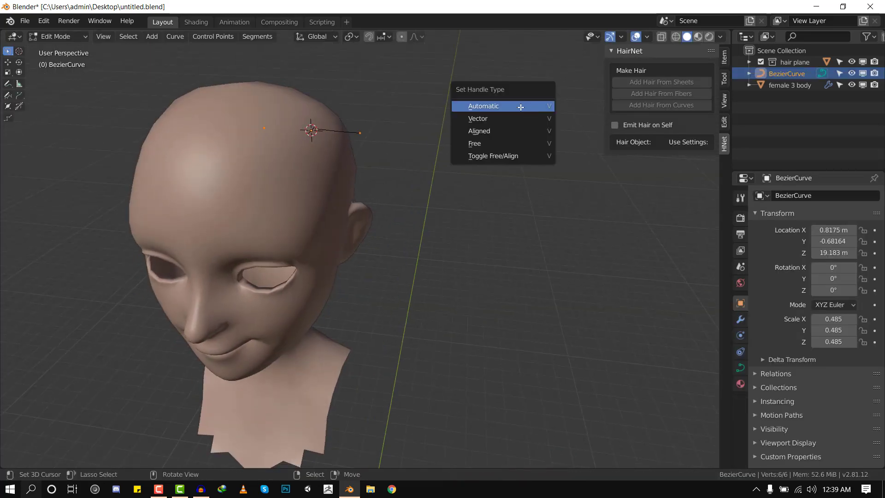
click(521, 107)
key(KP_1)
key(KP_7)
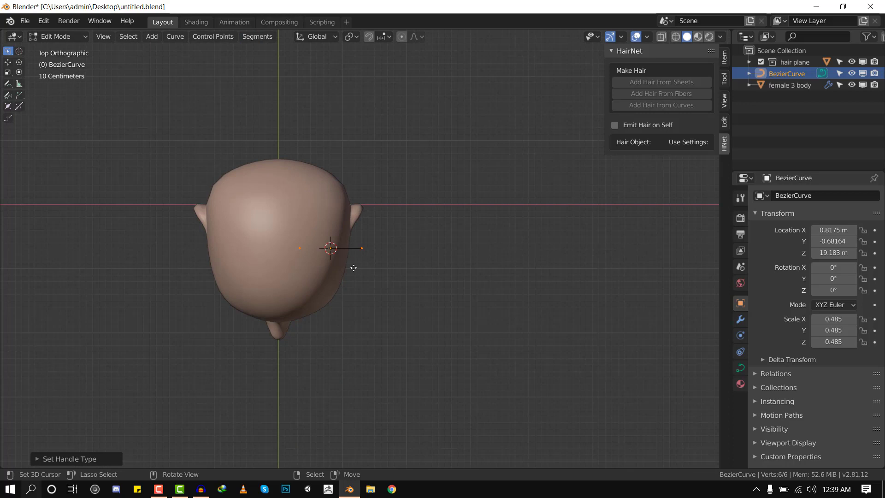
key(g)
click(369, 275)
Extrude the curve's outer end three times into a large loop beside the ear and reposition two points to round it.
key(KP_1)
right_click(385, 162)
key(w)
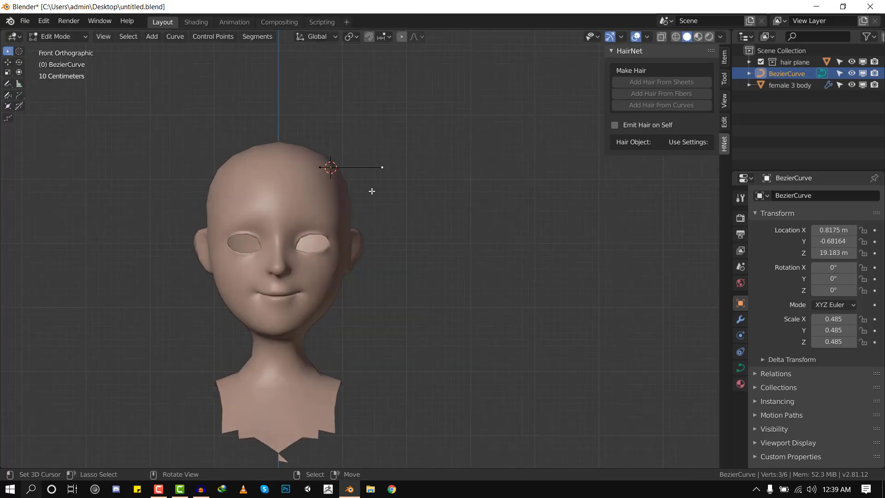
key(e)
click(441, 210)
key(e)
click(367, 318)
key(e)
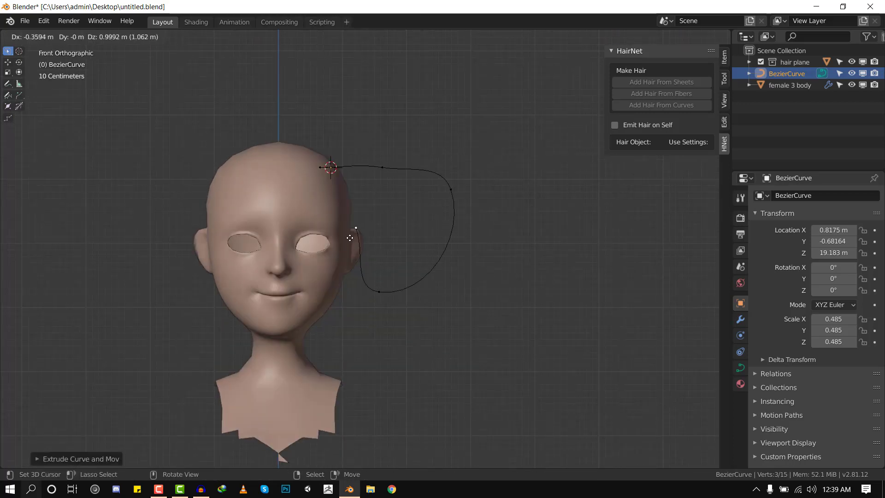
click(350, 238)
right_drag(450, 195, 422, 220)
right_drag(383, 172, 389, 167)
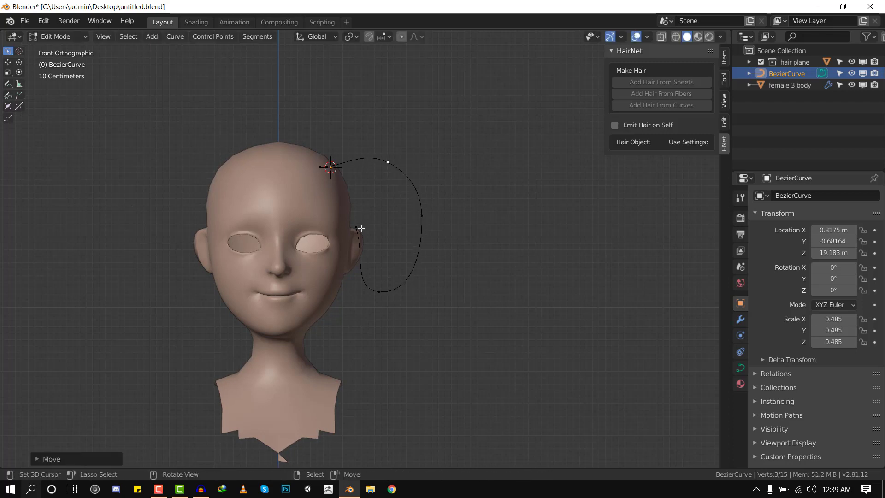
Extrude three more points from the loop's free end to form an inward spiral, and adjust one point.
right_click(356, 228)
key(e)
click(407, 241)
key(e)
click(367, 264)
key(e)
click(380, 238)
right_drag(416, 242, 436, 213)
Duplicate the whole spiral in top view, then rotate and move the copy so it fans out behind the original.
key(Tab)
middle_drag(436, 213, 395, 208)
key(Tab)
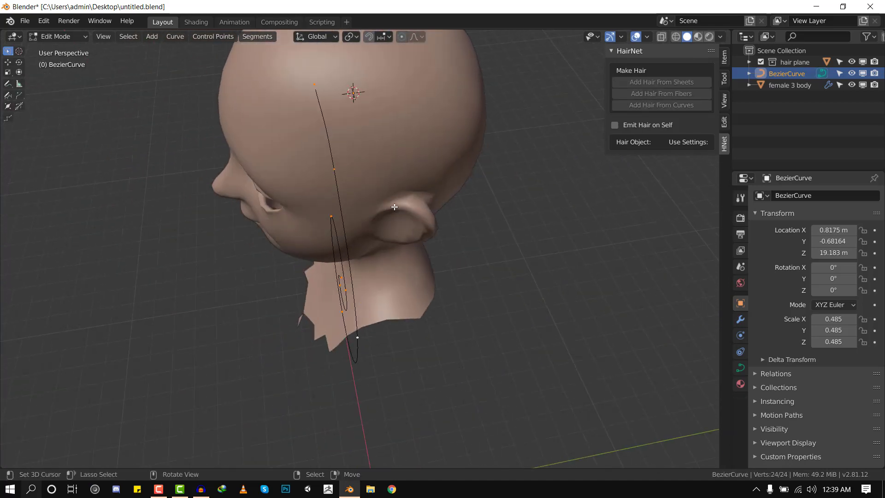
key(KP_7)
key(shift+d)
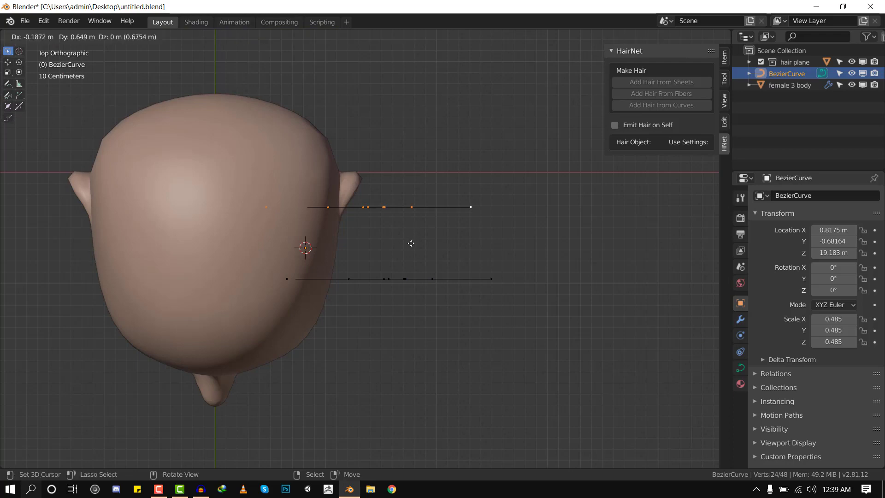
click(408, 263)
key(r)
click(470, 212)
key(g)
click(468, 222)
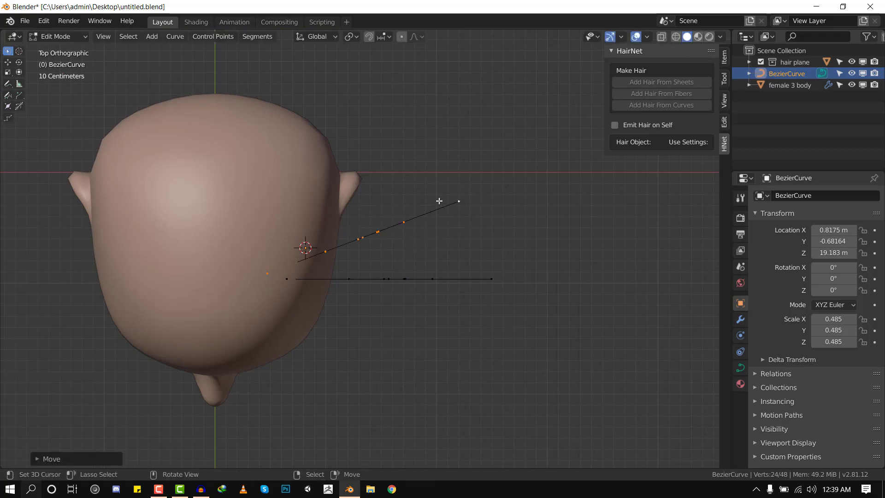
Duplicate the rotated spiral a second time, turning the new copy further toward the ear and placing it behind the others.
middle_drag(468, 222, 382, 167)
key(KP_7)
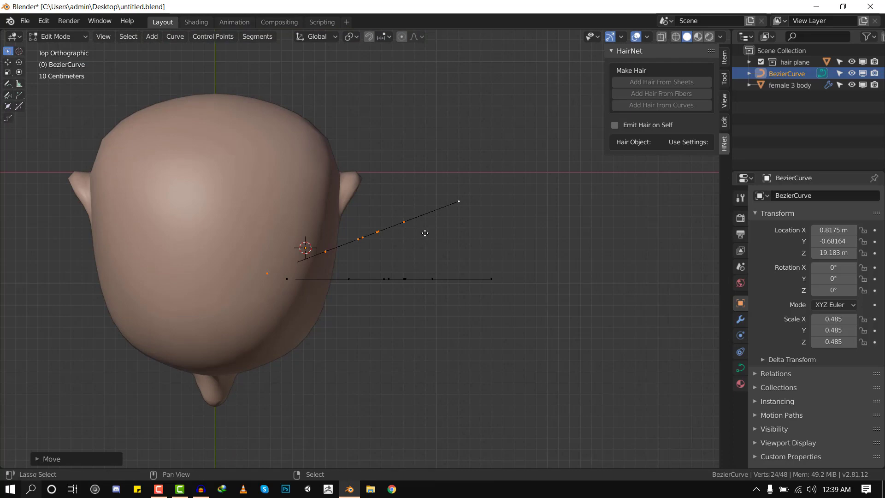
key(shift+d)
key(r)
click(428, 177)
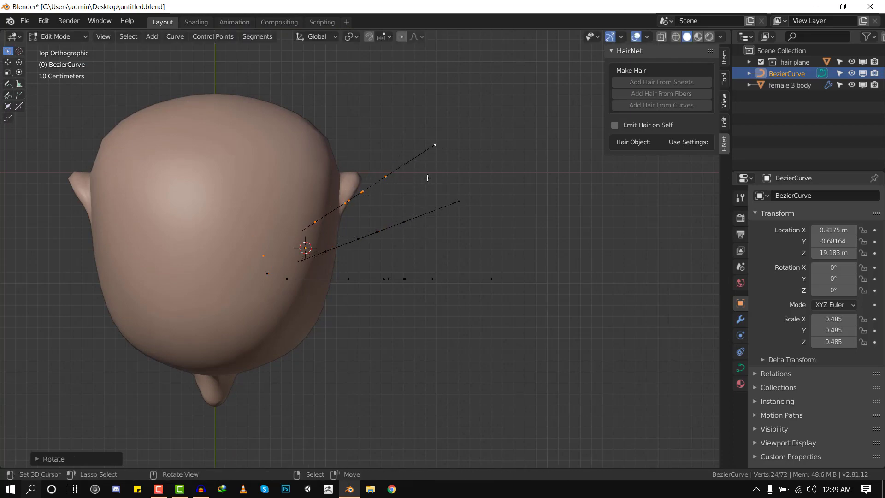
key(g)
click(413, 203)
Shift the third spiral against the head and move one of its outer points inward to vary its shape.
middle_drag(413, 203, 418, 123)
key(g)
click(373, 143)
right_click(453, 167)
key(g)
click(438, 172)
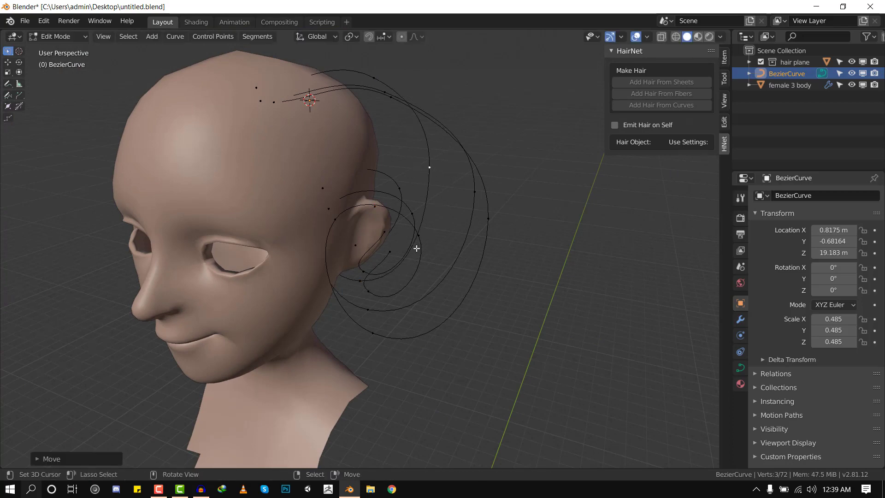
middle_drag(419, 235, 367, 199)
key(Tab)
key(KP_1)
middle_drag(425, 209, 483, 223)
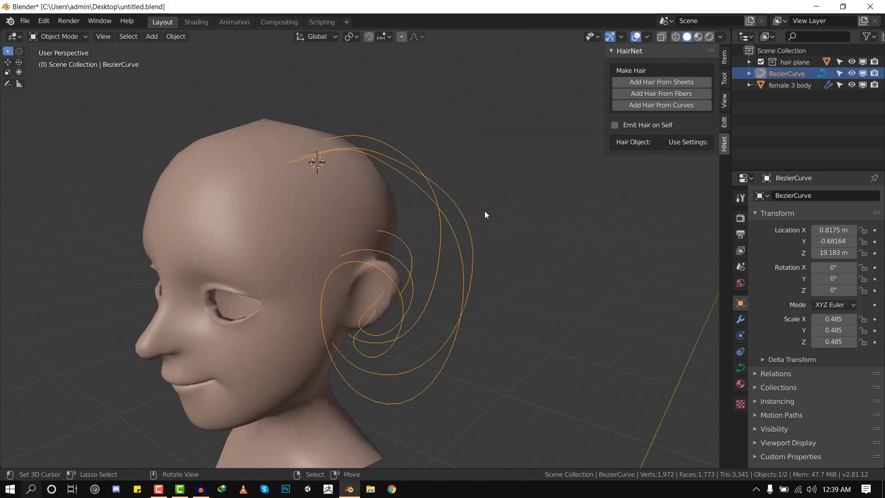
middle_drag(485, 215, 397, 214)
Convert the three spiral curves to a mesh and check its vertices in Edit Mode.
right_click(493, 179)
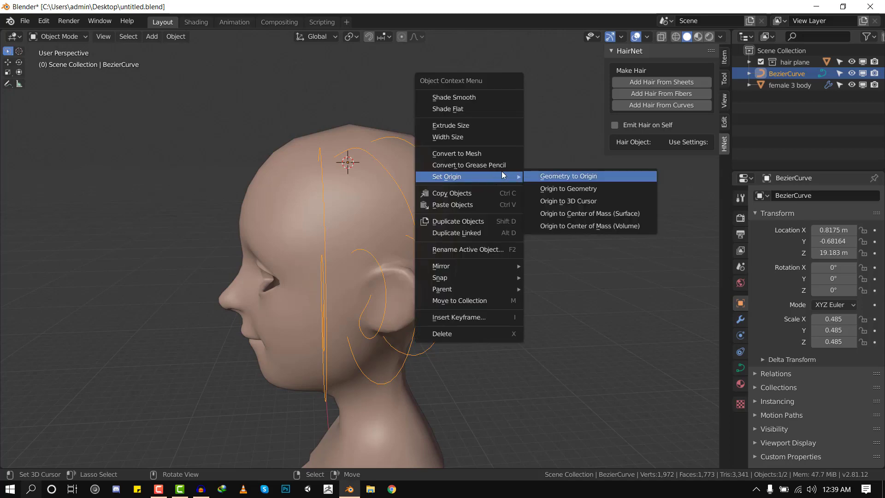
click(456, 154)
key(Tab)
middle_drag(395, 241, 469, 239)
key(Tab)
key(KP_1)
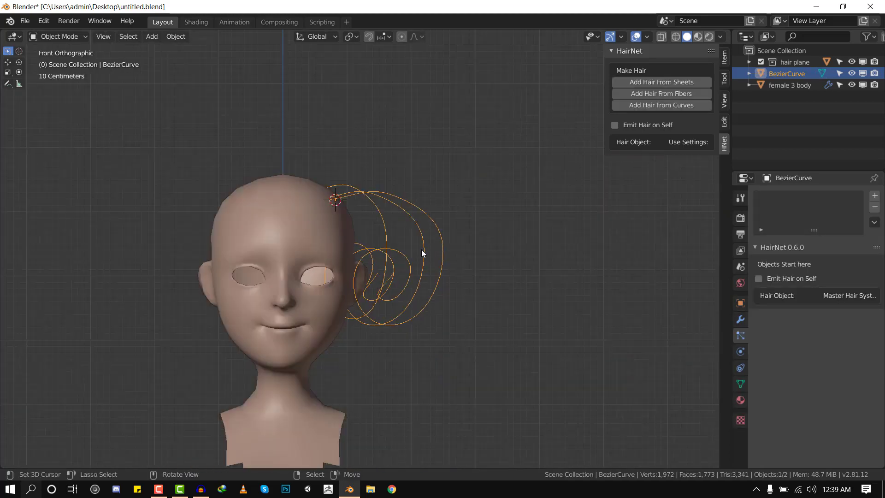
Select the female 3 body and snap the 3D cursor to it.
scroll(422, 251, down, 1)
shift+middle_drag(296, 325, 310, 249)
scroll(310, 249, up, 2)
right_click(309, 249)
key(shift+s)
click(425, 248)
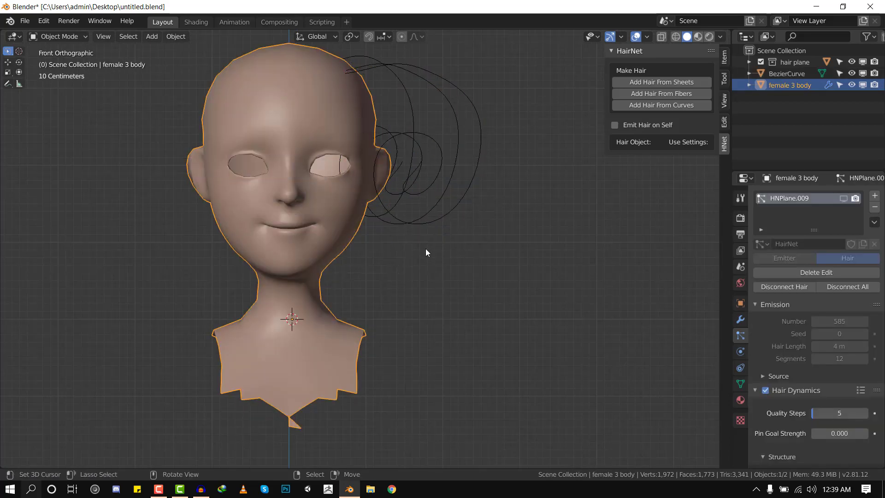
Apply the object transform on both the body and the spirals, and set their origins to geometry.
key(a)
key(a)
key(ctrl+a)
click(478, 225)
right_click(477, 225)
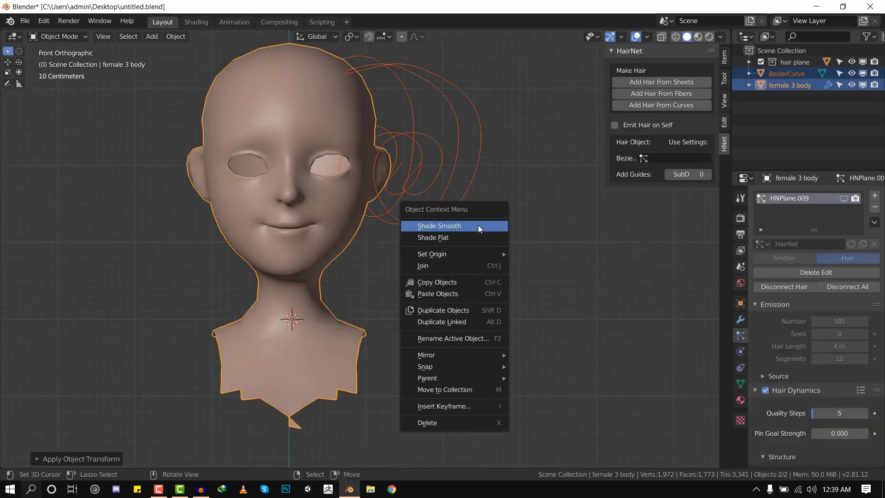
mouse_move(477, 253)
click(554, 266)
Snap the 3D cursor to the female 3 body's origin and set the BezierCurve's origin to the 3D cursor.
key(alt+a)
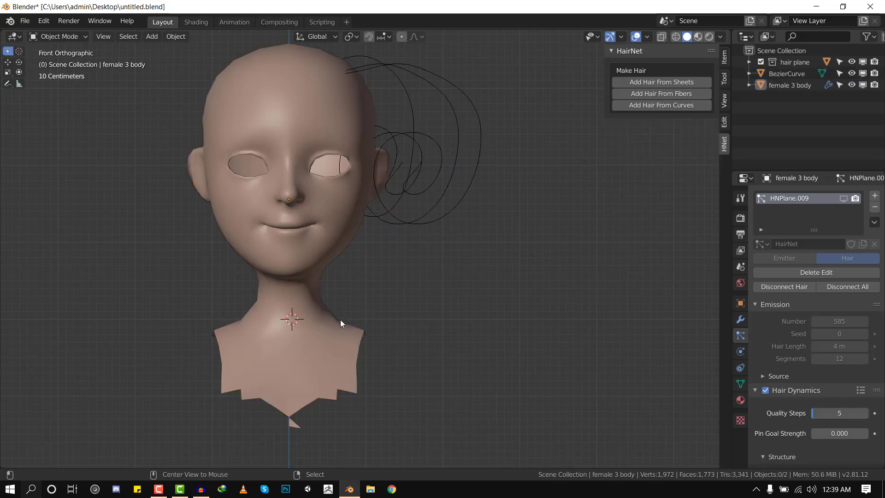
right_click(341, 318)
key(shift+s)
click(347, 333)
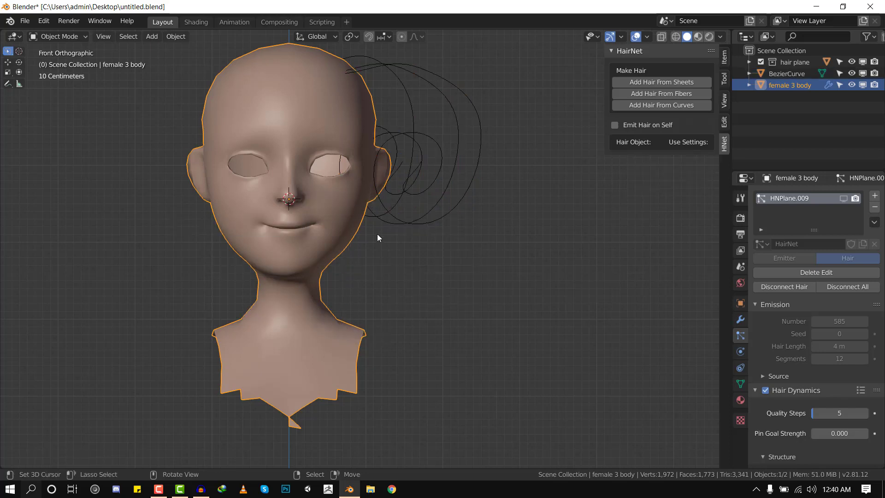
scroll(377, 237, down, 1)
click(416, 209)
right_click(445, 121)
mouse_move(447, 120)
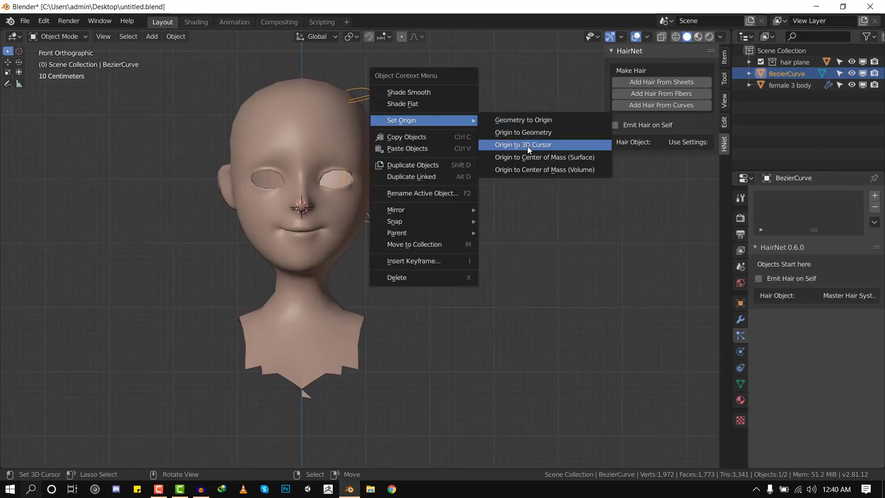
click(527, 145)
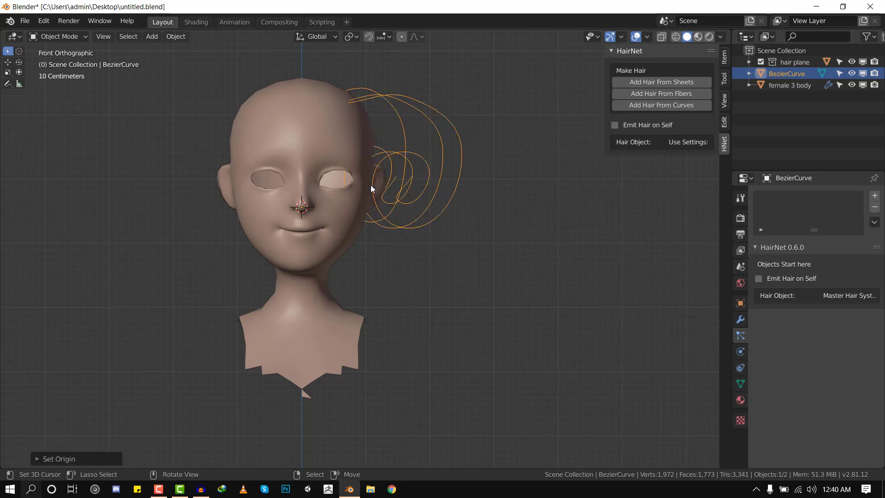
Select the BezierCurve mesh together with the female 3 body and add hair from fibers.
middle_drag(370, 184, 417, 154)
click(357, 222)
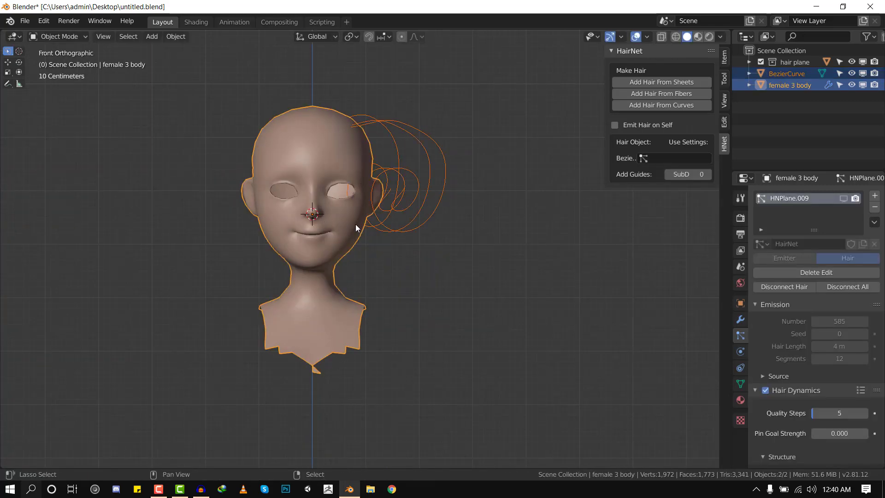
click(428, 156)
scroll(444, 146, up, 2)
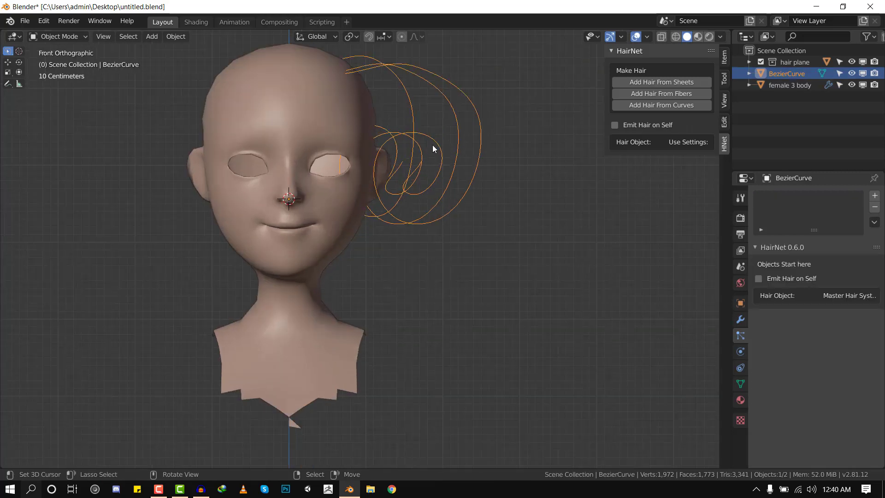
shift+middle_drag(470, 129, 459, 201)
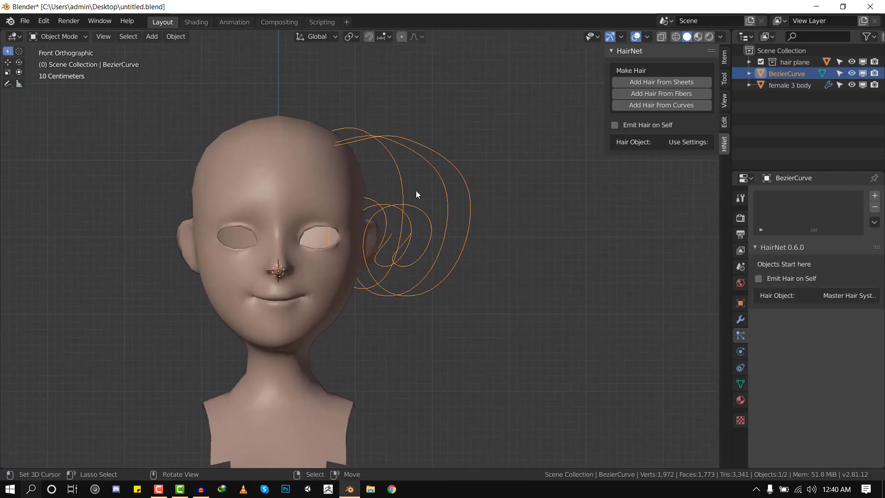
shift+click(271, 155)
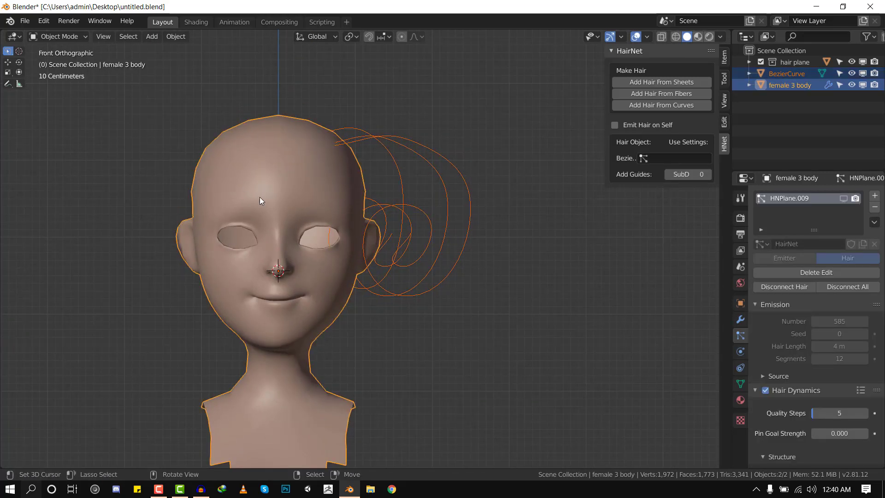
click(661, 94)
middle_drag(388, 217, 367, 243)
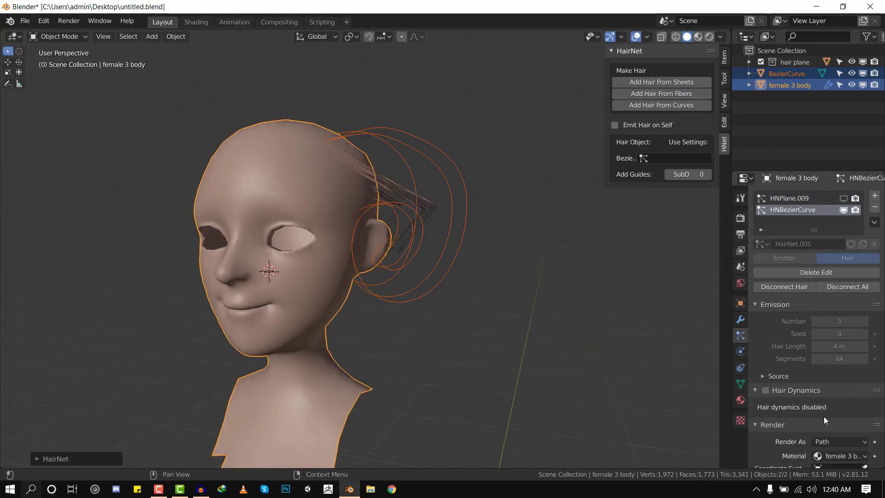
Set the viewport display strand steps to 6 for the BezierCurve hair and deselect all objects.
scroll(823, 416, down, 5)
scroll(816, 382, down, 1)
scroll(862, 337, down, 4)
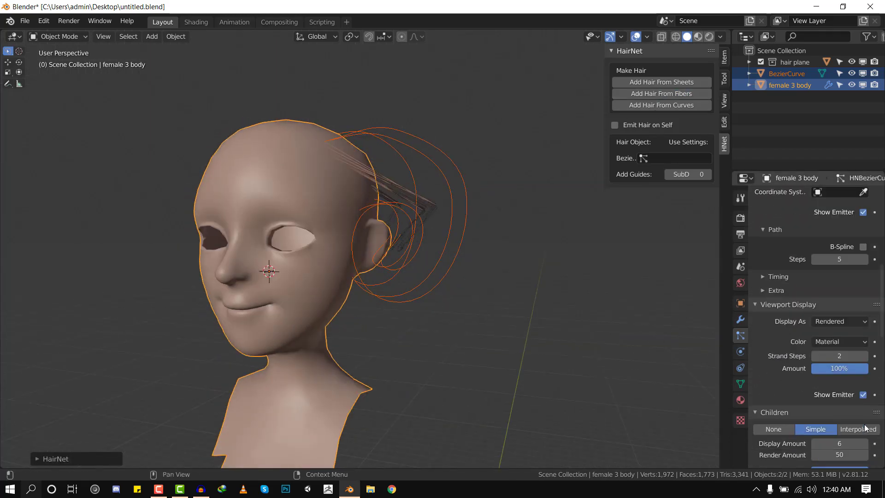
click(865, 356)
click(865, 356)
click(865, 356)
click(864, 356)
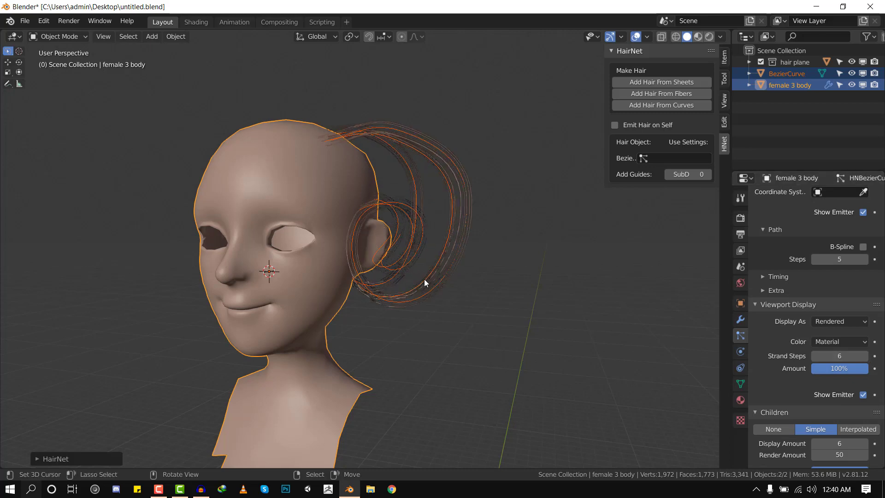
middle_drag(424, 278, 519, 269)
key(alt+a)
scroll(519, 269, up, 3)
key(KP_1)
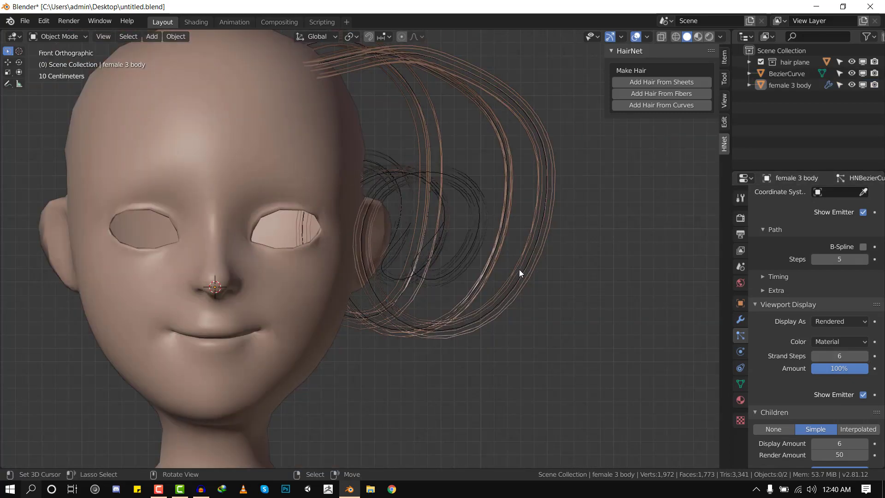
Select the female 3 body and remove both of its particle systems, HNBezierCurve and HNPlane.009.
scroll(375, 147, down, 2)
mouse_move(465, 148)
middle_down()
mouse_move(417, 142)
mouse_move(469, 143)
middle_up()
right_click(417, 143)
key(KP_1)
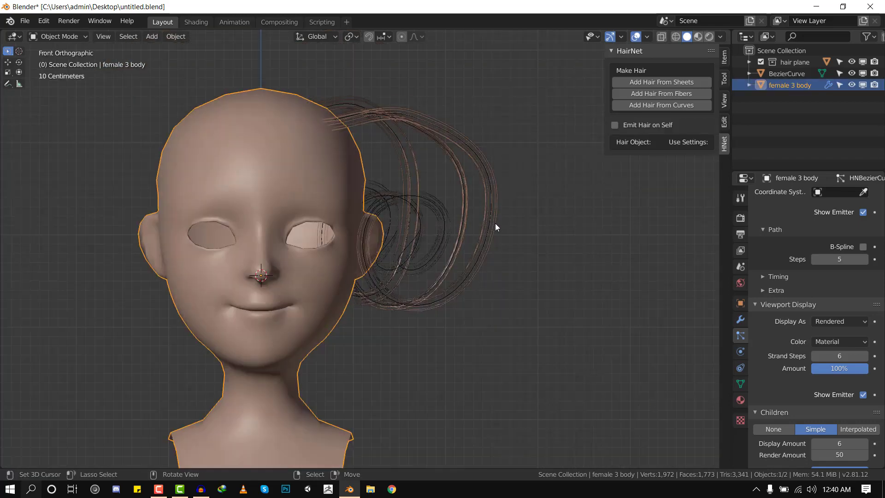
middle_drag(495, 223, 458, 225)
scroll(824, 261, up, 10)
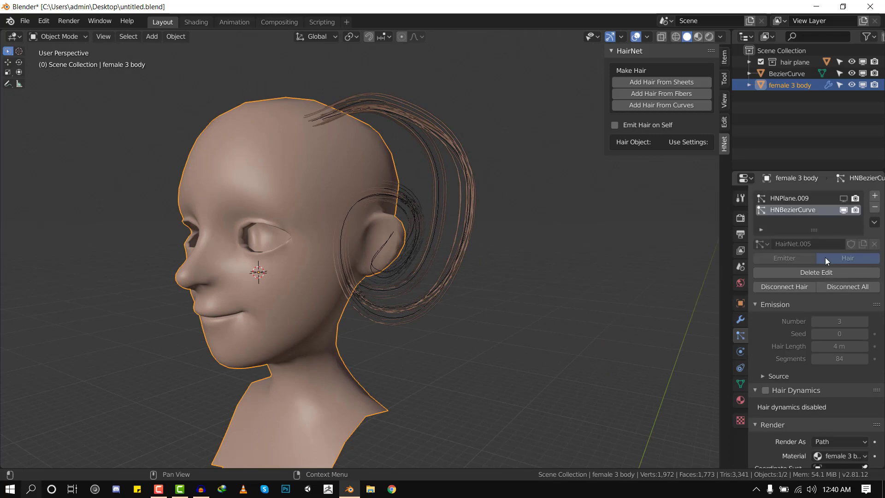
click(874, 208)
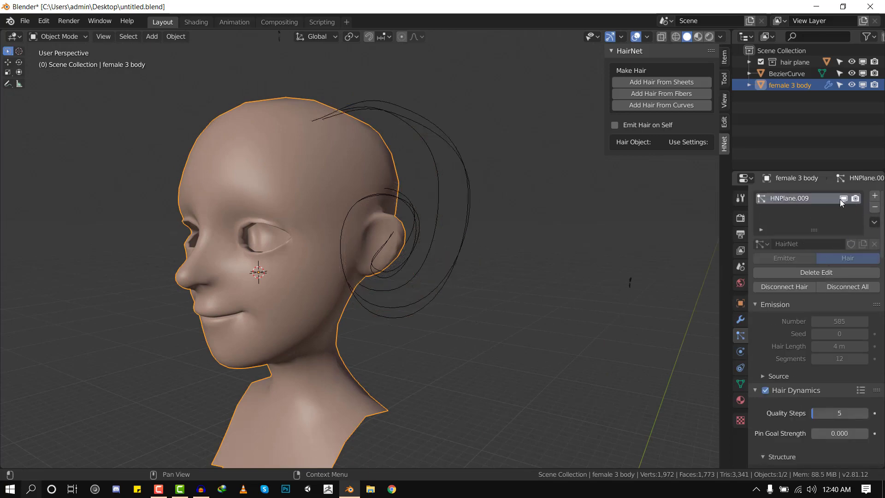
key(KP_1)
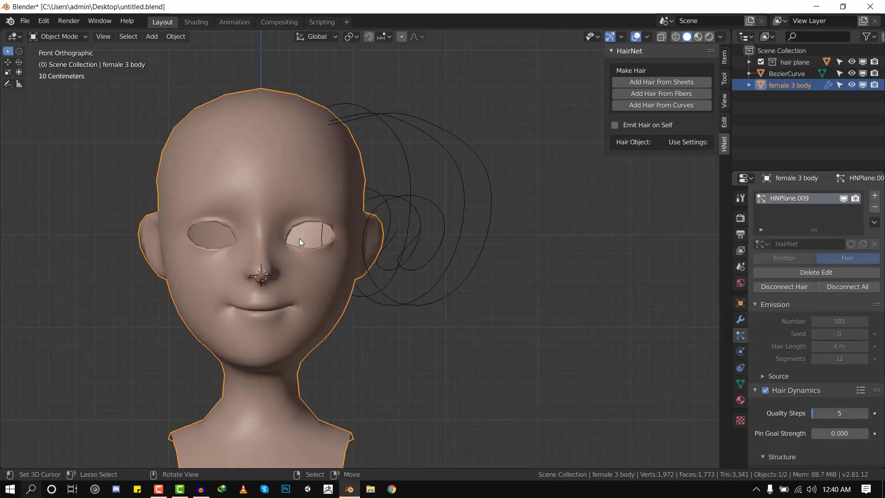
click(874, 208)
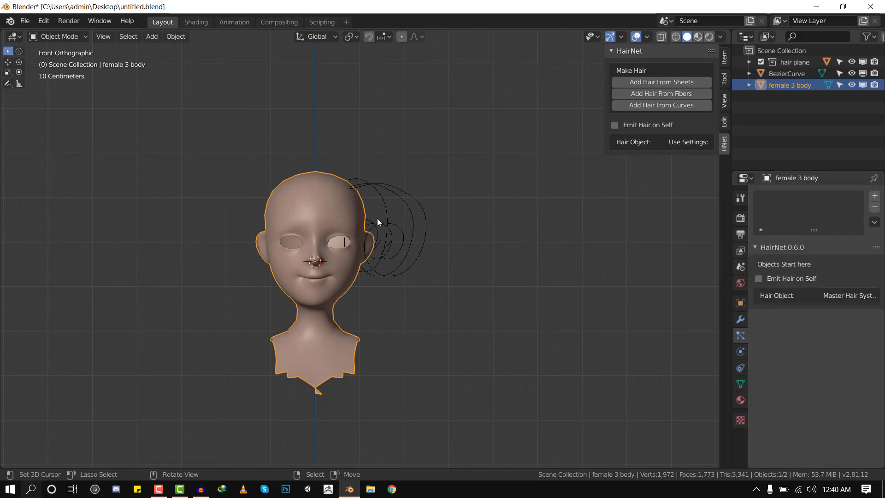
Delete the BezierCurve spiral object beside the head.
click(405, 225)
key(Delete)
scroll(370, 212, up, 2)
Add a plane mesh in side view, scale it down and place it at the front hairline.
key(KP_3)
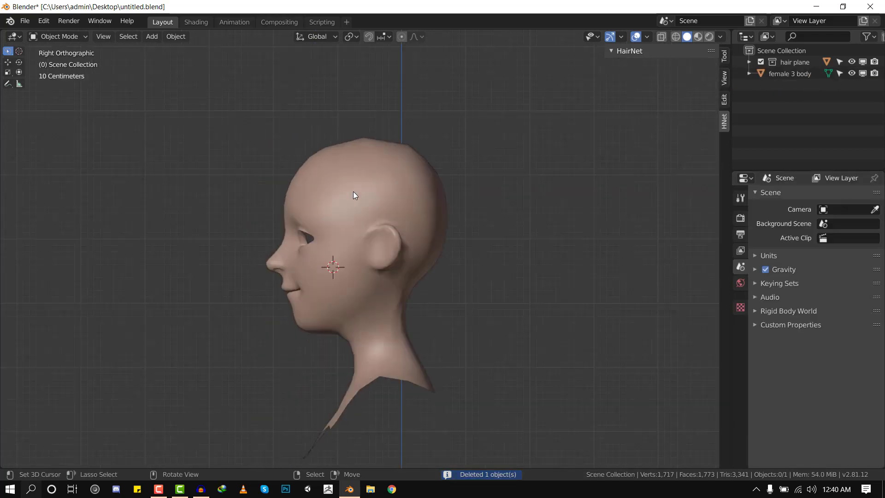
key(shift+a)
mouse_move(353, 99)
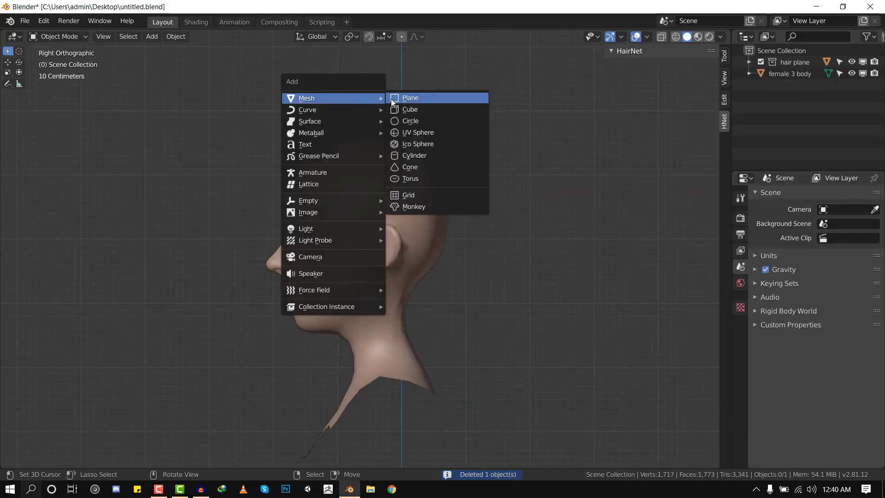
click(391, 97)
key(s)
click(326, 155)
key(g)
click(317, 157)
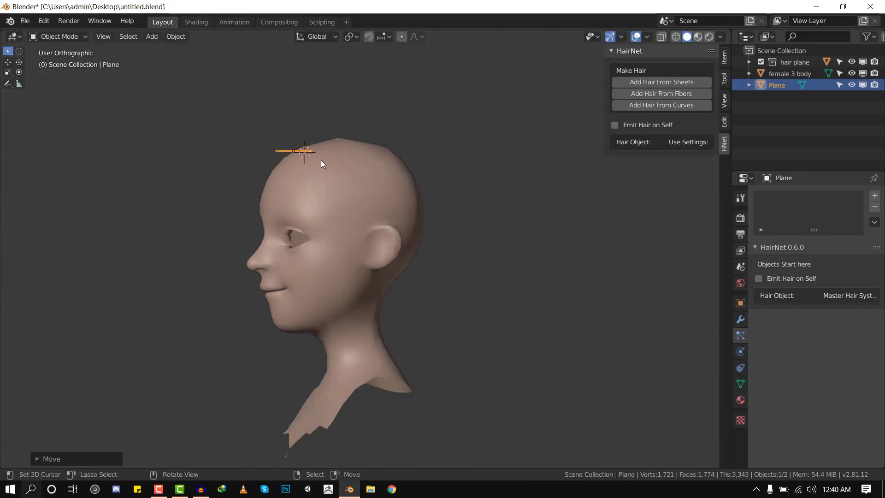
In wireframe side view, extrude the plane's front edge five times into an inward curl in front of the face.
key(KP_1)
key(Tab)
key(KP_3)
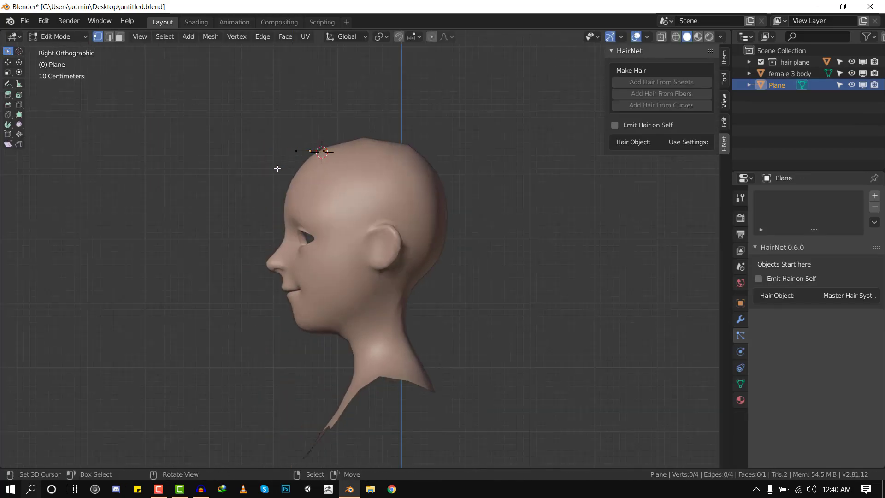
key(shift+z)
drag(293, 124, 304, 159)
key(e)
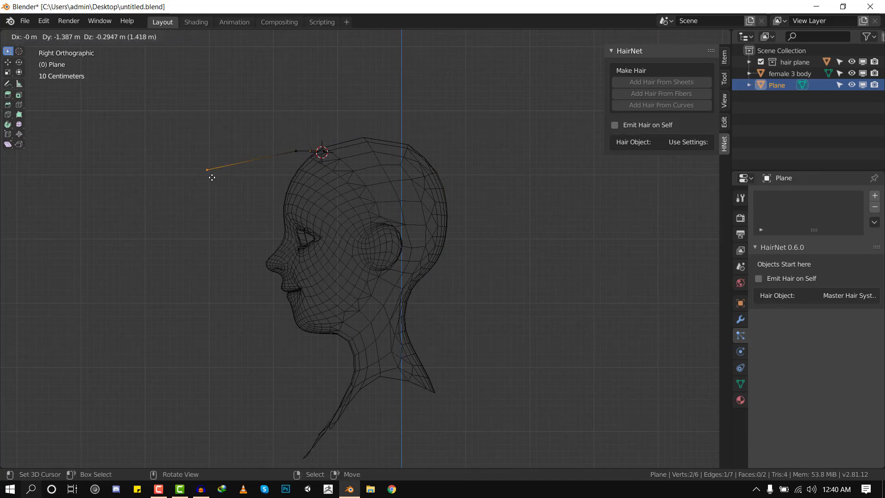
click(211, 176)
key(e)
click(192, 289)
key(e)
click(251, 255)
key(e)
click(230, 214)
key(e)
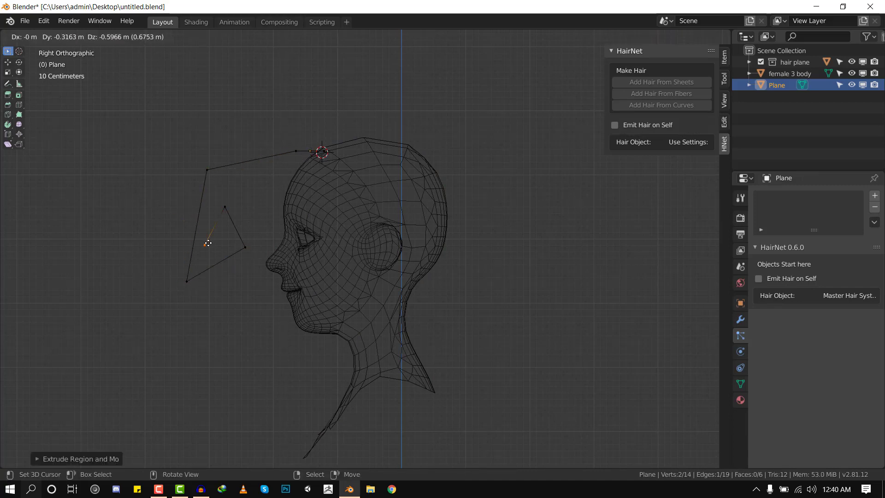
click(209, 254)
Add one loop cut across the curl's lower segment, move it down to round the shape, and leave mesh editing.
key(ctrl+r)
click(219, 265)
click(219, 266)
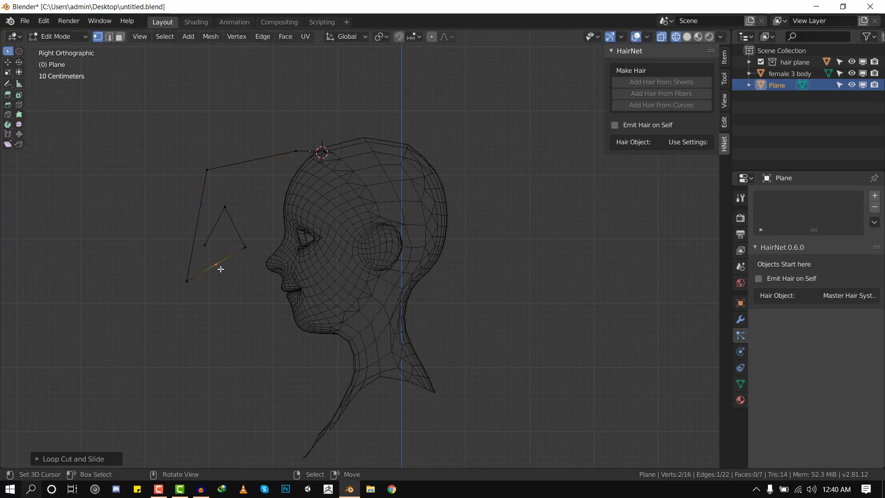
key(g)
click(240, 299)
key(Tab)
middle_drag(235, 295, 352, 257)
key(KP_1)
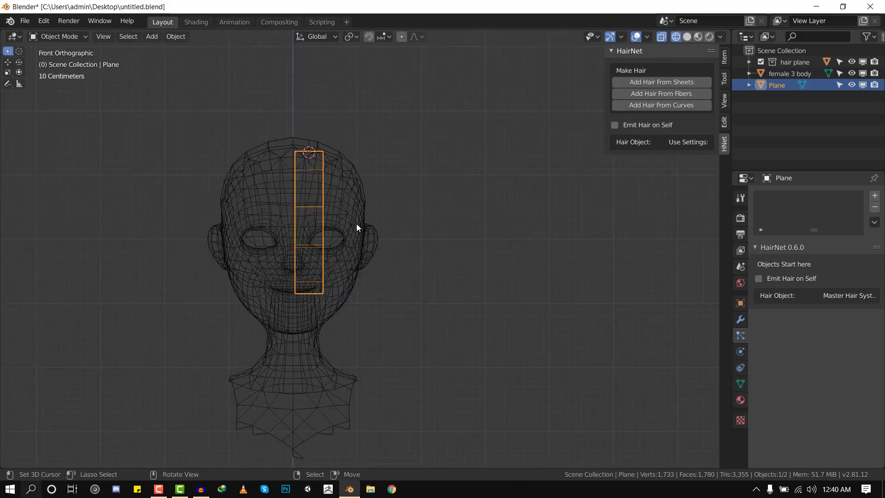
key(shift+z)
middle_drag(355, 223, 300, 244)
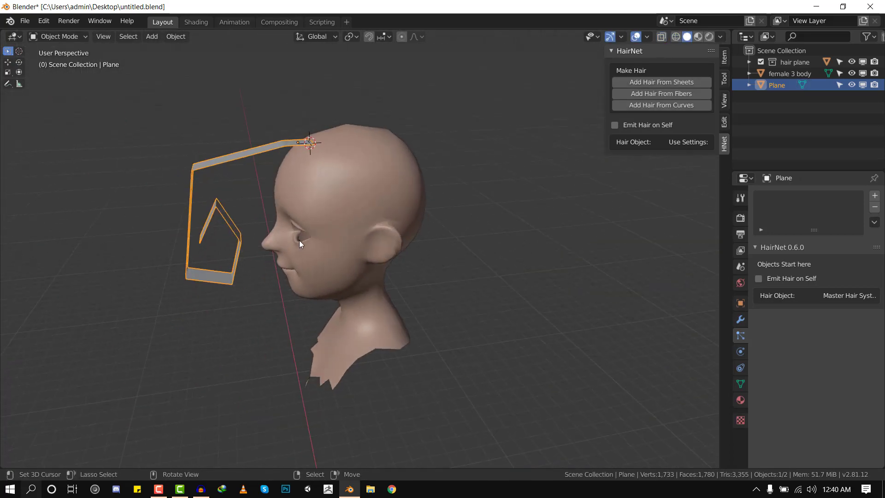
Apply the object transform to the plane, then to the plane and the female 3 body together.
key(ctrl+a)
click(420, 203)
key(a)
key(ctrl+a)
click(459, 203)
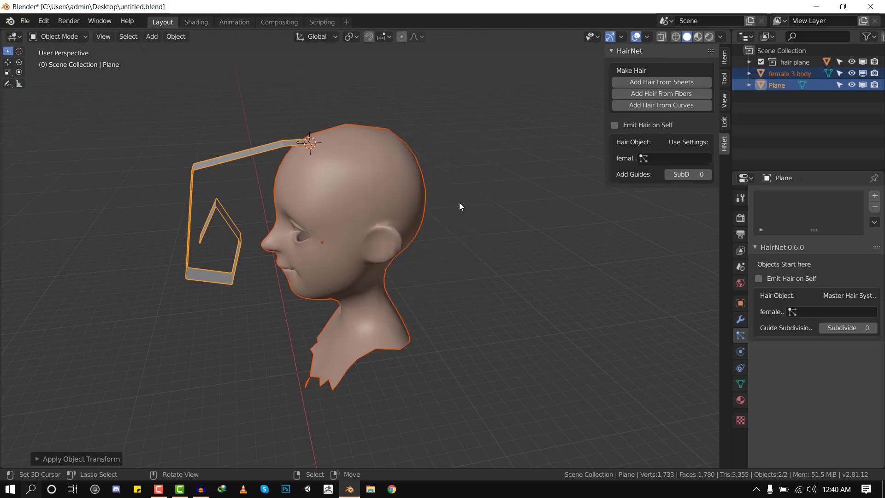
Edit only the plane and mark all the crosswise edges along its strip as seams.
key(w)
key(Tab)
middle_drag(181, 231, 236, 220)
scroll(236, 219, up, 1)
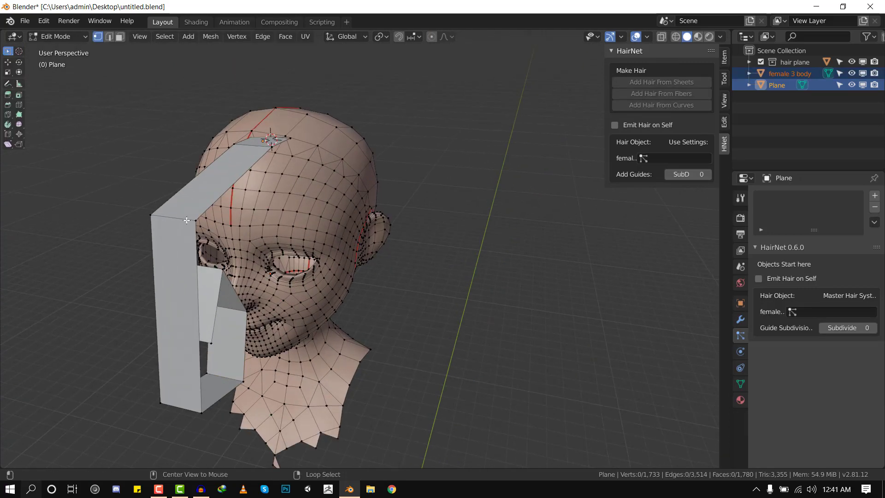
key(Tab)
right_click(197, 216)
key(Tab)
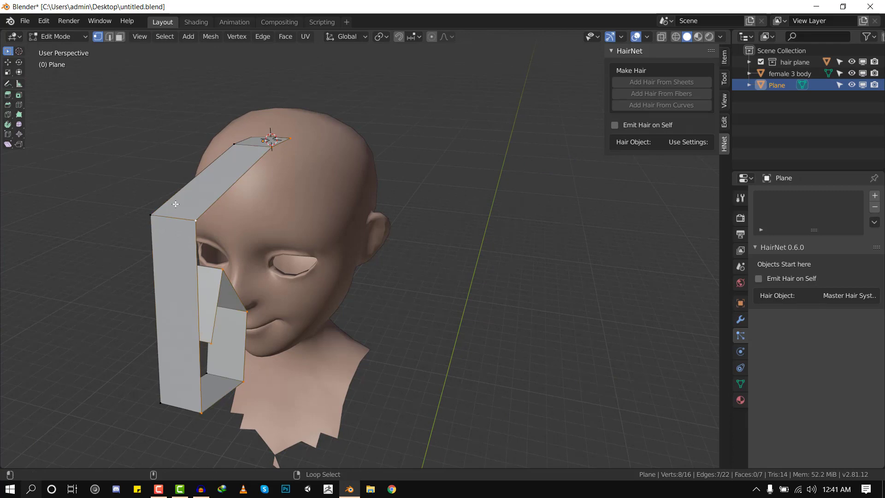
key(2)
alt+right_click(204, 215)
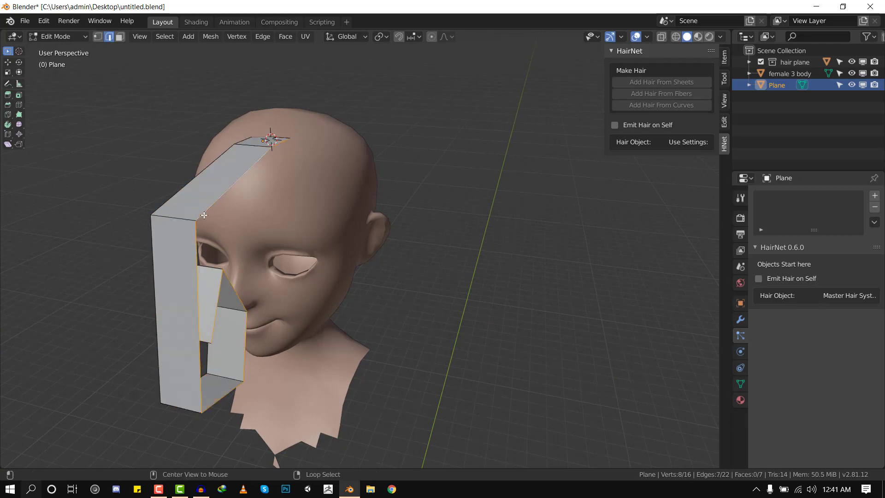
ctrl+alt+right_click(208, 217)
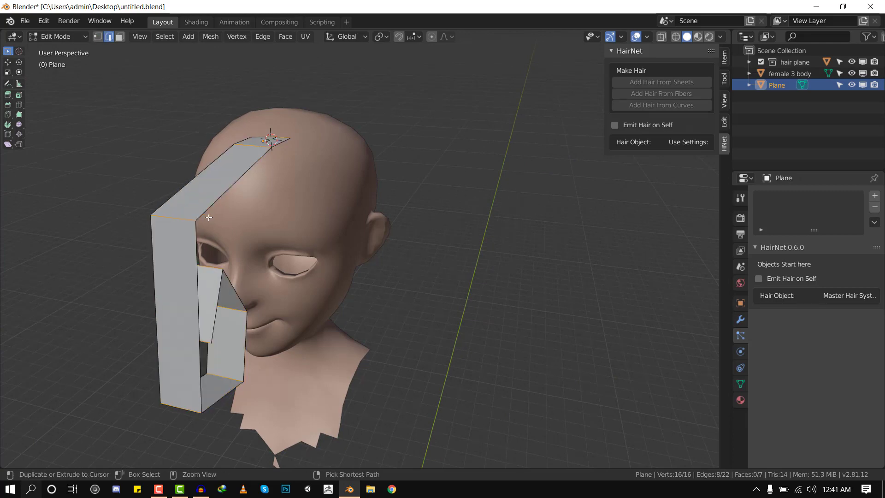
key(ctrl+e)
click(290, 221)
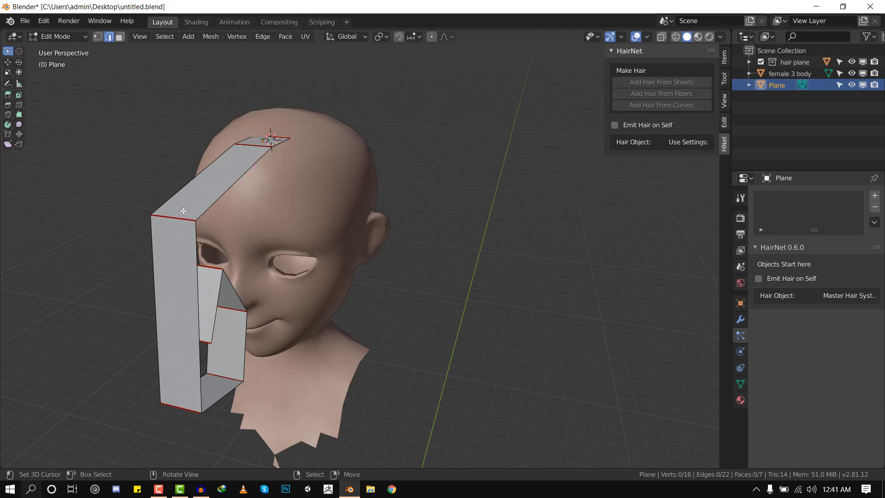
Add five lengthwise loop cuts along the plane's strip and deselect everything.
key(ctrl+r)
scroll(185, 214, up, 4)
scroll(185, 214, down, 3)
scroll(184, 214, up, 3)
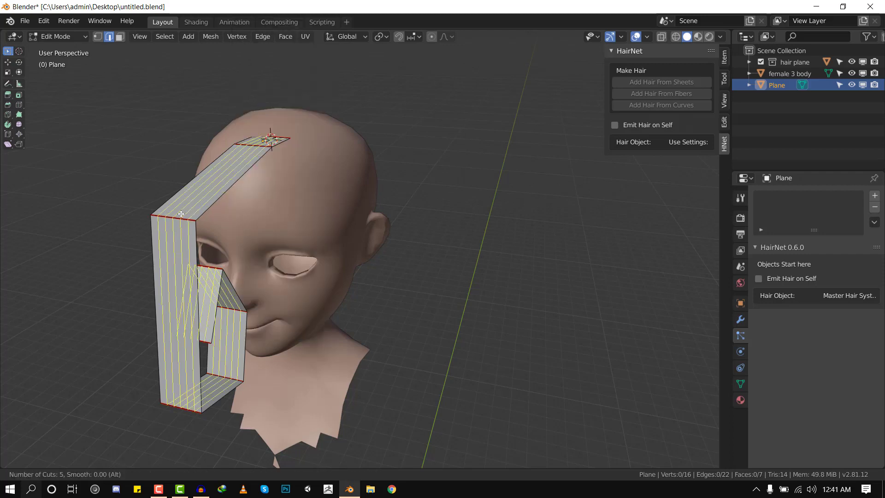
click(184, 214)
click(184, 214)
key(alt+a)
middle_drag(279, 254, 206, 233)
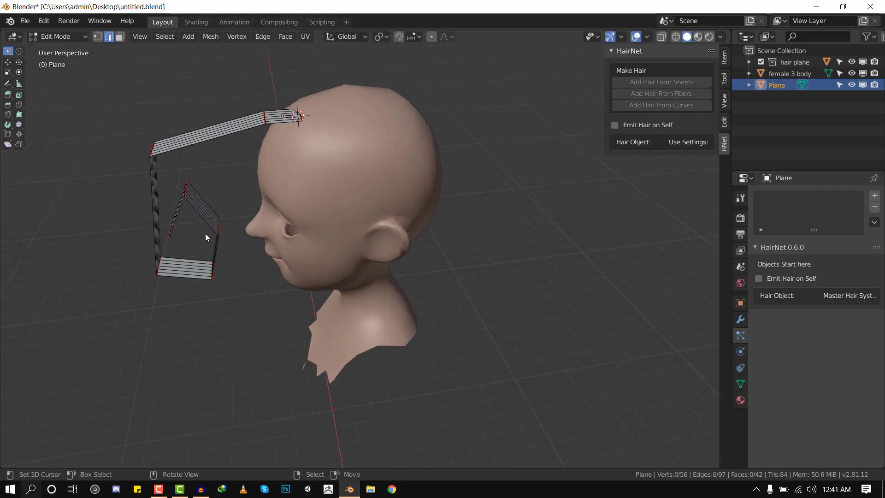
Return to Object Mode, select the female 3 body and snap the 3D cursor to it.
key(Tab)
middle_drag(291, 178, 329, 204)
right_click(332, 203)
key(shift+s)
click(347, 292)
middle_drag(347, 291, 301, 251)
Select the plane and set its origin to the 3D cursor.
right_click(206, 167)
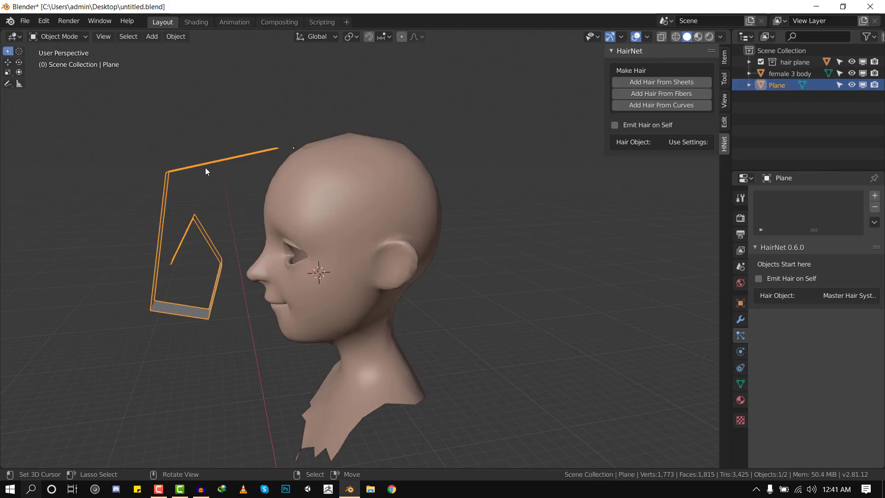
key(w)
mouse_move(255, 149)
click(342, 174)
Add the female 3 body to the selection as the active object and add hair from sheets.
middle_drag(342, 175, 341, 216)
shift+right_click(342, 219)
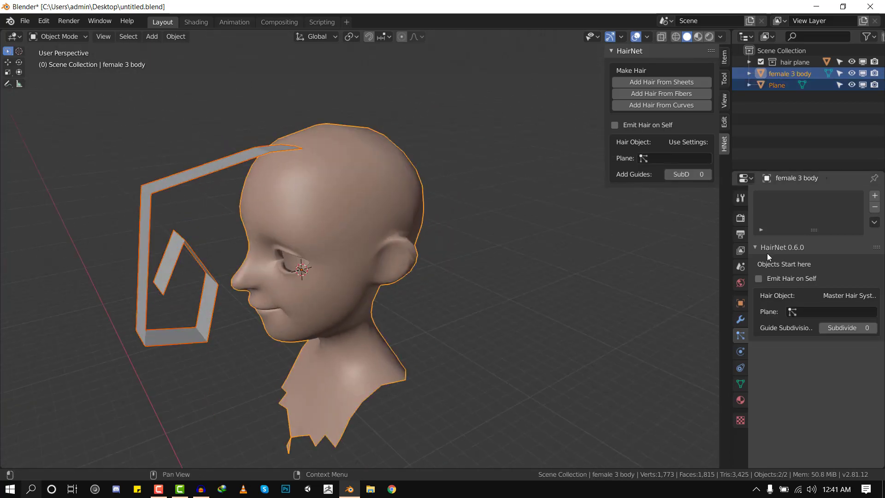
click(653, 83)
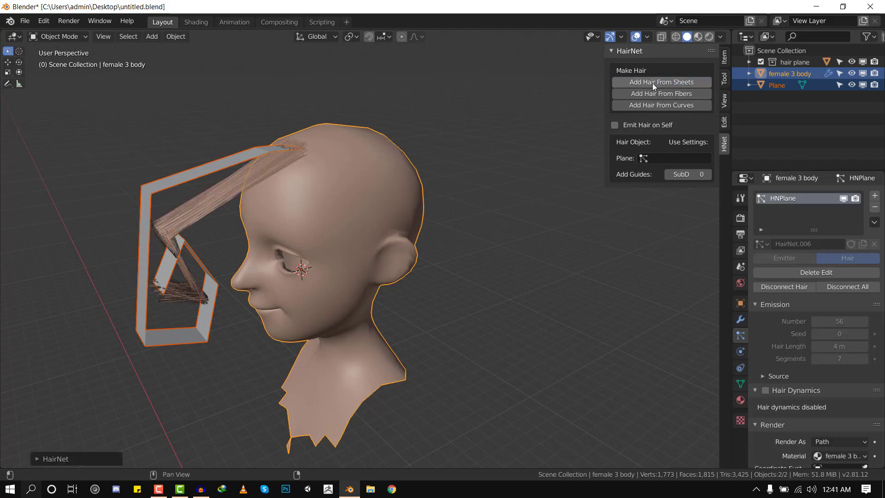
middle_drag(222, 245, 258, 242)
Set the viewport display strand steps to 6 for the HNPlane hair.
scroll(840, 442, down, 5)
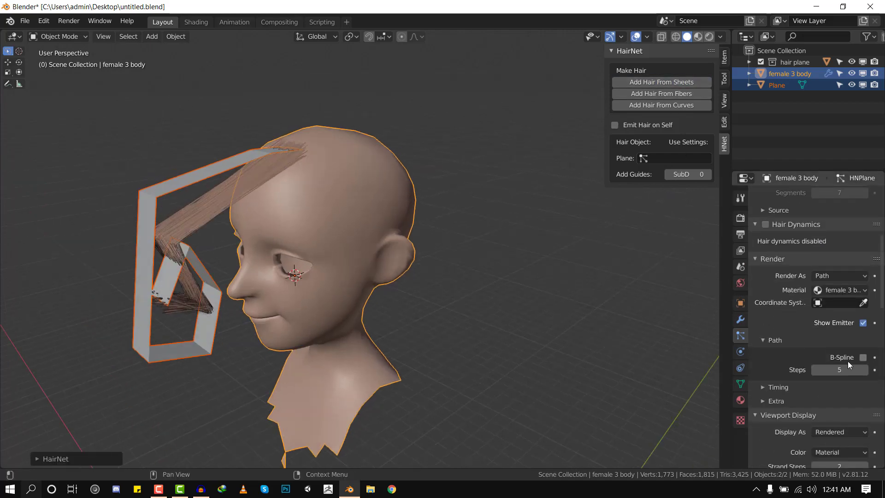
scroll(861, 445, down, 2)
click(863, 433)
click(864, 434)
click(864, 433)
click(863, 433)
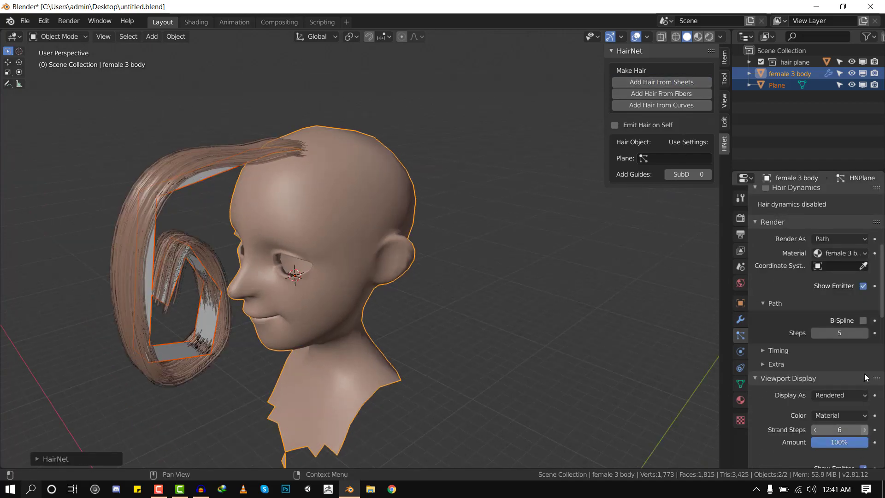
Disable the Plane guide mesh in viewports so only the generated hair shows.
ctrl+click(859, 87)
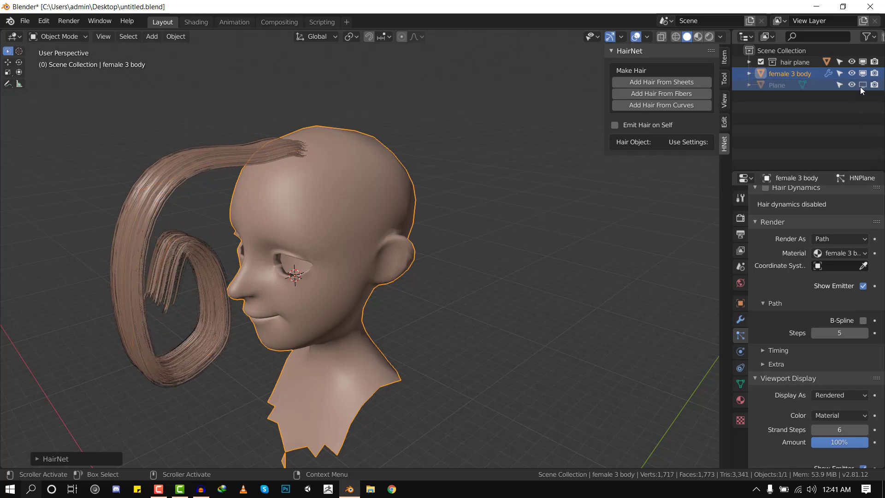
scroll(844, 313, up, 3)
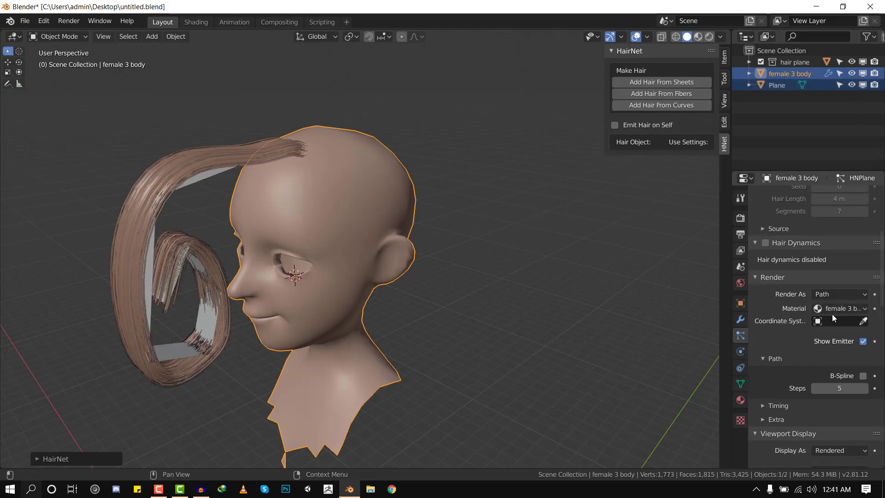
click(863, 84)
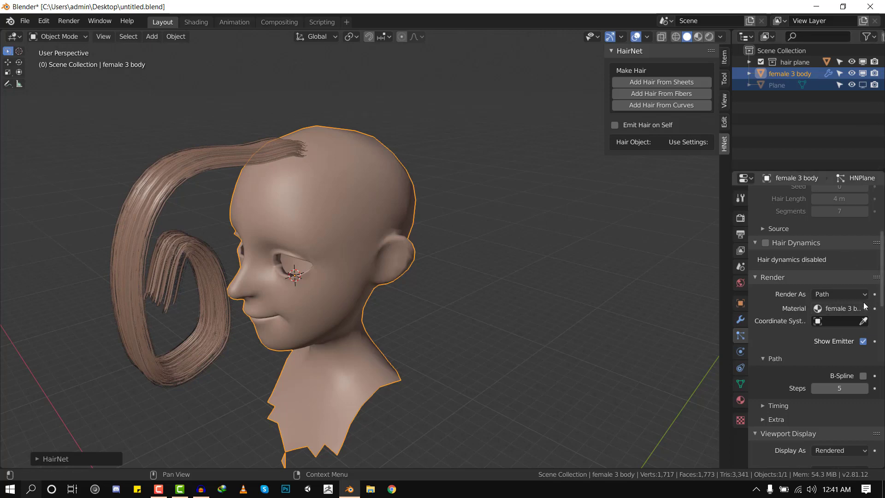
Change the HNPlane hair's render material to the one named Material.
scroll(858, 314, up, 3)
click(836, 363)
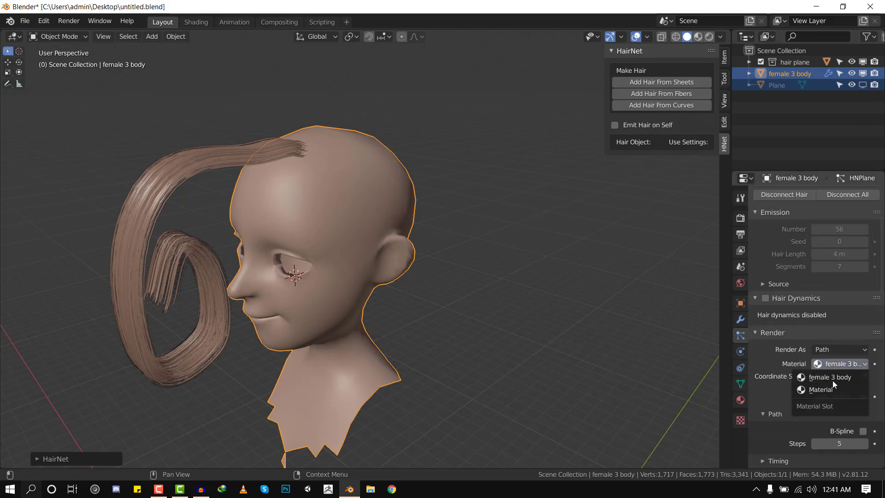
click(830, 385)
middle_drag(156, 234, 283, 236)
shift+middle_drag(335, 207, 374, 212)
scroll(374, 212, up, 2)
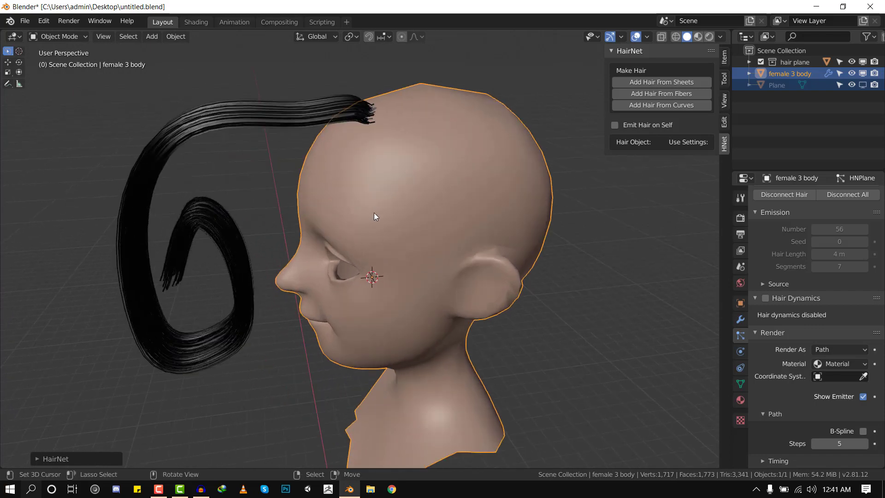
Select only the female 3 body and pull an edge at the top of its head upward in Edit Mode.
right_click(391, 177)
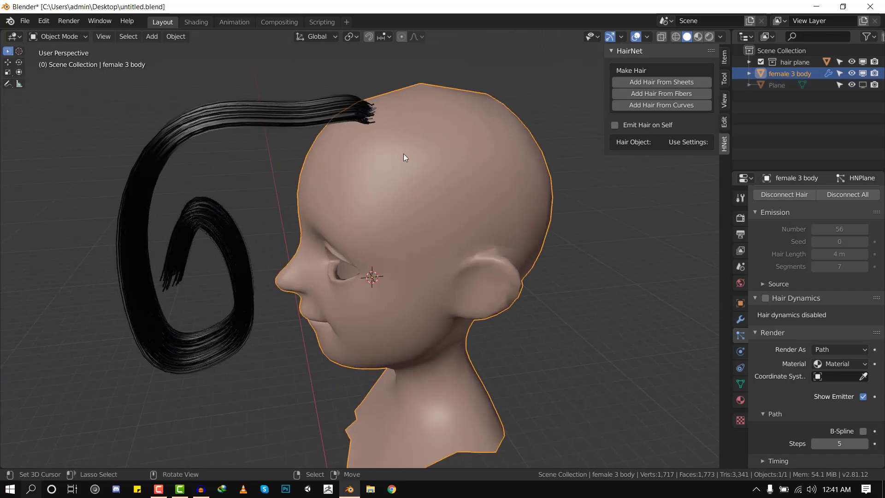
key(Tab)
middle_drag(403, 134, 377, 119)
right_drag(394, 122, 393, 62)
click(393, 62)
key(Tab)
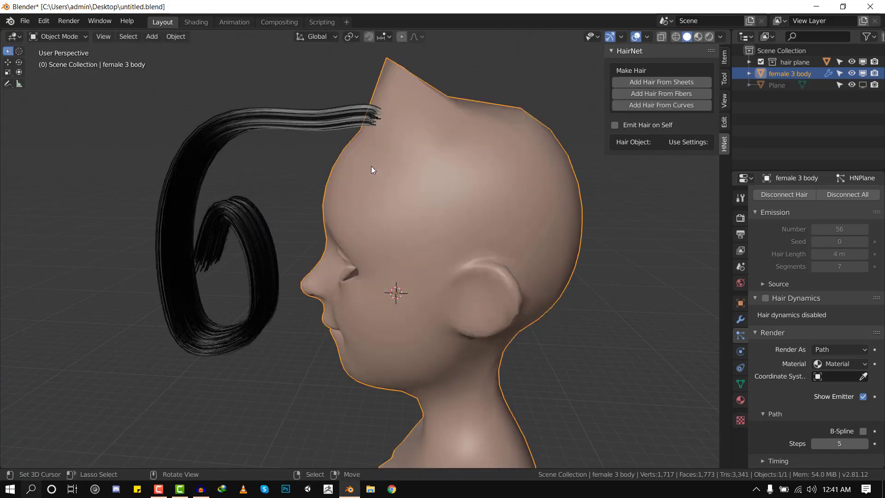
Try pulling an edge on the upper forehead outward and compare the mesh with the hair in Object Mode.
middle_drag(371, 166, 352, 185)
key(Tab)
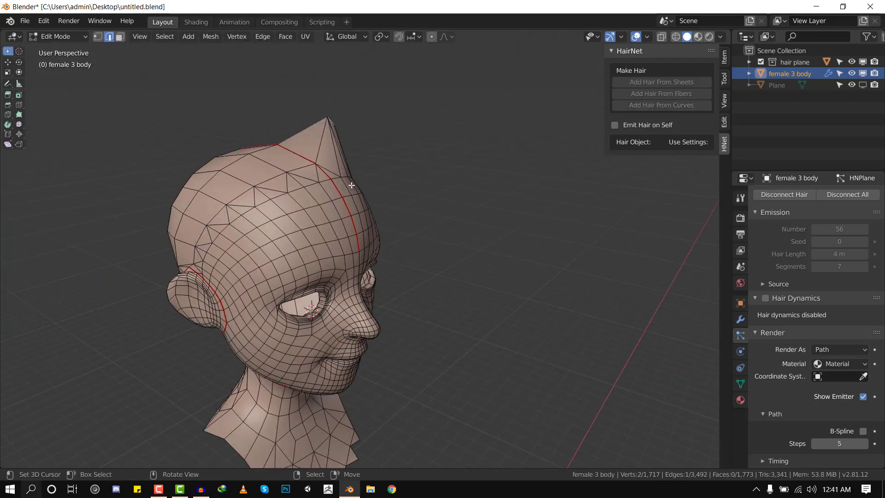
right_drag(351, 186, 412, 165)
key(Tab)
middle_drag(404, 198, 369, 209)
key(Tab)
Undo the edge moves on the head mesh.
key(ctrl+z)
key(ctrl+z)
key(ctrl+z)
key(ctrl+z)
key(ctrl+z)
key(ctrl+z)
key(ctrl+z)
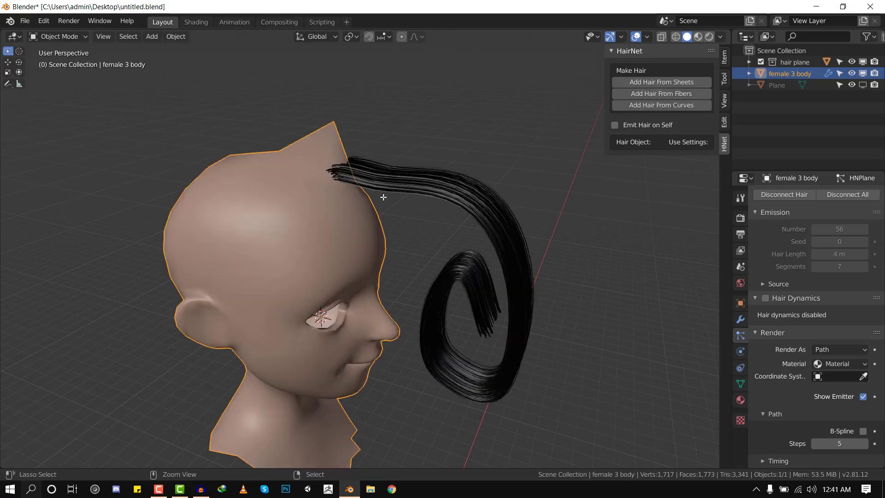
Try pulling a single vertex at the top of the forehead outward and inspect the hair in Object Mode.
right_drag(362, 200, 404, 181)
key(Tab)
middle_drag(415, 189, 266, 186)
key(Tab)
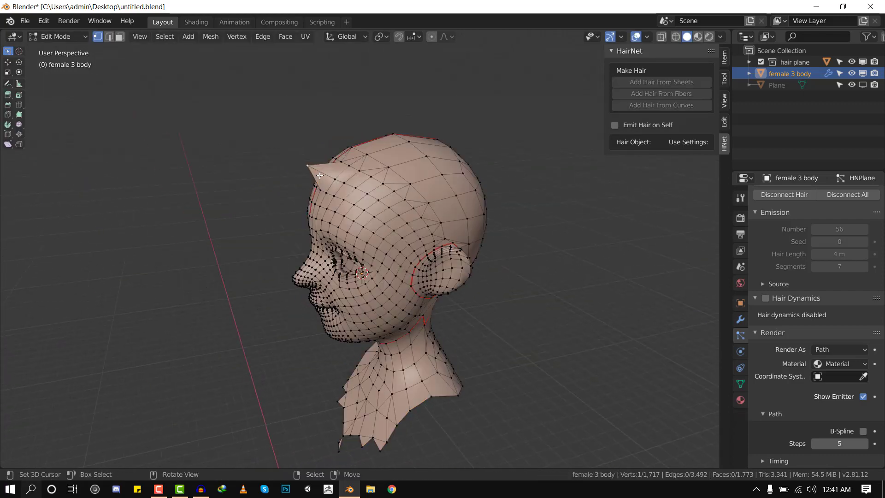
right_drag(312, 185, 279, 198)
key(Tab)
middle_drag(335, 197, 410, 244)
scroll(361, 218, up, 3)
Try moving a vertex on the middle of the forehead and check the hair against the deformed mesh.
key(Tab)
middle_drag(379, 241, 370, 215)
right_drag(370, 215, 377, 209)
key(Tab)
mouse_move(372, 236)
middle_down()
mouse_move(417, 231)
mouse_move(385, 234)
middle_up()
key(Tab)
Undo the forehead vertex moves and return the head to Object Mode.
key(ctrl+z)
key(ctrl+z)
key(ctrl+z)
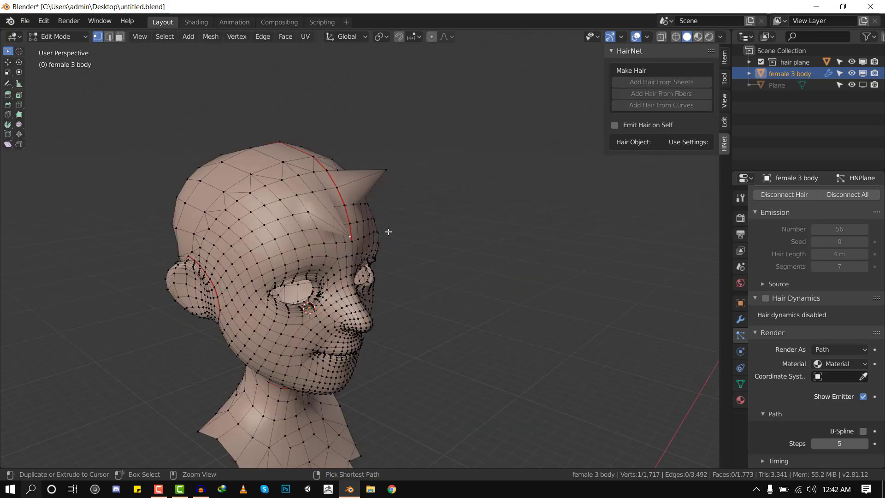
key(Tab)
key(ctrl+z)
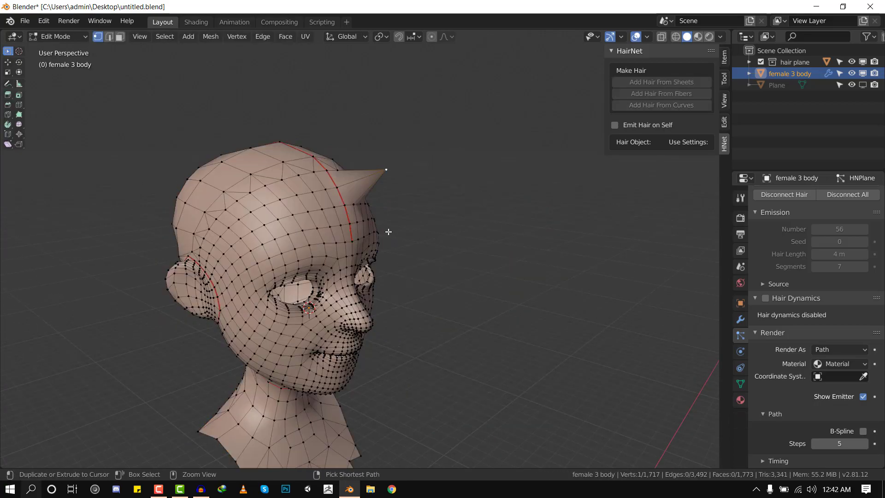
key(ctrl+z)
scroll(400, 222, up, 3)
key(Tab)
scroll(399, 222, down, 2)
middle_drag(357, 227, 250, 221)
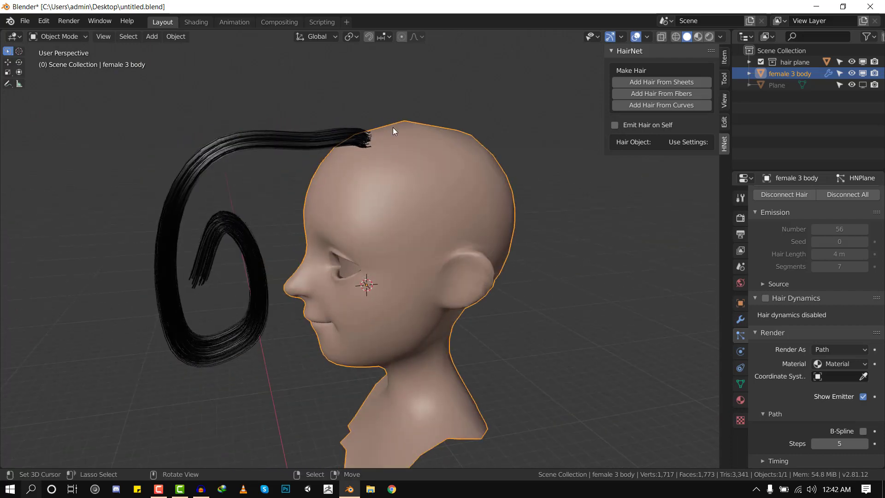
Switch the head to Particle Edit mode with the Comb tool and point selection.
key(ctrl+Tab)
click(284, 148)
middle_drag(358, 174, 380, 172)
key(shift+space)
click(336, 104)
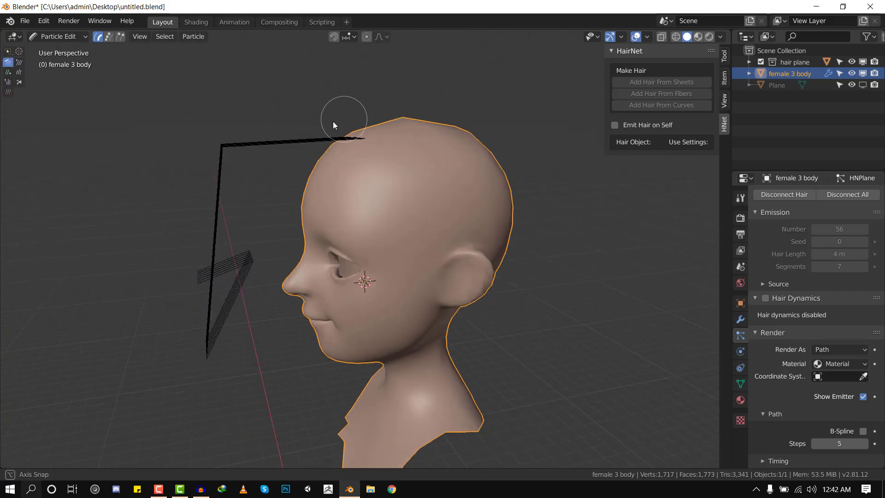
middle_drag(333, 120, 233, 118)
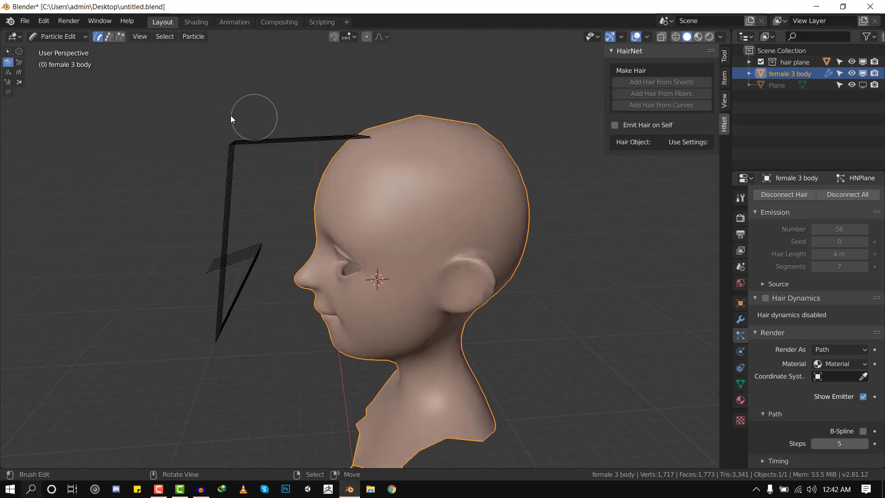
click(109, 36)
middle_drag(223, 115, 295, 95)
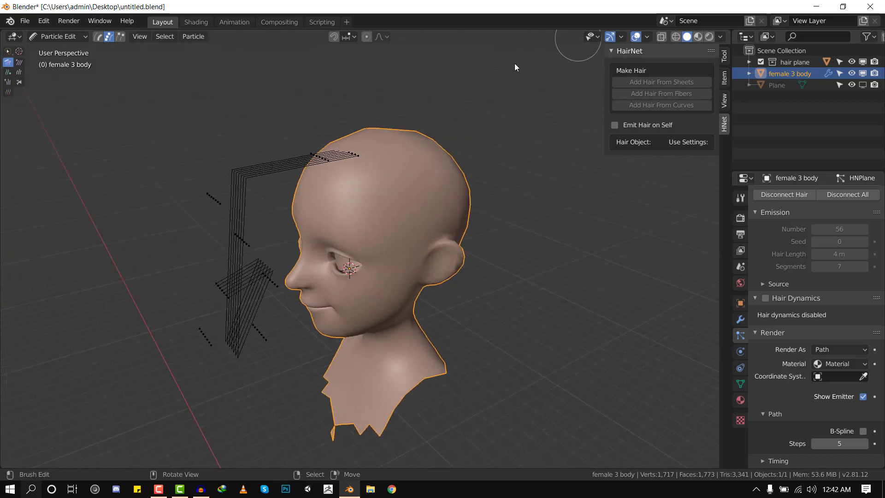
Show the tool settings and raise the viewport display path steps beyond 3 for smoother hair guides.
key(alt+t)
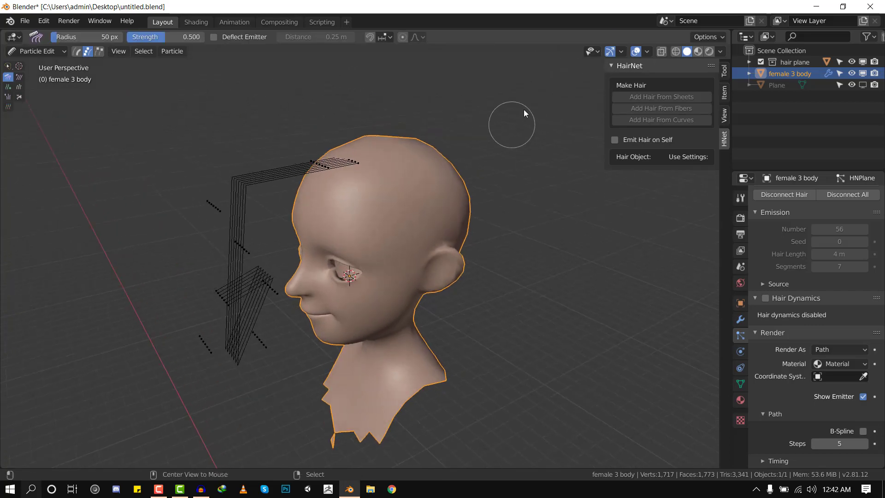
click(706, 37)
click(761, 177)
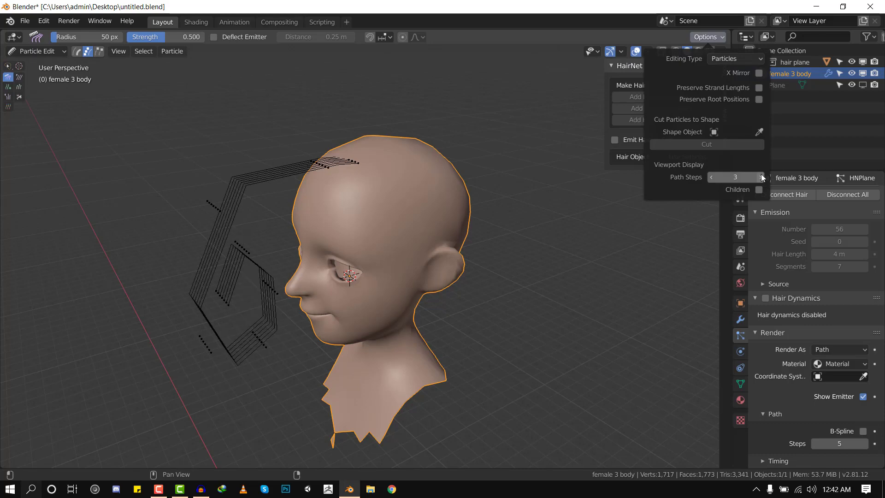
click(761, 177)
click(761, 177)
middle_drag(165, 173, 142, 139)
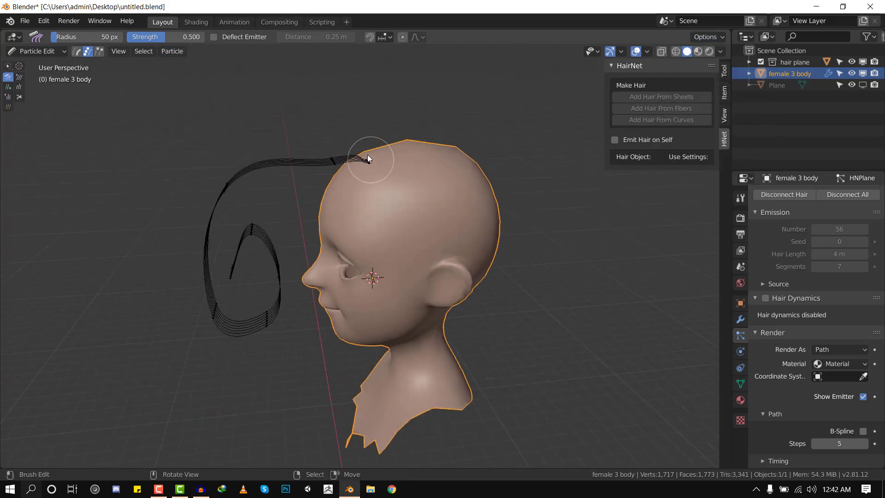
Select all the hair strands and remove doubles.
key(a)
click(173, 51)
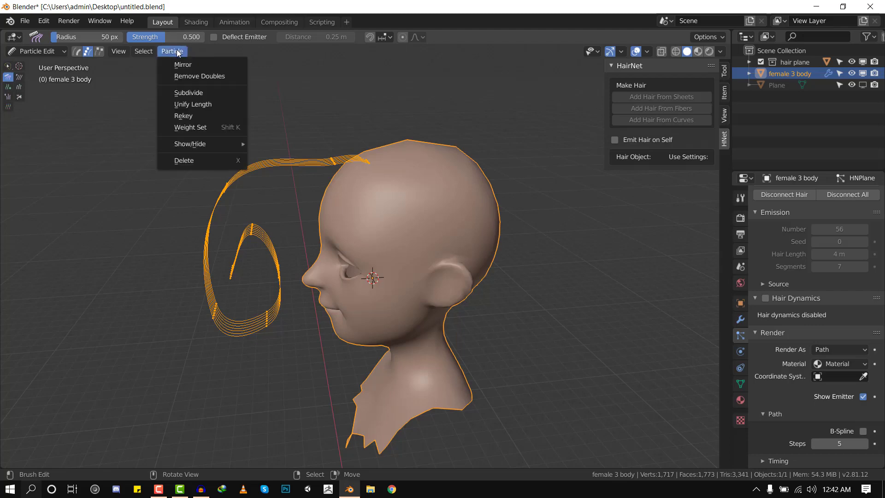
click(193, 76)
mouse_move(324, 219)
middle_down()
mouse_move(363, 208)
mouse_move(297, 206)
mouse_move(323, 207)
middle_up()
Disable Show Emitter in the hair's viewport display so only the strands are drawn.
scroll(843, 387, down, 4)
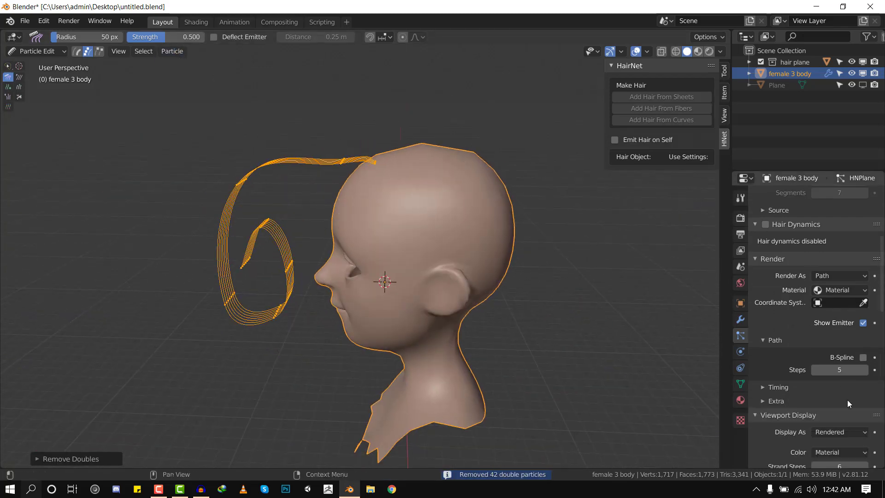
scroll(853, 402, down, 4)
click(863, 413)
middle_drag(308, 243, 350, 264)
Select the hair roots, clear the selection and box-select the points at the head end of the strands.
key(alt+a)
click(143, 52)
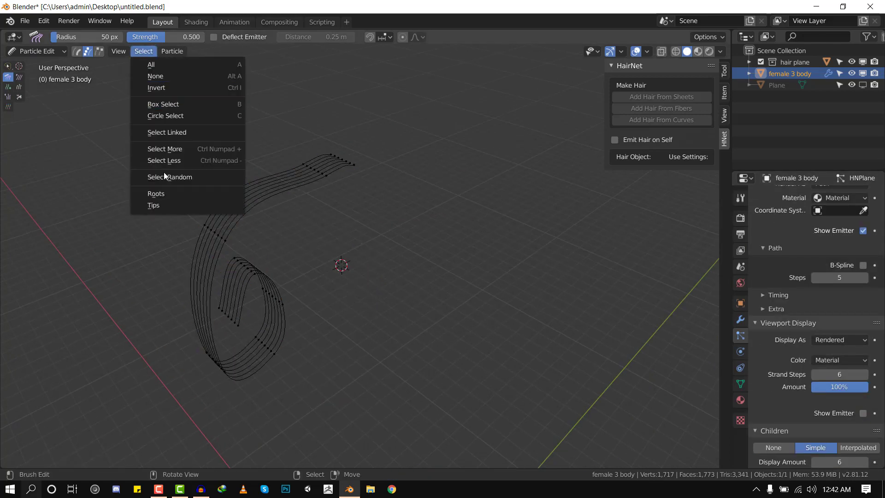
click(156, 193)
middle_drag(232, 190, 372, 138)
key(alt+a)
key(b)
drag(336, 97, 454, 250)
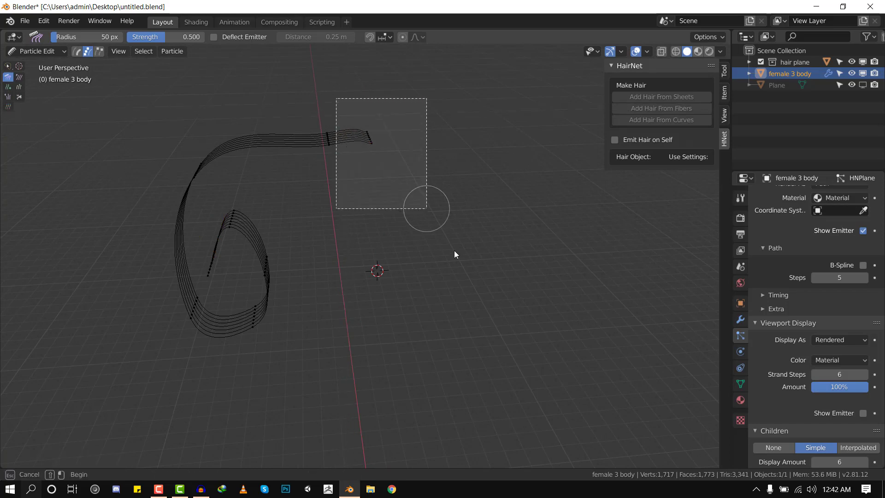
mouse_move(400, 192)
middle_down()
mouse_move(389, 188)
mouse_move(407, 185)
middle_up()
Clear the selection and box-select the points at the inner end of the curl.
key(alt+a)
middle_drag(237, 250, 237, 191)
key(b)
drag(210, 182, 243, 252)
middle_drag(243, 252, 308, 233)
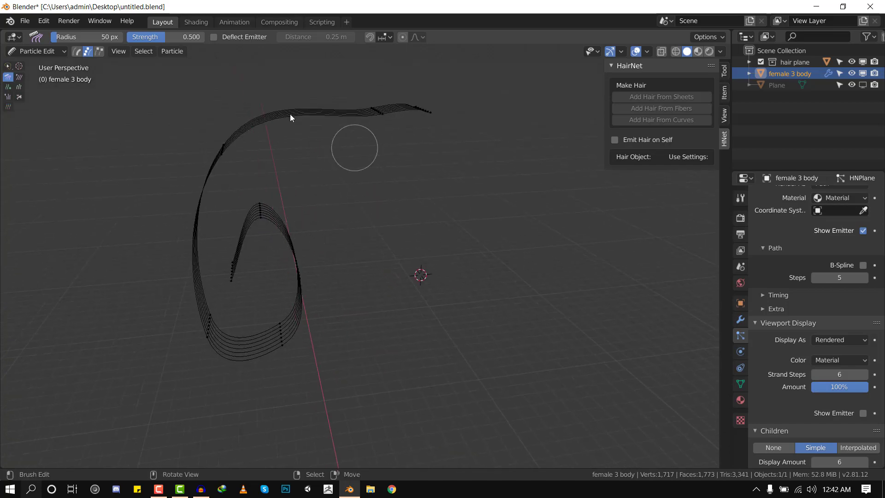
Select the hair roots and box-deselect those at the head end, keeping only the roots at the curl's inner end.
click(141, 53)
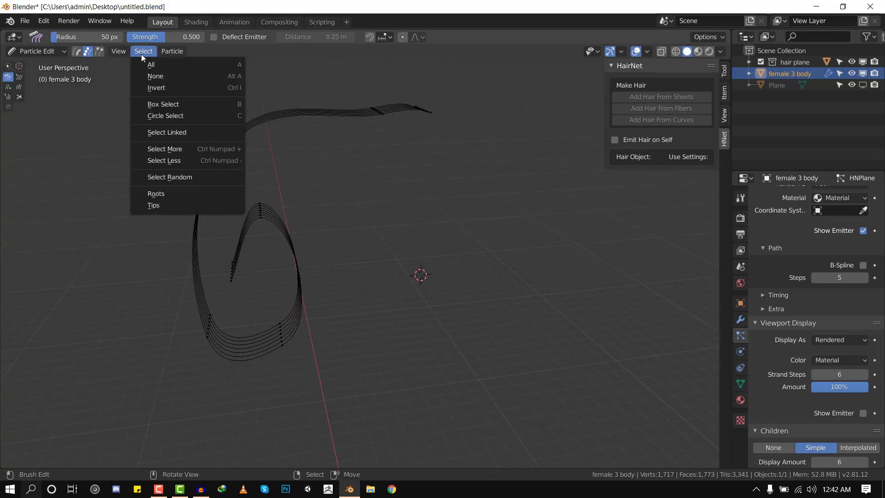
click(156, 194)
middle_drag(394, 119, 444, 97)
key(b)
drag(405, 70, 488, 179)
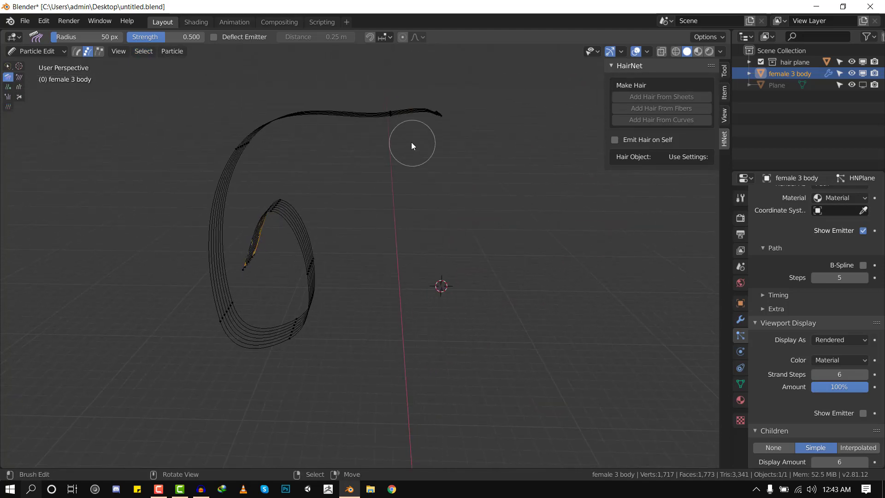
middle_drag(411, 142, 318, 185)
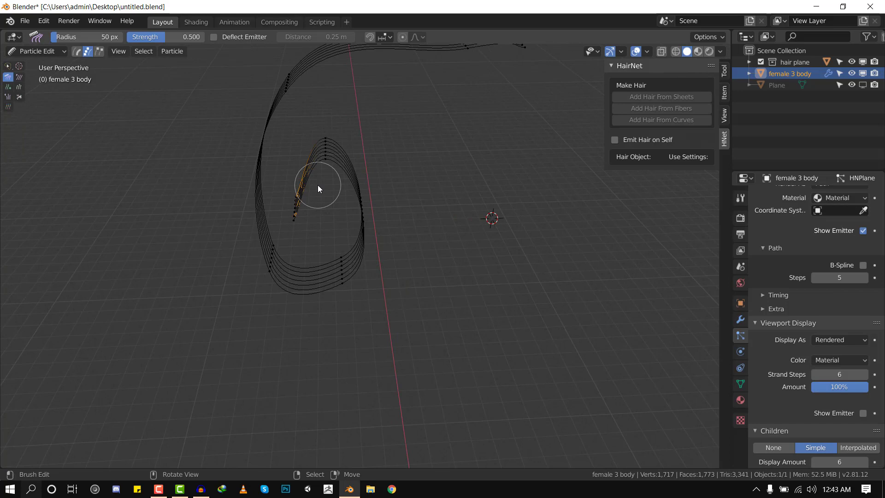
Grow the selection seven times along the reversed strands and delete the selected strands.
key(ctrl+KP_Add)
key(ctrl+KP_Add)
key(ctrl+KP_Add)
key(ctrl+KP_Add)
key(ctrl+KP_Add)
key(ctrl+KP_Add)
key(ctrl+KP_Add)
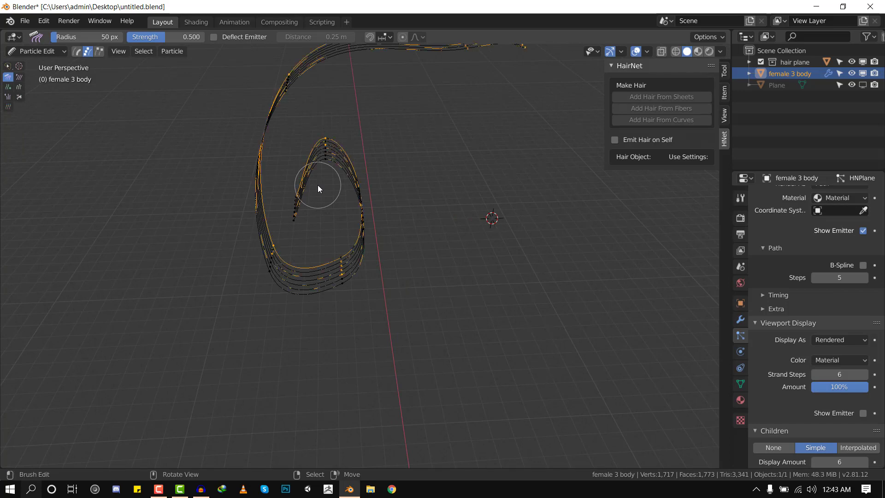
mouse_move(317, 186)
middle_down()
mouse_move(494, 127)
mouse_move(510, 196)
mouse_move(428, 181)
mouse_move(480, 172)
mouse_move(356, 197)
mouse_move(418, 143)
mouse_move(428, 176)
mouse_move(450, 182)
mouse_move(405, 181)
mouse_move(475, 192)
mouse_move(484, 158)
mouse_move(392, 193)
mouse_move(434, 200)
mouse_move(387, 213)
mouse_move(376, 196)
middle_up()
key(x)
click(424, 140)
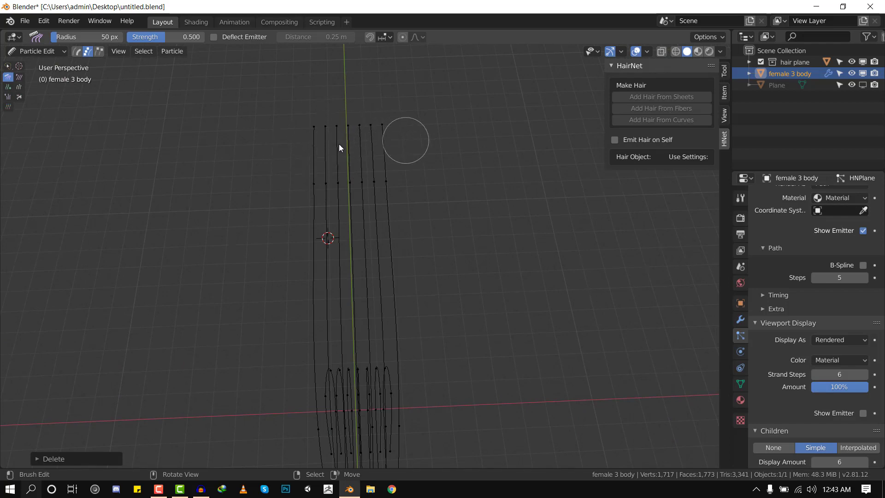
Select the hair roots and examine where they sit on the remaining strands.
mouse_move(347, 168)
middle_down()
mouse_move(286, 165)
mouse_move(388, 166)
mouse_move(309, 163)
mouse_move(385, 194)
mouse_move(376, 193)
mouse_move(386, 184)
middle_up()
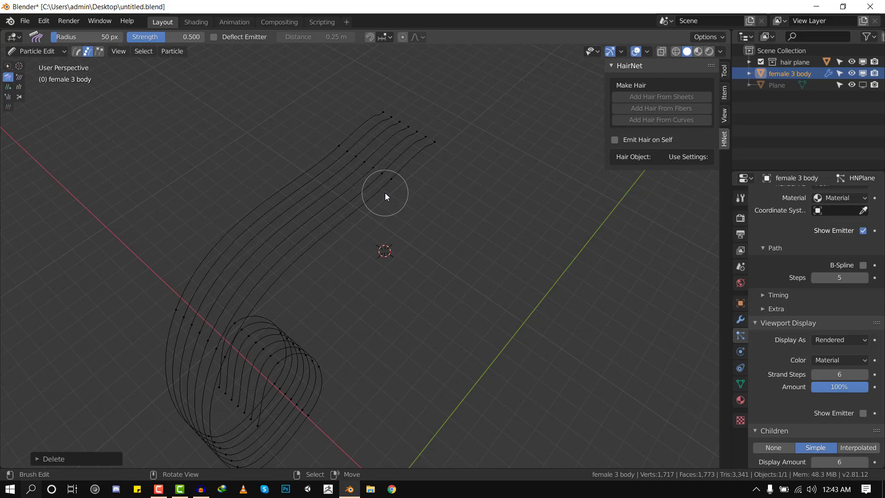
click(144, 51)
click(165, 194)
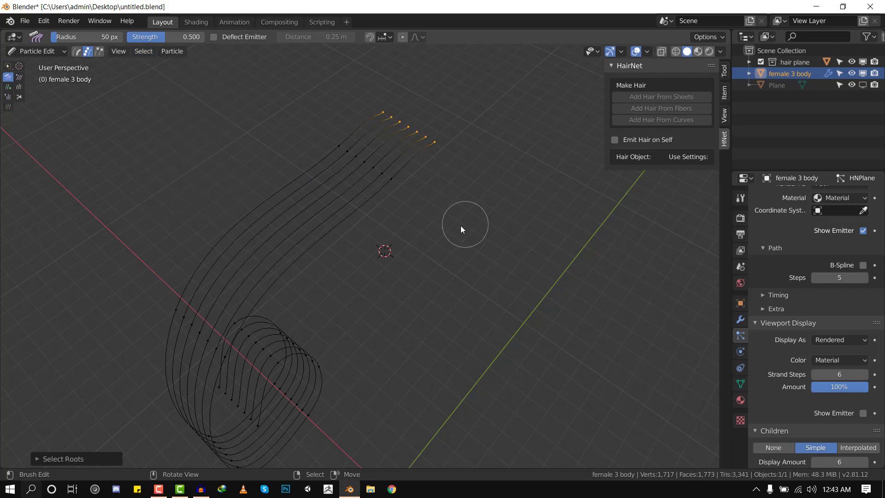
middle_drag(461, 225, 358, 191)
middle_drag(410, 167, 457, 142)
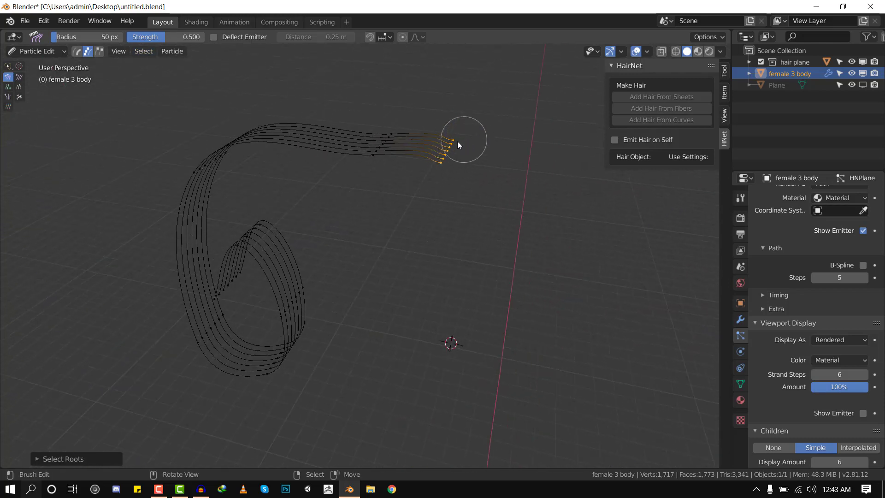
Select the hair tips to check their end of the curl, and clear the selection.
click(152, 56)
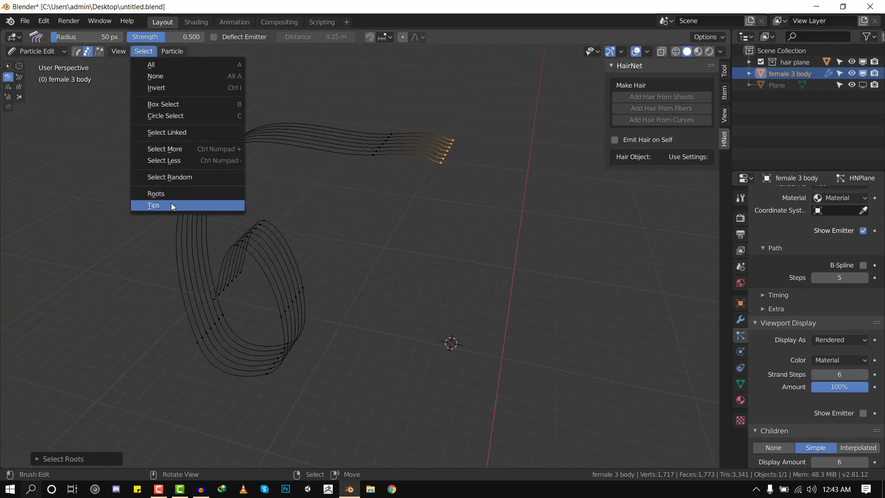
click(170, 203)
middle_drag(184, 217, 281, 245)
key(alt+a)
Return to Object Mode and deselect the head.
scroll(281, 243, down, 2)
key(ctrl+Tab)
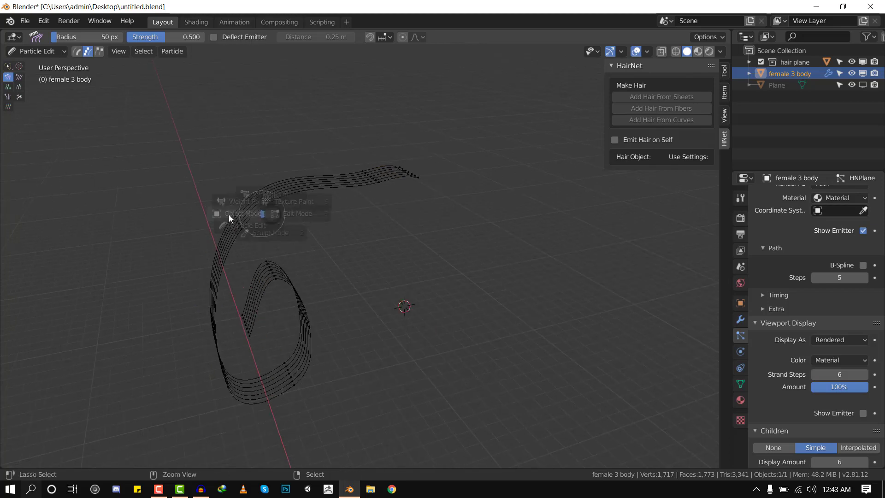
click(229, 215)
key(alt+a)
middle_drag(311, 221, 364, 212)
Set the display amount of the hair's simple children to 1000.
scroll(777, 389, down, 4)
middle_drag(475, 302, 481, 302)
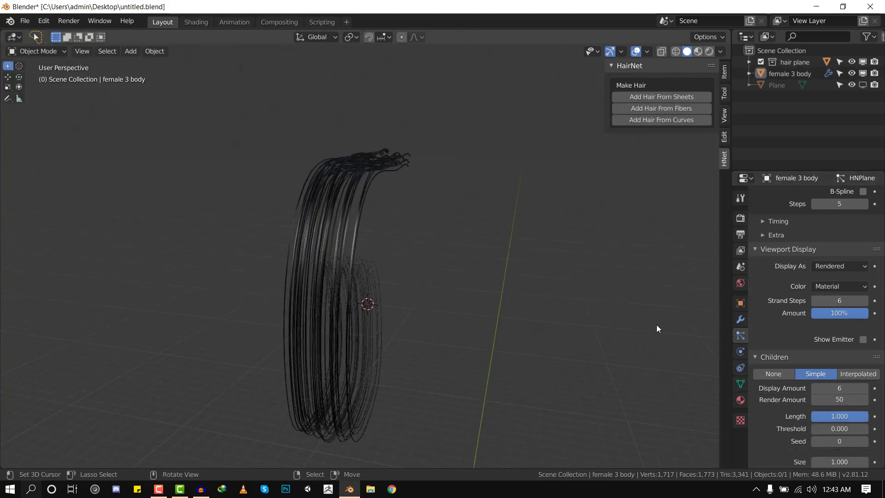
drag(840, 388, 881, 388)
mouse_move(330, 271)
middle_down()
mouse_move(304, 268)
mouse_move(352, 270)
mouse_move(327, 267)
middle_up()
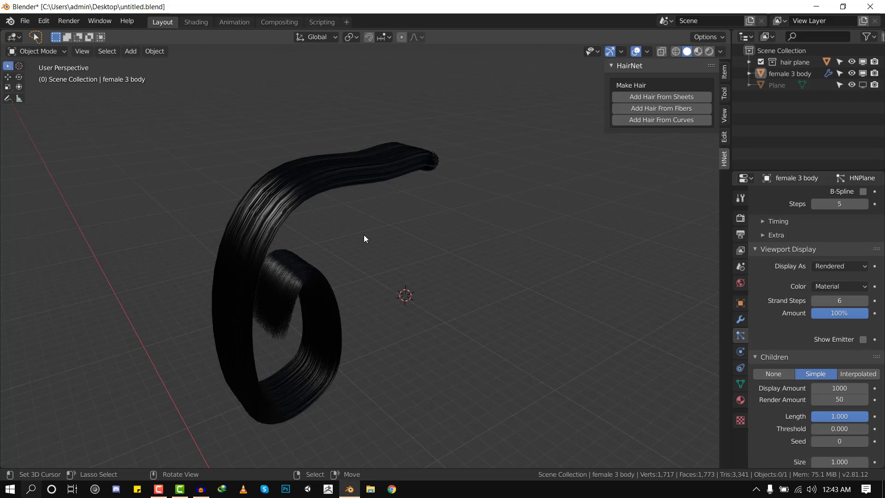
Enable Show Emitter in the viewport display so the head is drawn with the hair.
scroll(365, 238, down, 2)
click(862, 339)
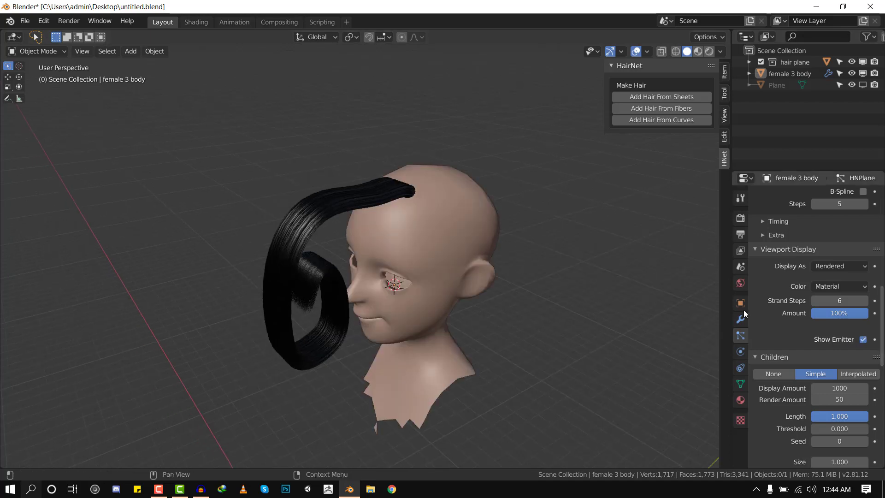
middle_drag(461, 221, 308, 208)
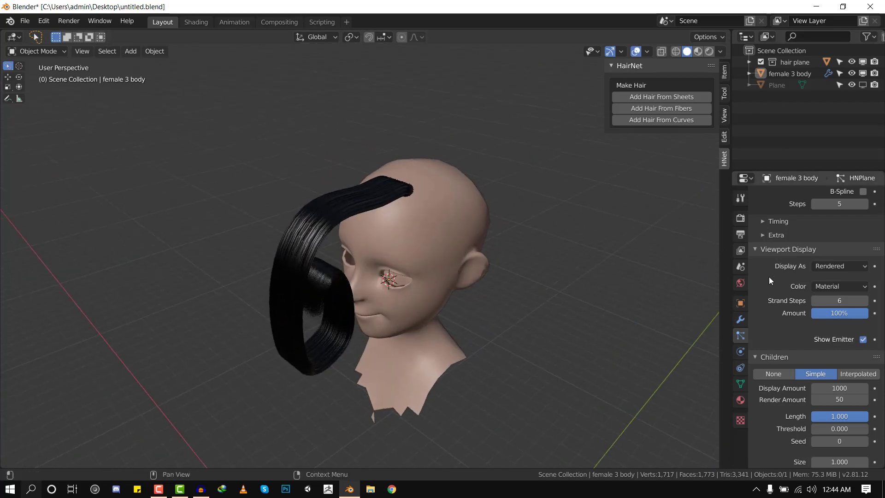
Look through the HNPlane children, clumping and hair shape settings while inspecting the curl from the side.
scroll(769, 280, down, 3)
middle_drag(197, 237, 341, 194)
scroll(835, 414, down, 1)
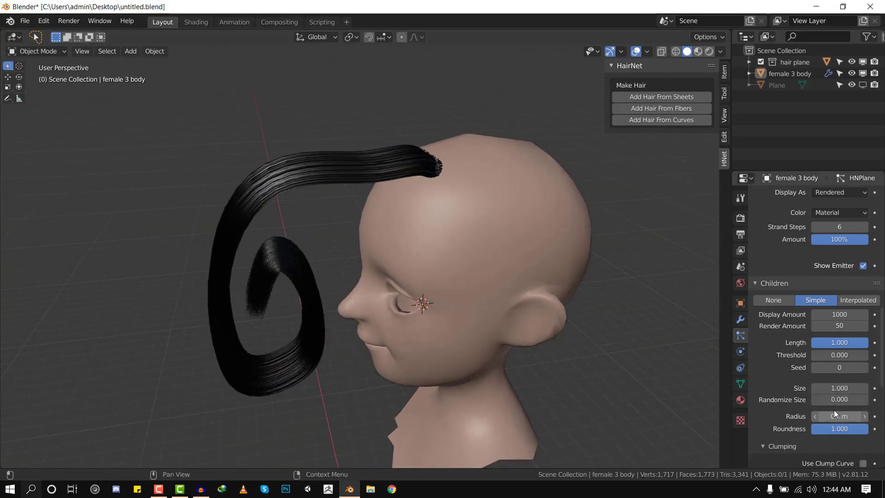
scroll(835, 414, down, 3)
middle_drag(322, 246, 354, 254)
scroll(757, 332, down, 11)
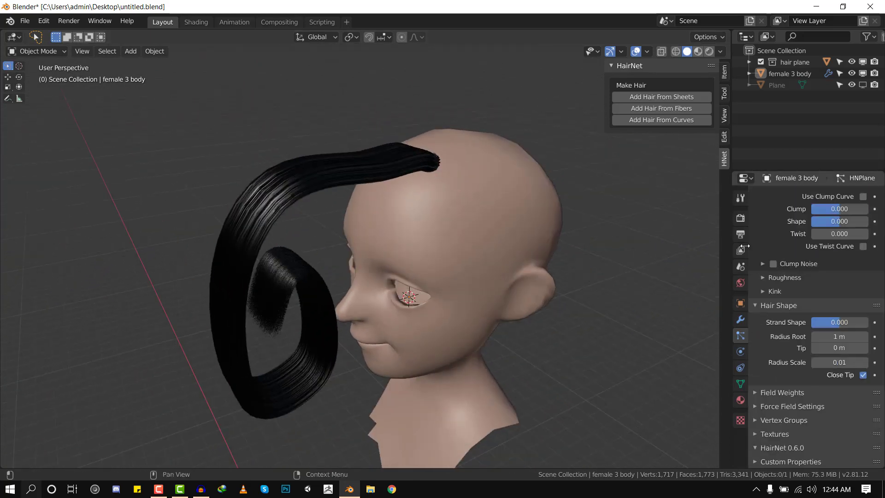
Set the Eevee render hair shape type to Strip and inspect the curl's tip up close.
key(F5)
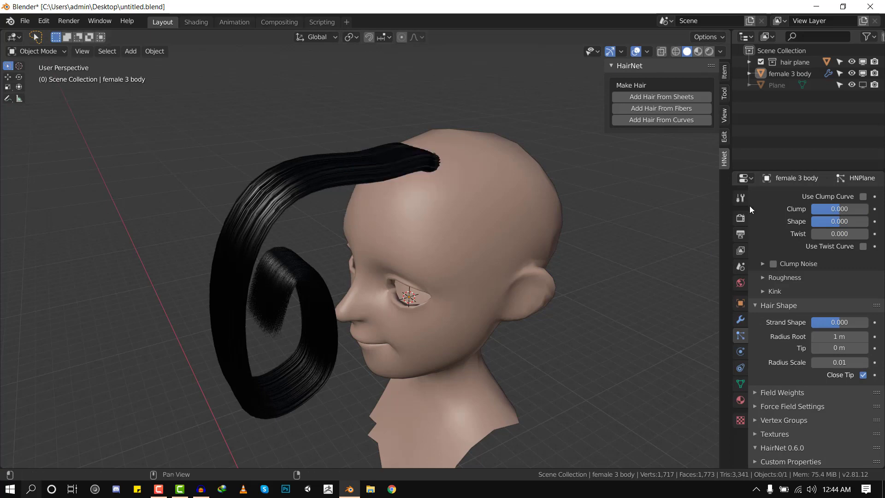
click(740, 217)
click(847, 380)
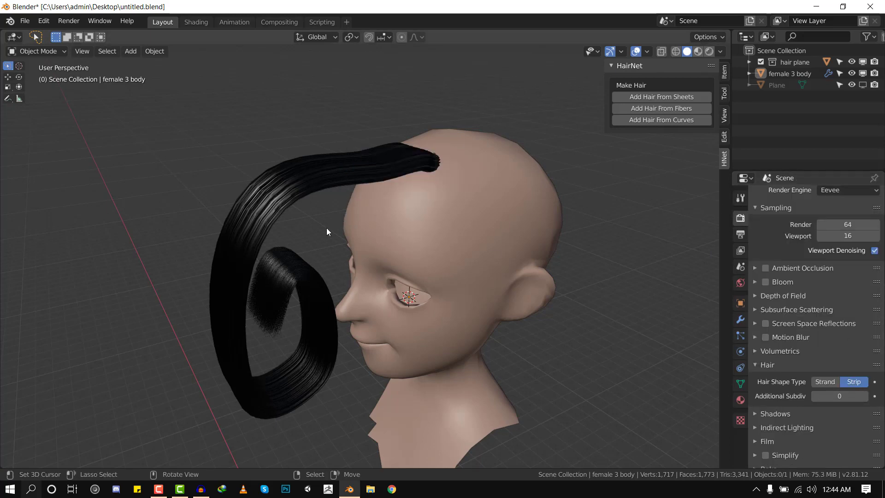
middle_drag(326, 227, 288, 269)
scroll(399, 247, up, 6)
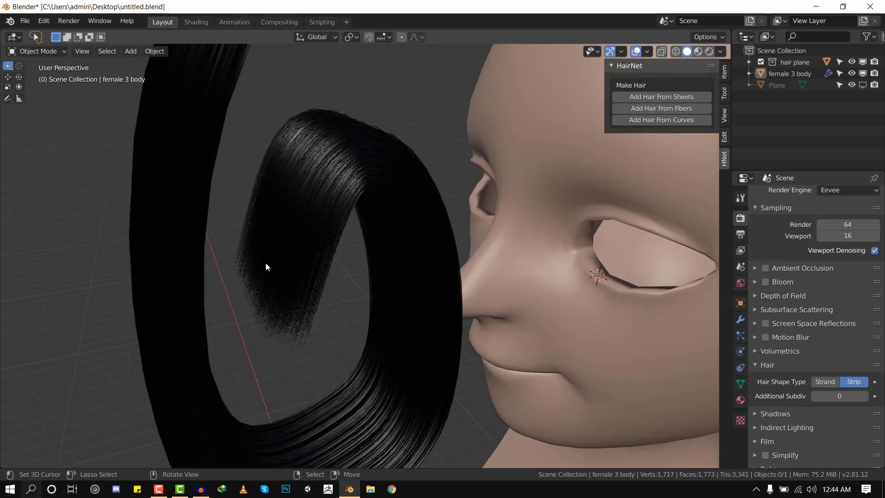
scroll(277, 258, down, 8)
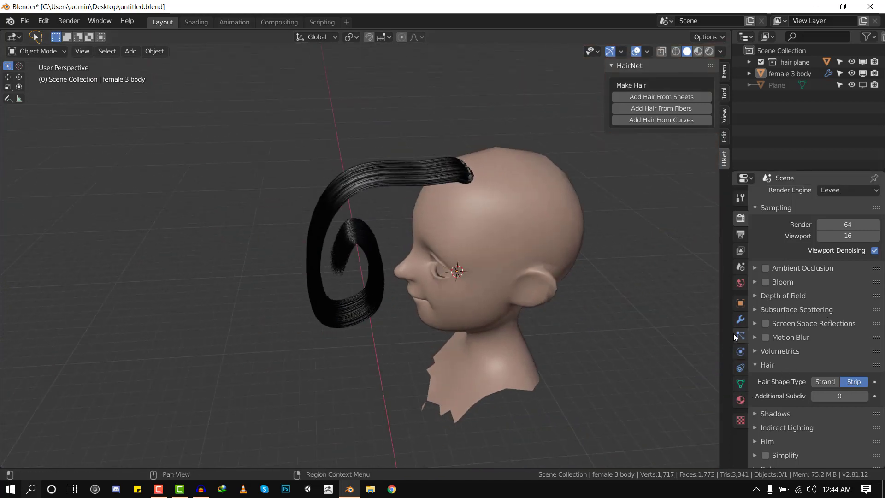
Try a root radius of 0.4 m for the HNPlane hair shape and settle on 0.2 m.
click(737, 335)
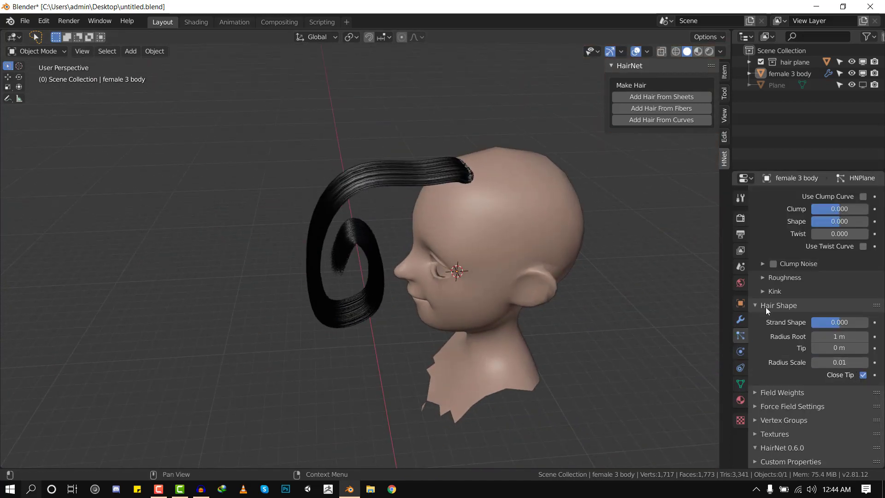
click(836, 337)
text(.4)
key(Return)
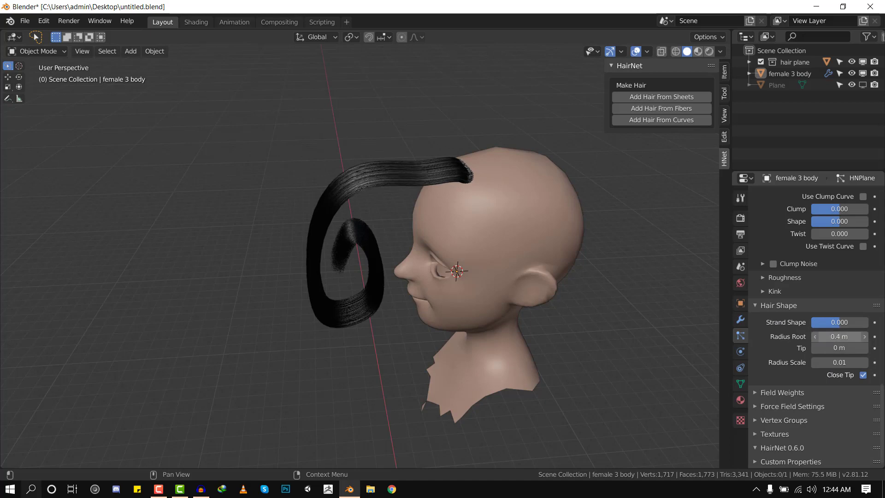
click(835, 337)
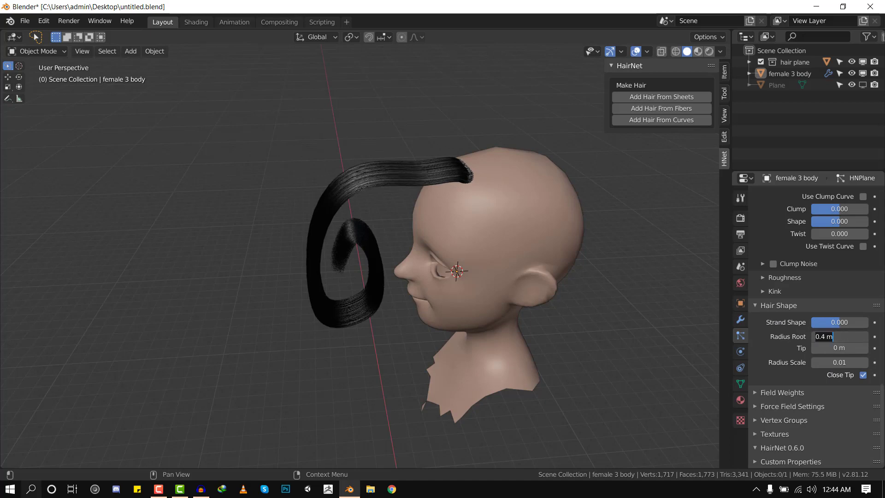
text(.2)
key(Return)
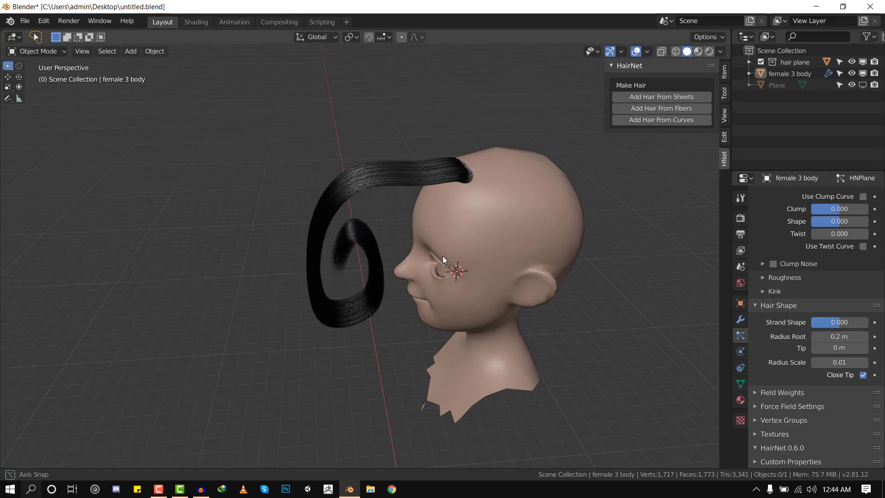
middle_drag(442, 256, 416, 255)
scroll(850, 274, up, 8)
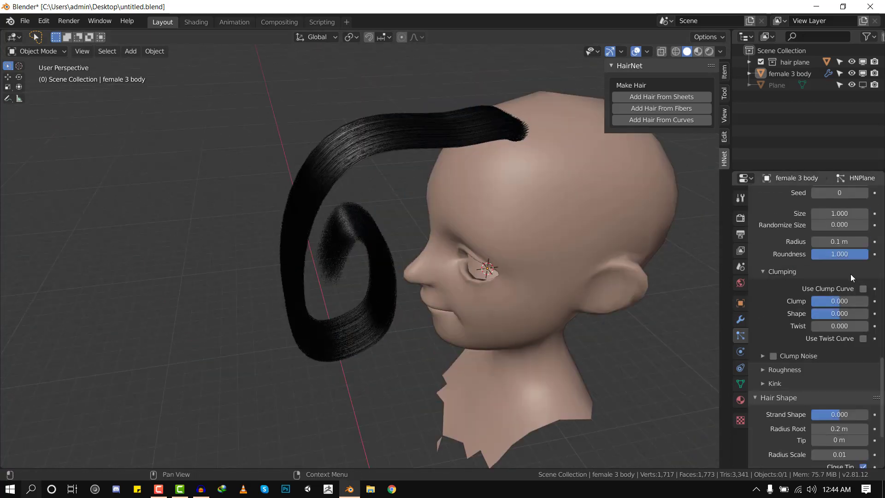
Try a display amount of 50 for the hair's simple children and raise it to 100.
click(835, 213)
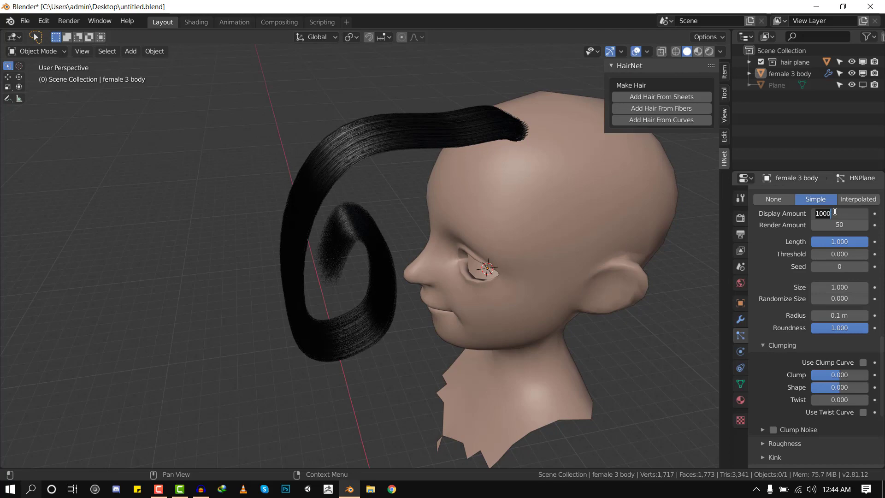
text(50)
key(Return)
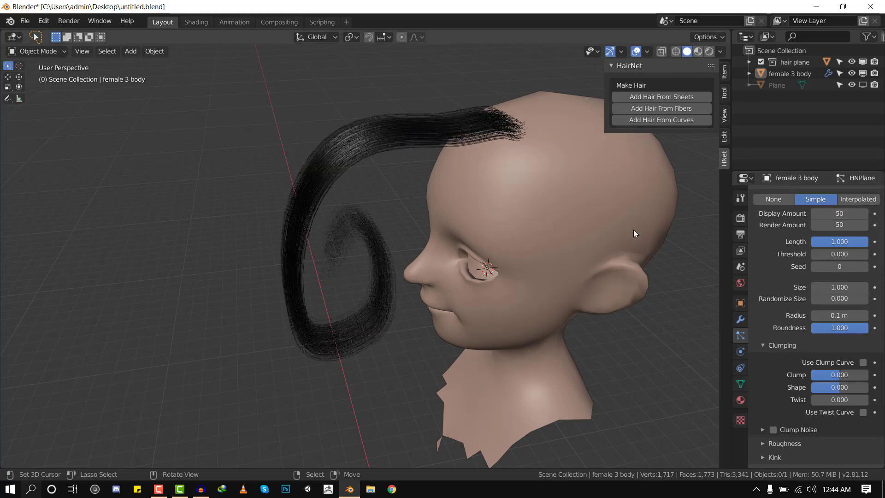
click(836, 214)
text(100)
key(Return)
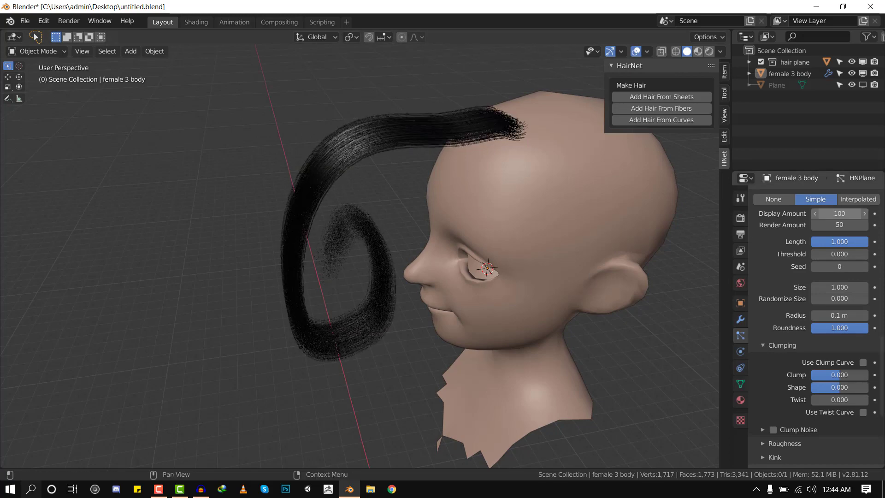
Collapse the Viewport Display settings and adjust the radius of the hair's children to about 0.051 m while checking the strip.
scroll(857, 236, up, 10)
click(783, 295)
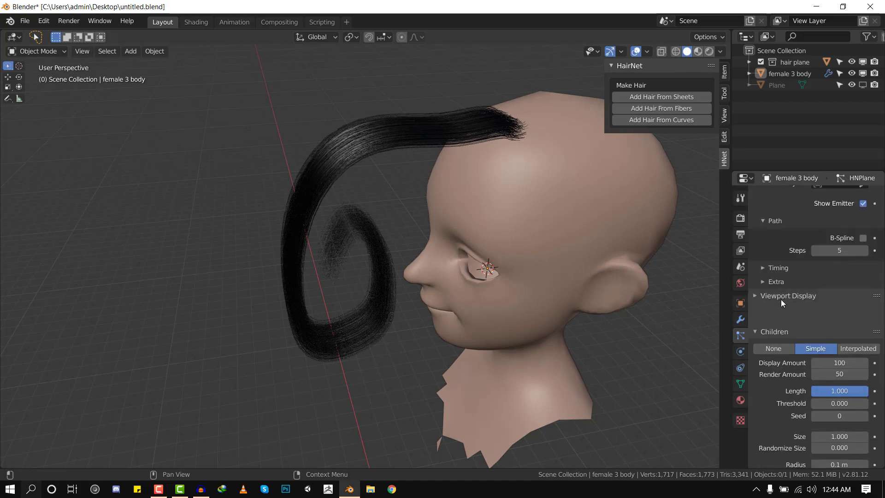
scroll(784, 323, down, 3)
scroll(809, 308, down, 9)
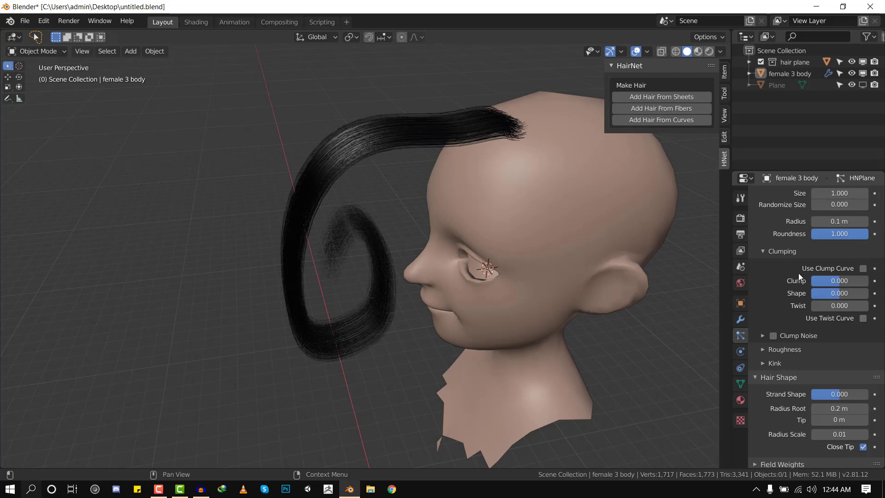
scroll(789, 248, up, 1)
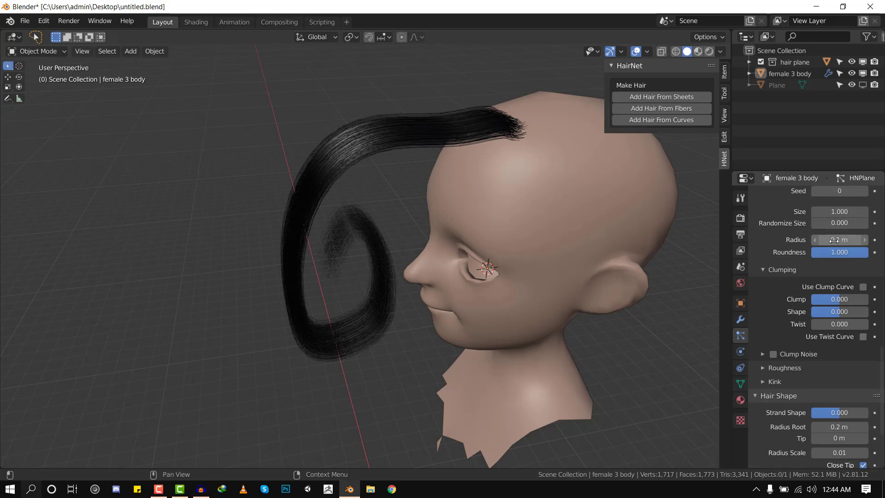
scroll(724, 245, up, 2)
mouse_move(841, 240)
mouse_down()
mouse_move(862, 240)
mouse_move(824, 240)
mouse_up()
middle_drag(380, 228, 443, 254)
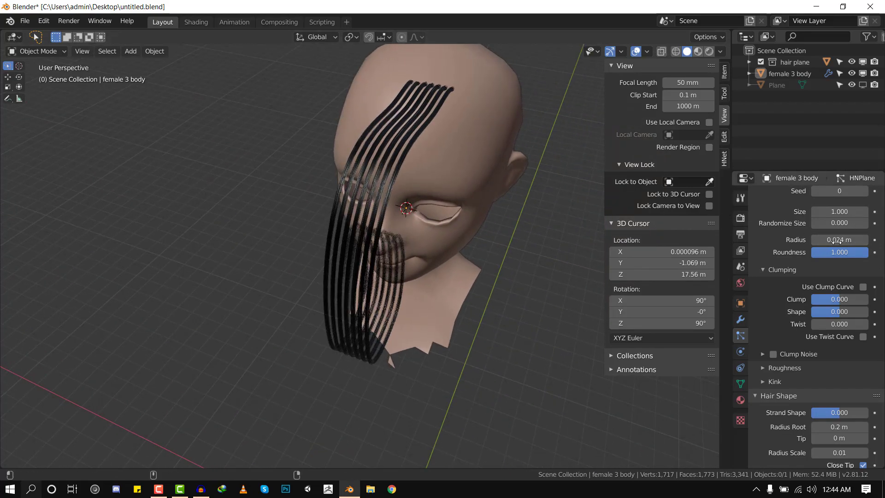
drag(825, 240, 831, 241)
middle_drag(397, 184, 468, 185)
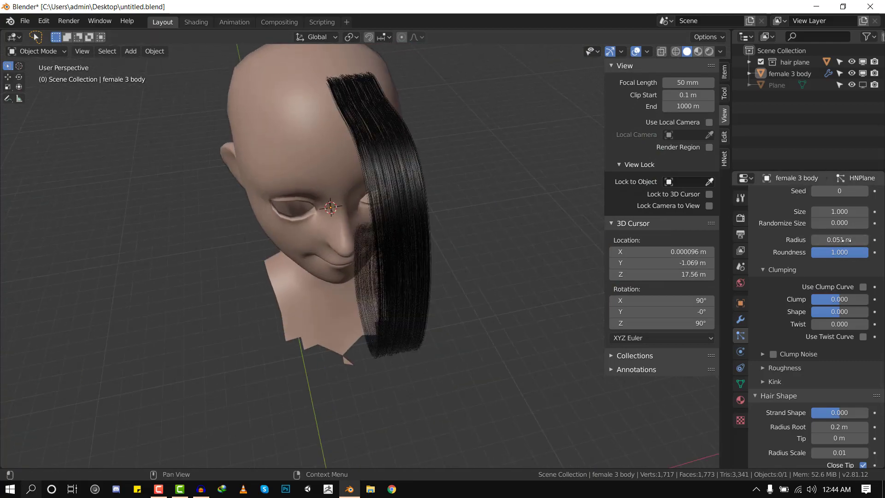
Try a roundness of 0 for the hair's children, inspect the strip, and restore the roundness to 1.
drag(842, 256, 812, 255)
middle_drag(397, 190, 473, 188)
middle_drag(434, 222, 415, 159)
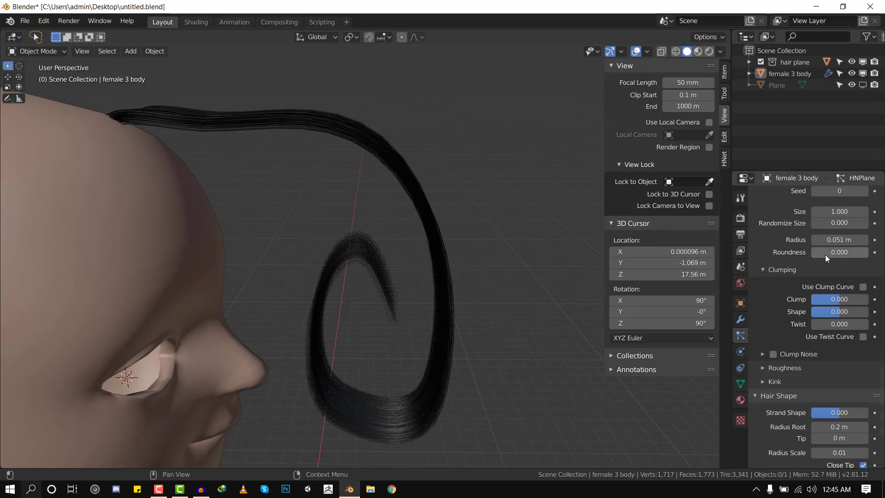
drag(825, 252, 863, 252)
middle_drag(383, 219, 326, 220)
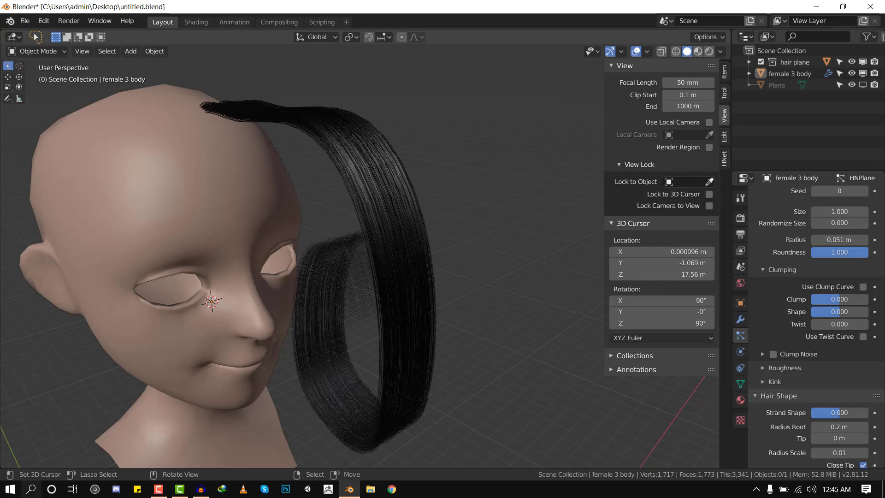
middle_drag(326, 223, 332, 277)
Hide the viewport sidebar, enable the clump curve and bend it upward through a point at about X 0.80, Y 0.745.
key(n)
click(862, 287)
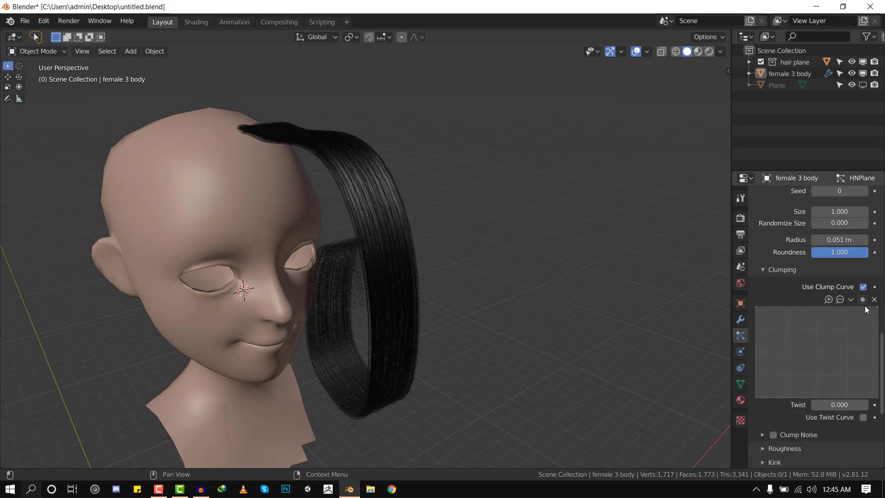
middle_drag(629, 289, 508, 278)
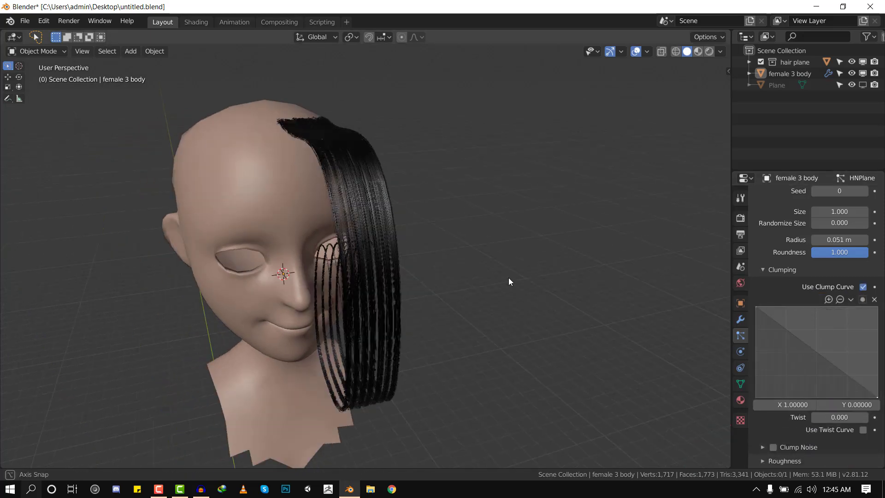
drag(848, 336, 853, 330)
middle_drag(535, 334, 579, 318)
scroll(825, 358, down, 8)
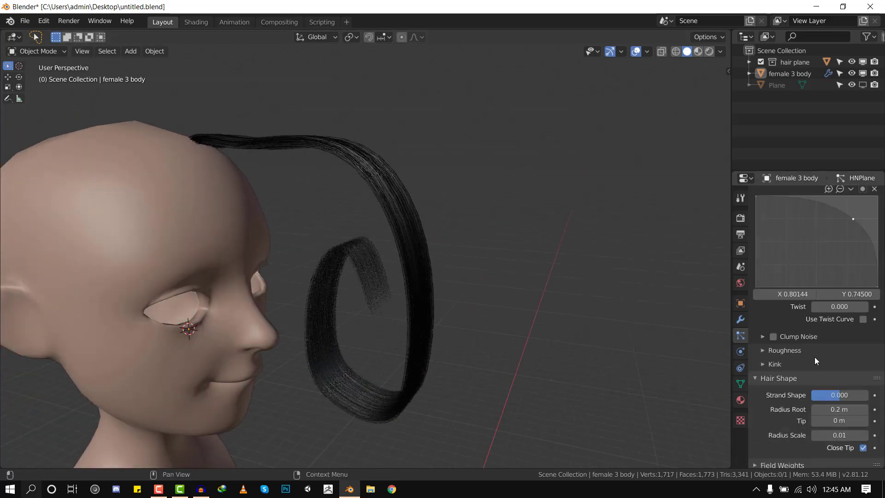
Set the kink type of the hair's children to Curl and view the strands from the side.
click(770, 292)
click(842, 308)
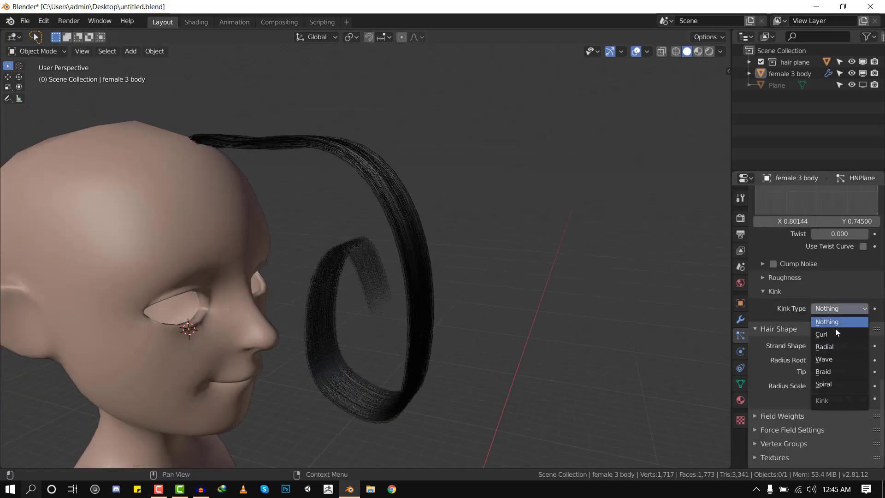
click(834, 333)
middle_drag(406, 262, 494, 259)
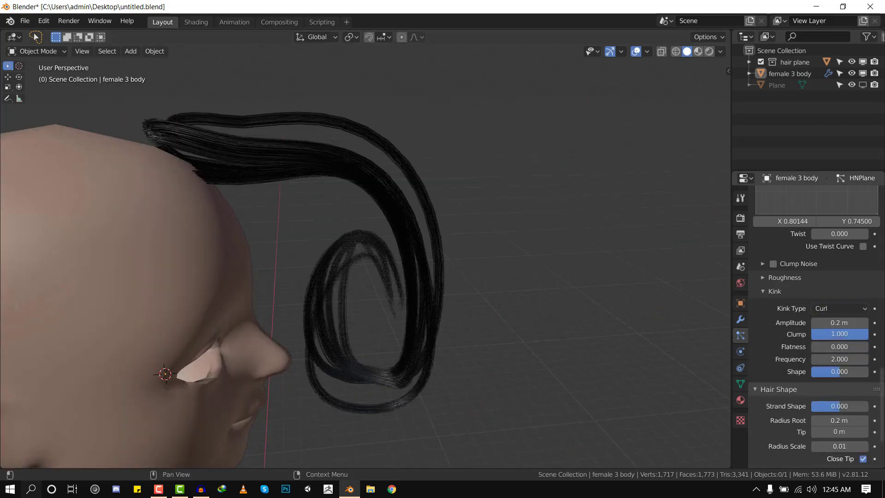
Try a curl amplitude of about 0.166 m, frequency 1.987, shape -0.698 and flatness 0.754, and reset the kink type to Nothing.
mouse_move(851, 323)
mouse_down()
mouse_move(827, 323)
mouse_move(841, 322)
mouse_up()
middle_drag(124, 219, 138, 187)
drag(839, 359, 810, 371)
click(841, 343)
key(Return)
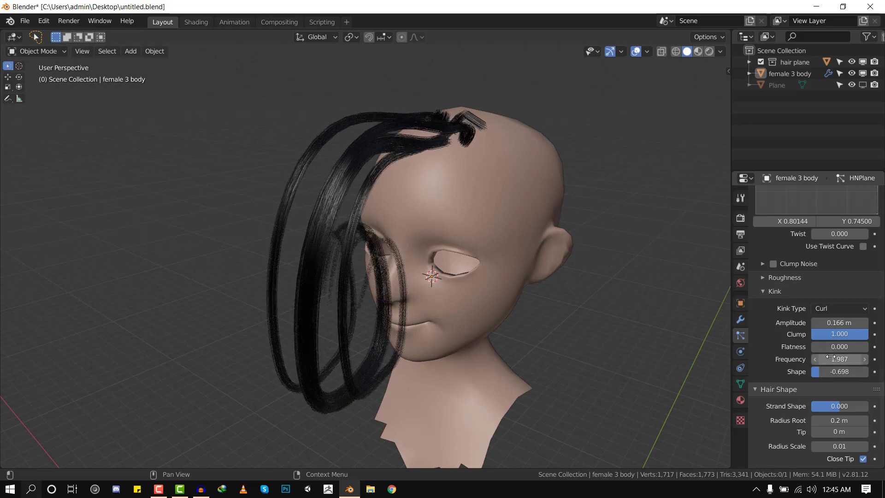
scroll(830, 352, down, 1)
drag(830, 329, 835, 328)
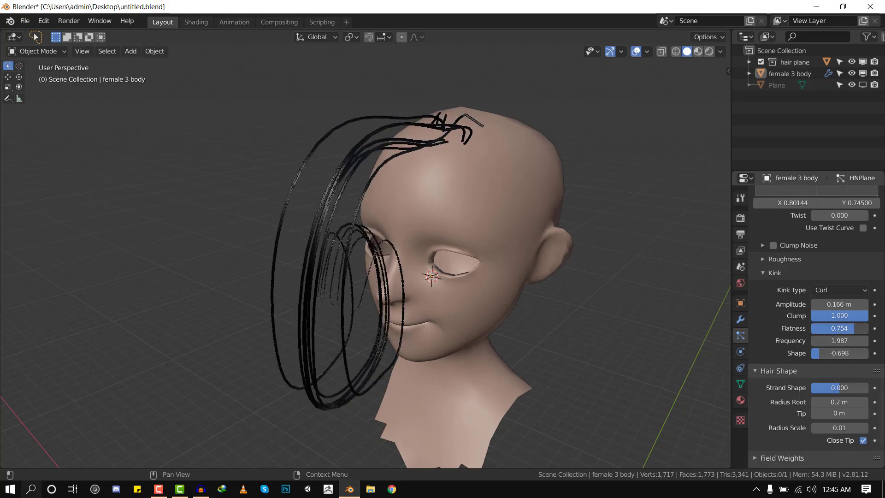
click(831, 288)
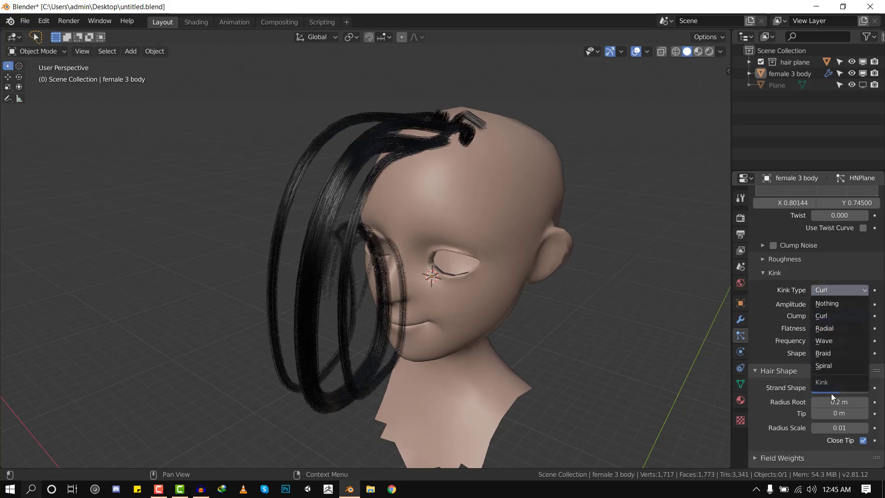
click(827, 304)
Pull a few vertices at the top front of the head mesh upward in Edit Mode and return to Object Mode.
middle_drag(518, 199, 411, 207)
click(458, 178)
key(Tab)
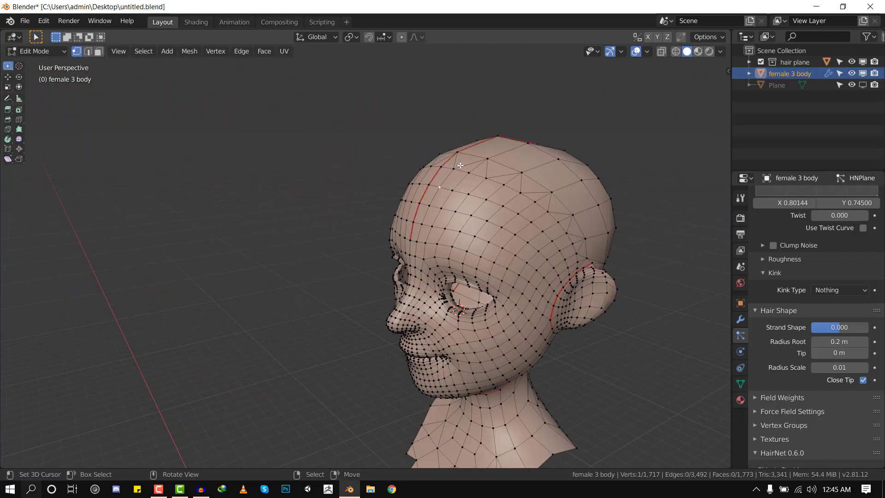
shift+right_click(439, 167)
shift+right_click(459, 150)
shift+right_click(484, 159)
key(g)
click(446, 73)
key(Tab)
Inspect the hair on the deformed head and its settings, switching the children to None and back to Simple.
middle_drag(422, 178, 391, 175)
scroll(497, 203, up, 5)
scroll(461, 199, down, 4)
scroll(821, 276, up, 8)
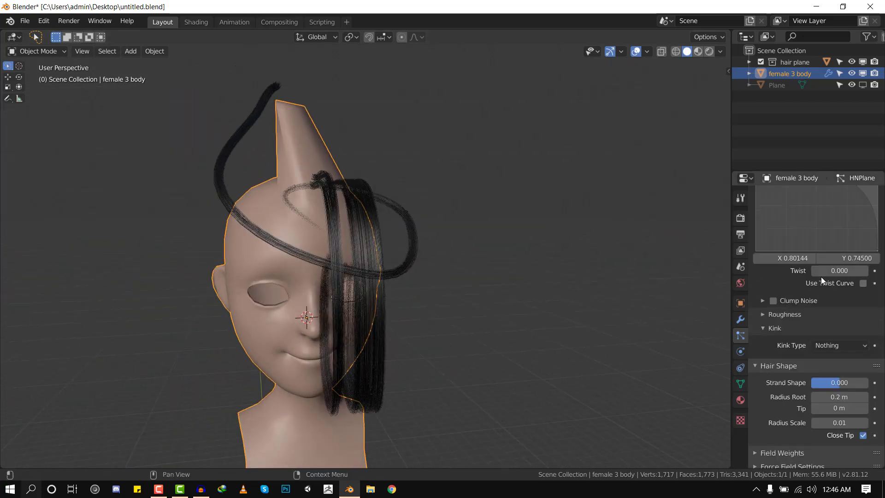
scroll(820, 277, down, 8)
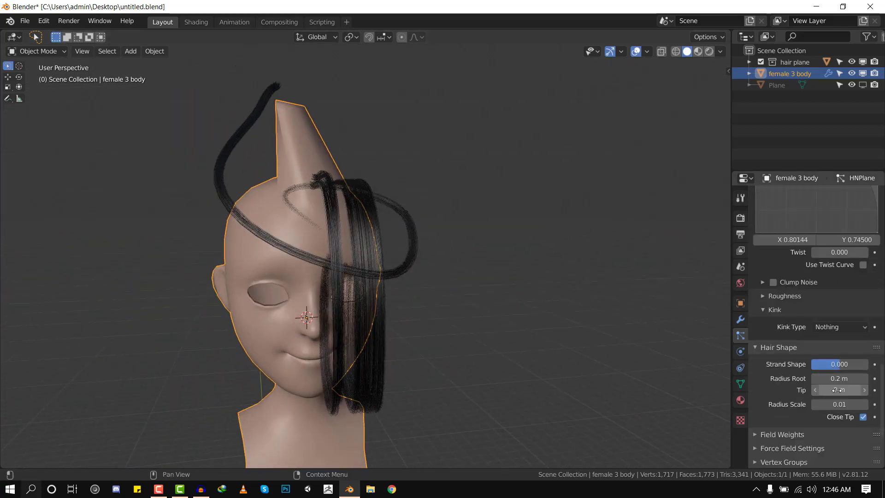
scroll(838, 273, up, 10)
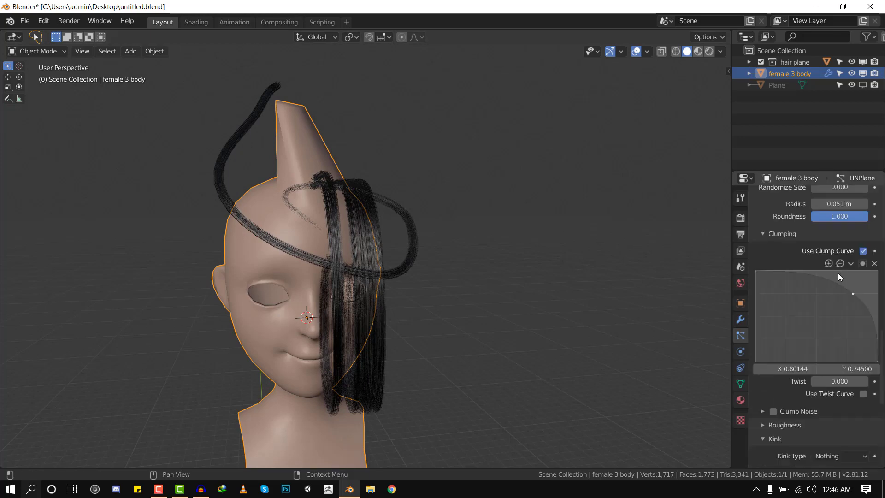
scroll(830, 286, up, 5)
click(774, 308)
click(815, 309)
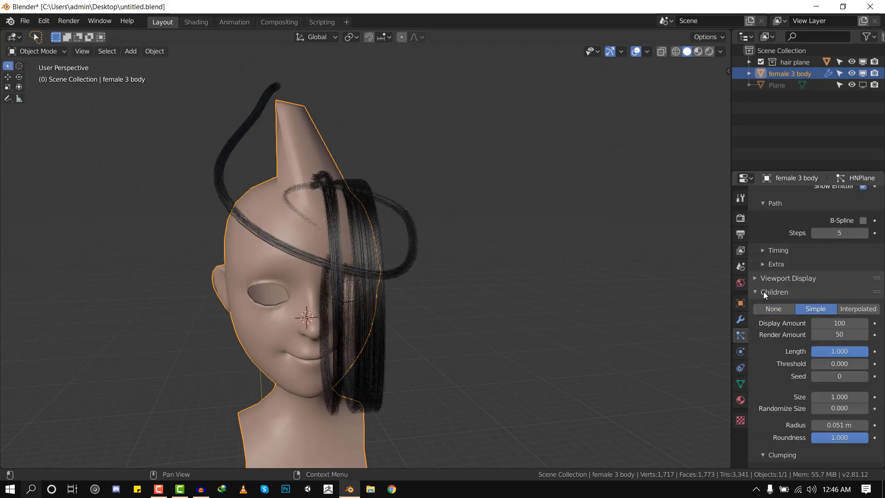
Undo the vertex move on the head mesh in Edit Mode and return to Object Mode.
middle_drag(360, 199, 395, 203)
key(Tab)
key(Tab)
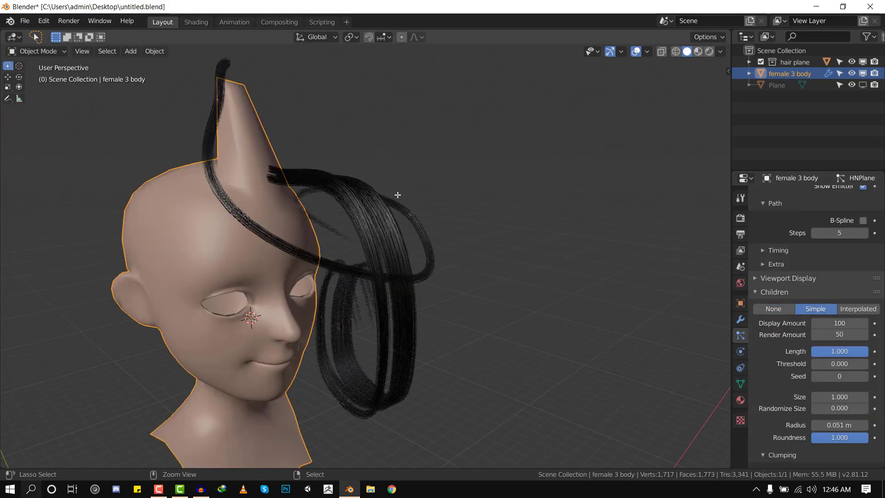
key(Tab)
key(ctrl+z)
key(Tab)
Switch the head to Particle Edit mode and view the hair's guide strands from the front.
key(ctrl+Tab)
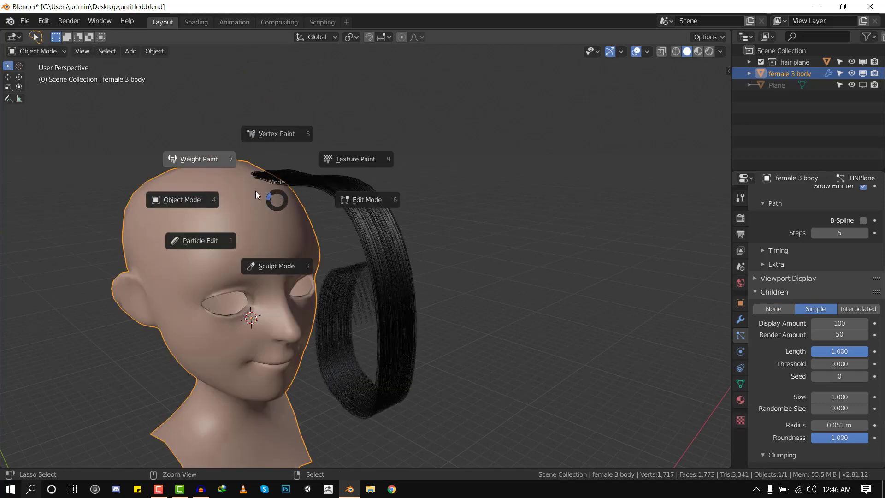
click(213, 245)
middle_drag(314, 181, 314, 64)
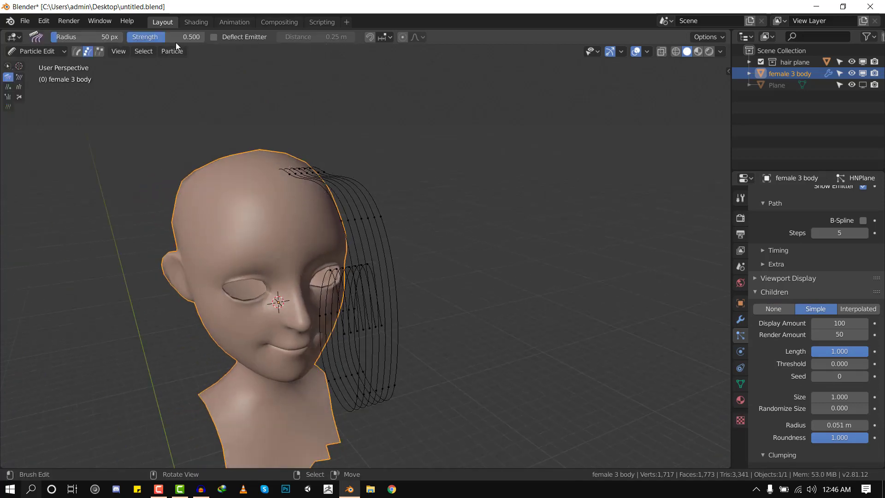
Mirror the selected hair strands and remove their doubles with point selection active in Particle Edit.
key(2)
click(185, 50)
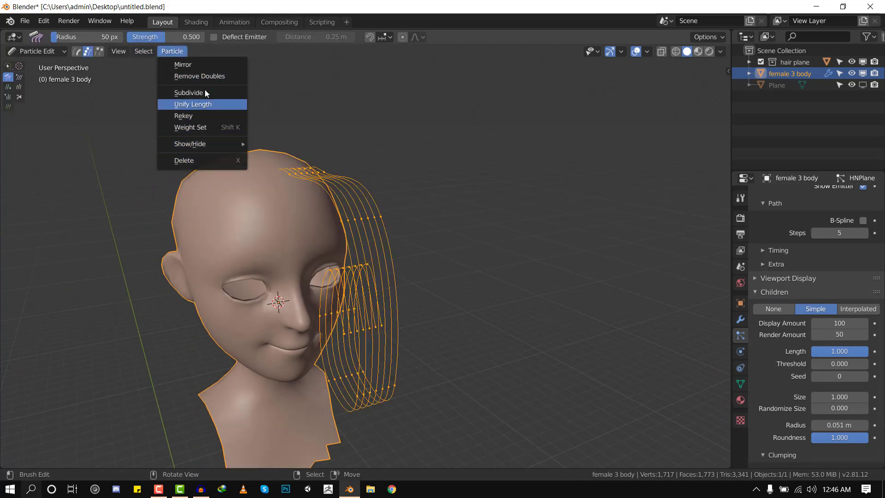
click(200, 69)
click(172, 51)
click(187, 76)
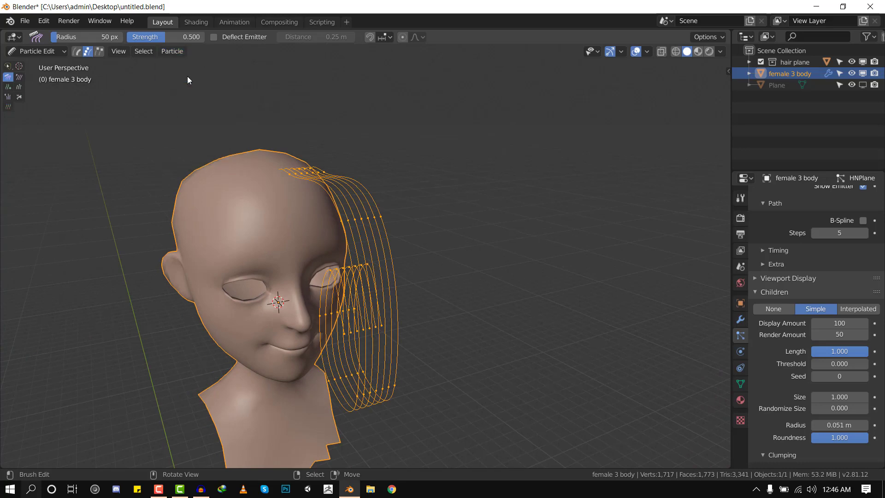
Select a single guide strand in Particle Edit, return to Object Mode, and inspect the hair and its children settings.
middle_drag(337, 167, 304, 171)
right_drag(369, 223, 414, 219)
key(ctrl+Tab)
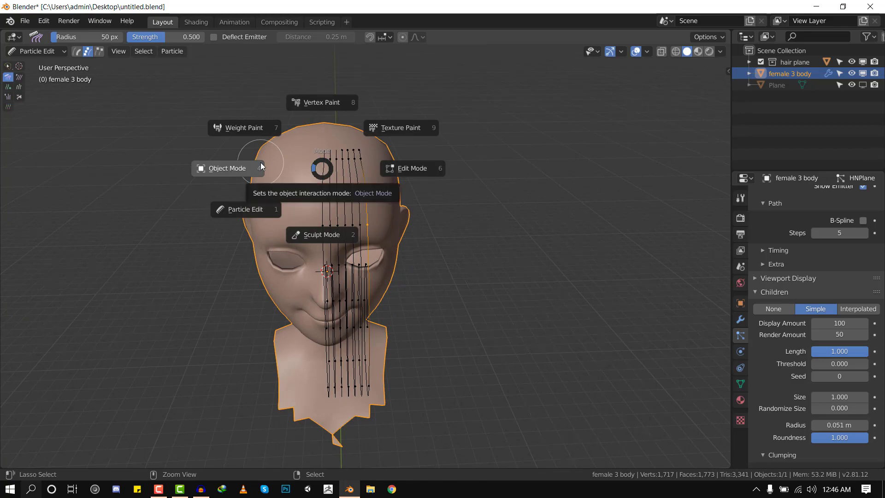
click(255, 170)
middle_drag(413, 227, 348, 198)
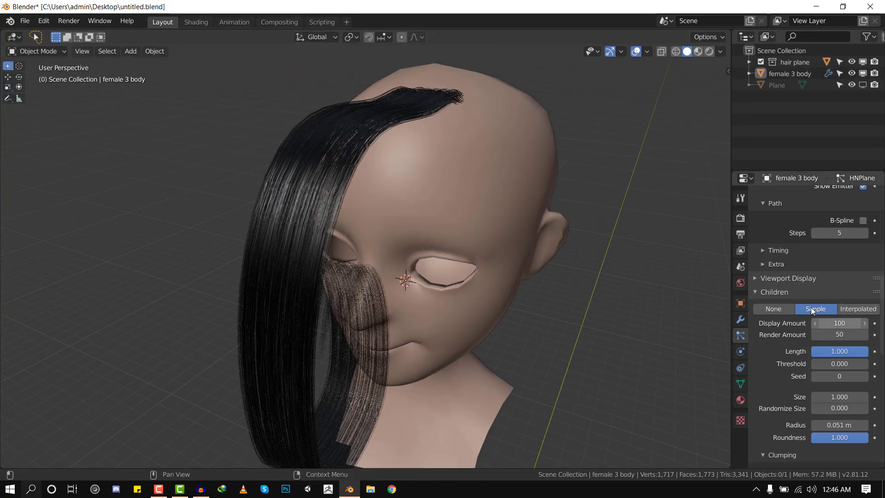
scroll(809, 305, down, 4)
middle_drag(478, 303, 452, 294)
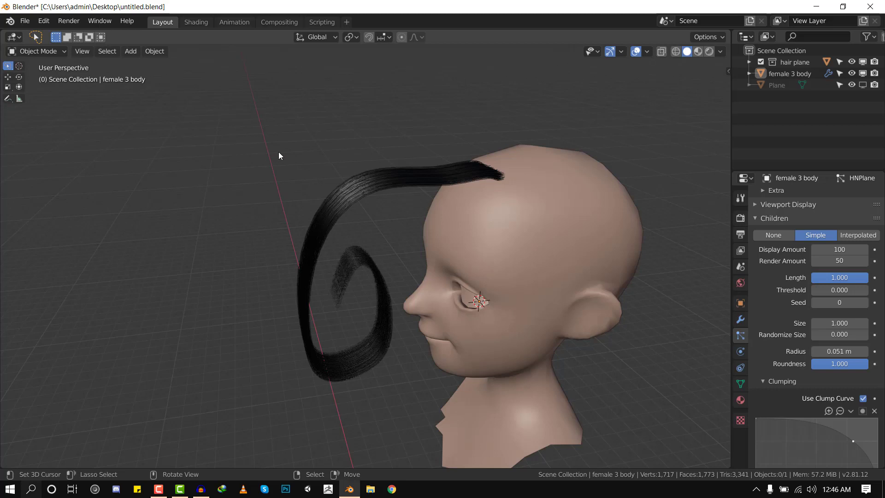
Pull the selected vertices at the top front of the head mesh upward in Edit Mode and check the hair in Object Mode.
middle_drag(421, 231, 485, 231)
scroll(409, 283, up, 2)
scroll(485, 231, up, 2)
key(Tab)
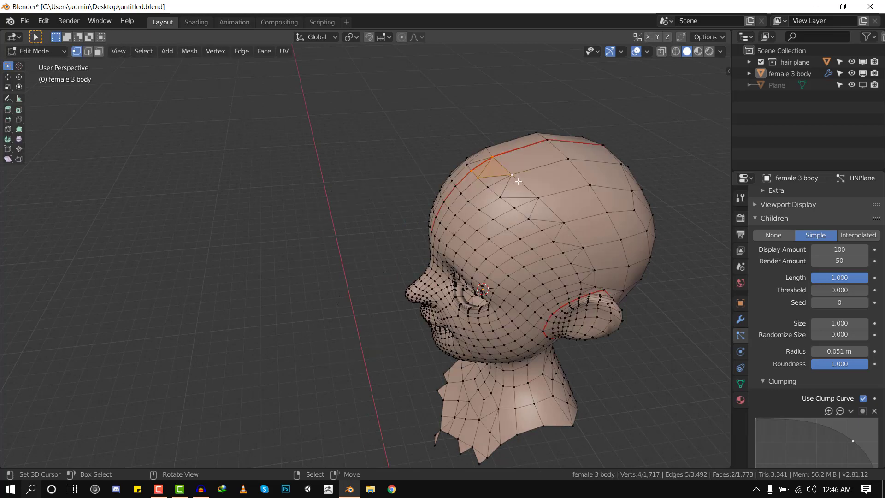
key(g)
right_click(406, 105)
key(Tab)
middle_drag(406, 105, 324, 159)
key(Tab)
key(g)
click(424, 134)
key(Tab)
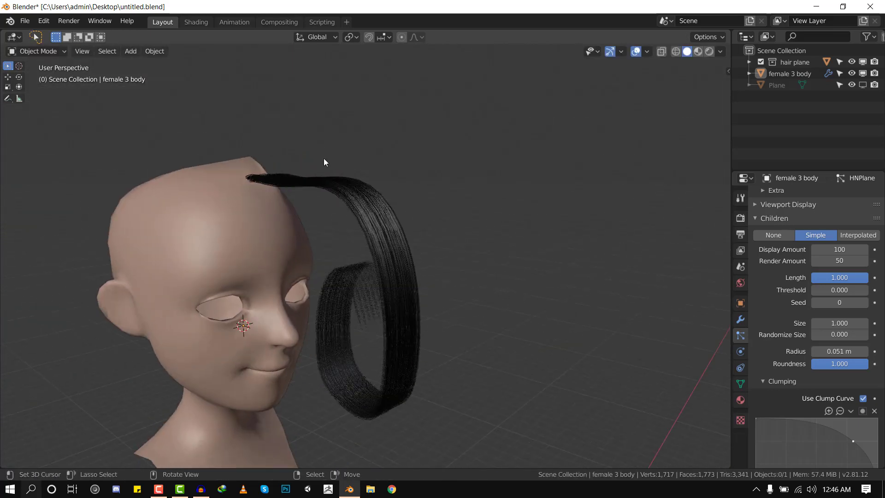
Move single vertices above the forehead outward, switching to Object Mode after each move to compare the hair.
key(Tab)
key(g)
click(283, 154)
key(Tab)
key(Tab)
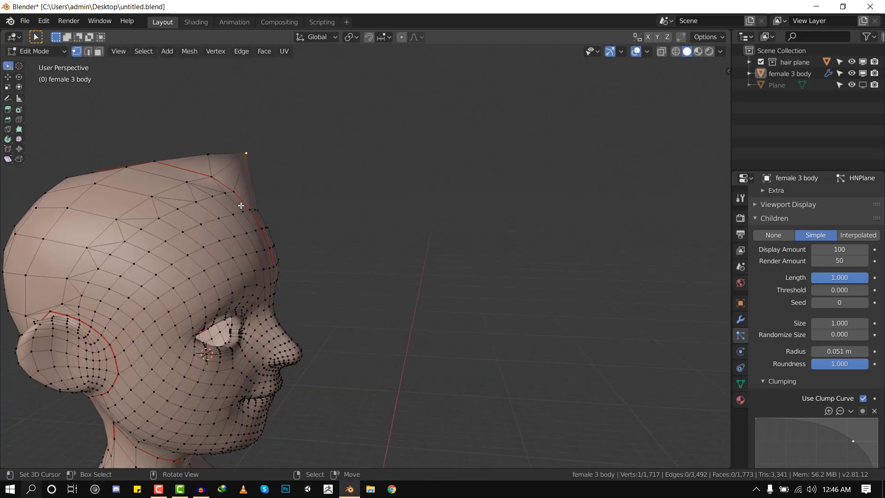
key(g)
click(284, 189)
key(Tab)
Pull a front hairline vertex up to the raised peak and view the hair in Object Mode.
middle_drag(284, 189, 375, 211)
key(Tab)
key(g)
click(413, 170)
key(Tab)
middle_drag(422, 177, 368, 187)
Select the vertex just behind the hairline near the hair roots, raise it, and return to Object Mode.
key(Tab)
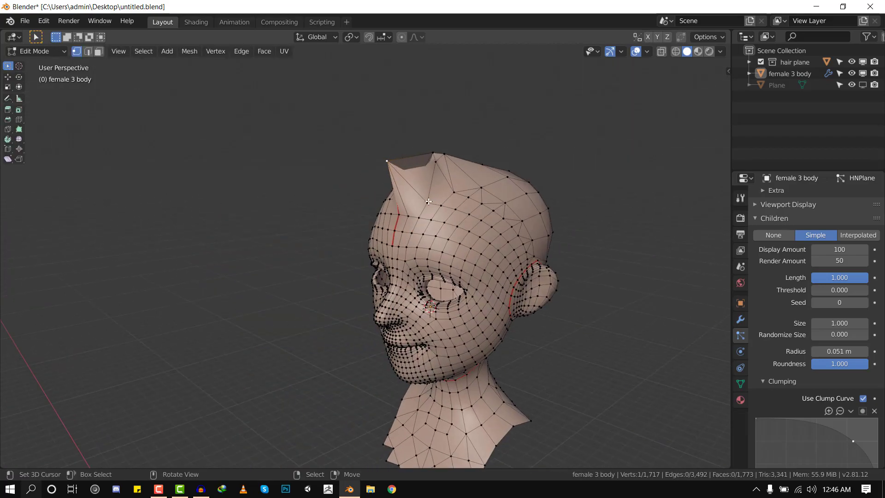
click(429, 202)
key(g)
click(416, 143)
key(Tab)
middle_drag(420, 145, 412, 186)
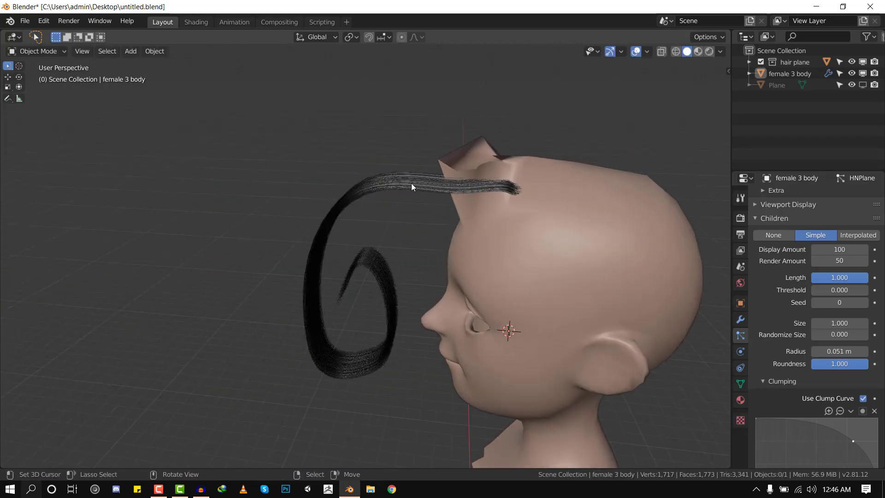
Reposition the raised vertices to even out the peak on the head, and view the hair from the side in Object Mode.
middle_drag(483, 215, 428, 201)
key(Tab)
key(g)
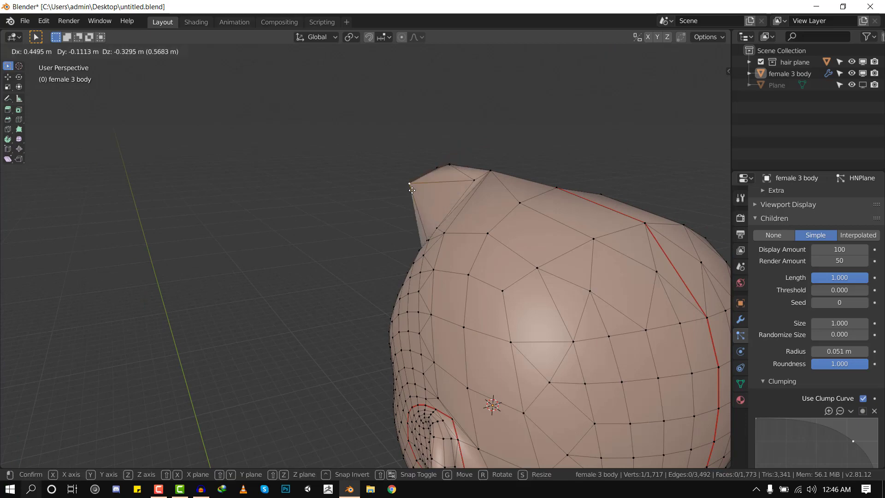
click(527, 218)
middle_drag(527, 217, 567, 207)
right_drag(463, 186, 461, 176)
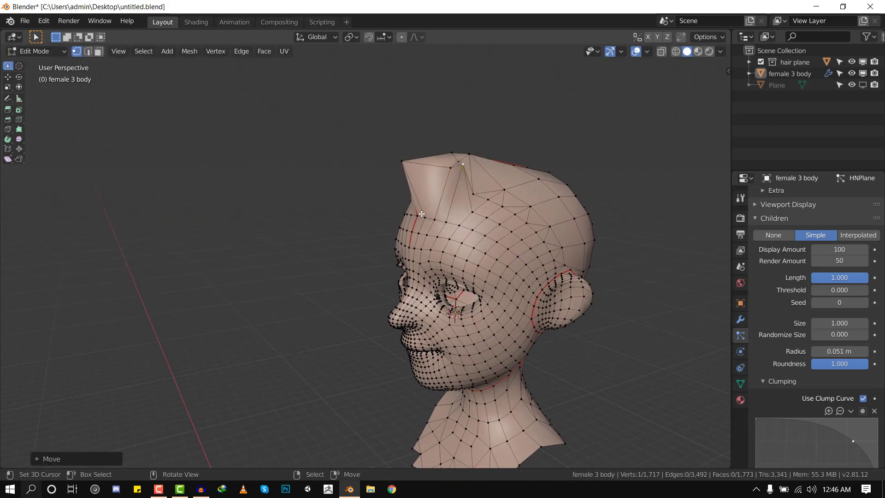
key(Tab)
mouse_move(400, 210)
middle_down()
mouse_move(491, 221)
mouse_move(394, 204)
middle_up()
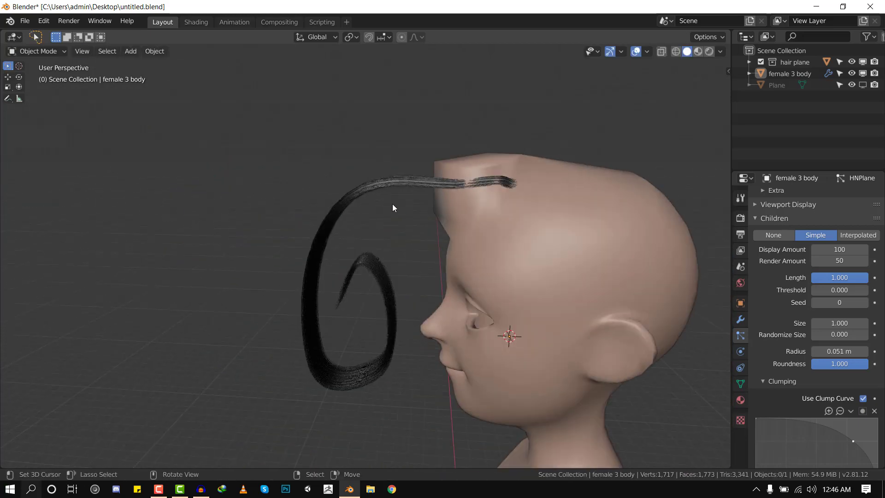
scroll(405, 210, down, 3)
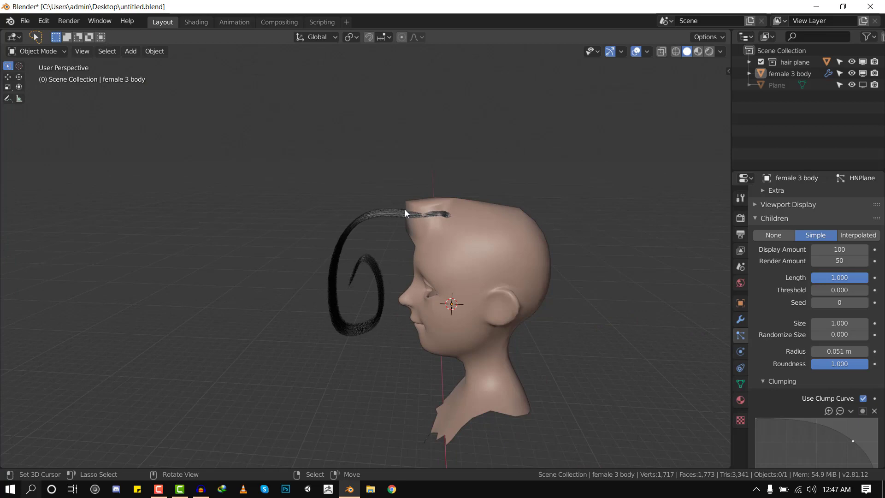